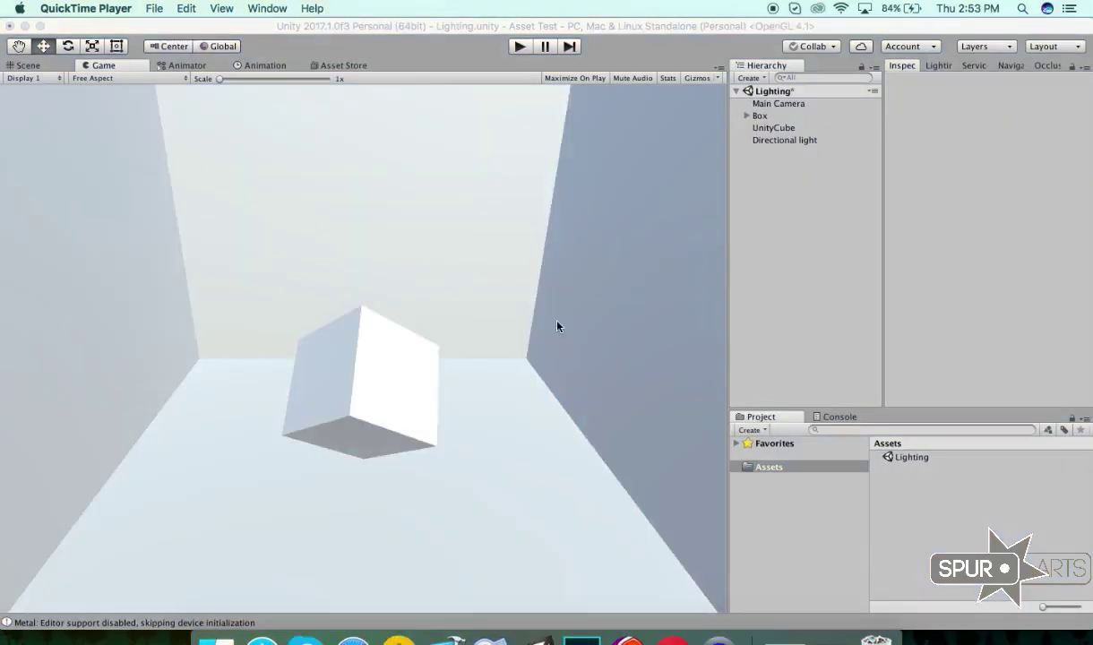
Step: In the Scene view, select Box and UnityCube and move the camera closer to the box
click(56, 64)
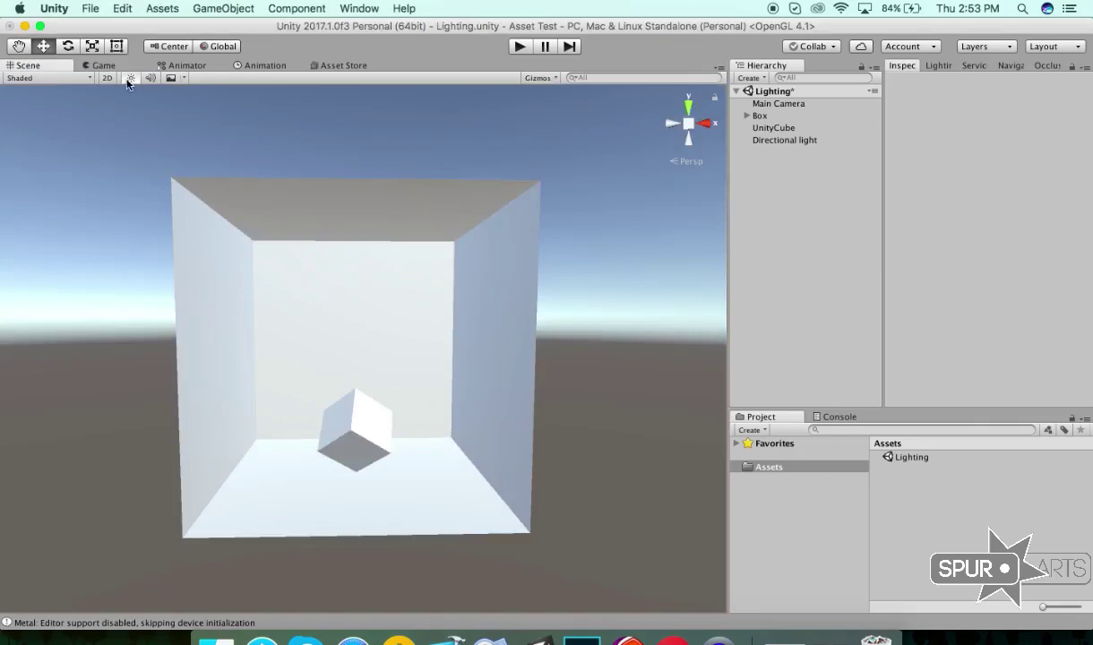
click(759, 117)
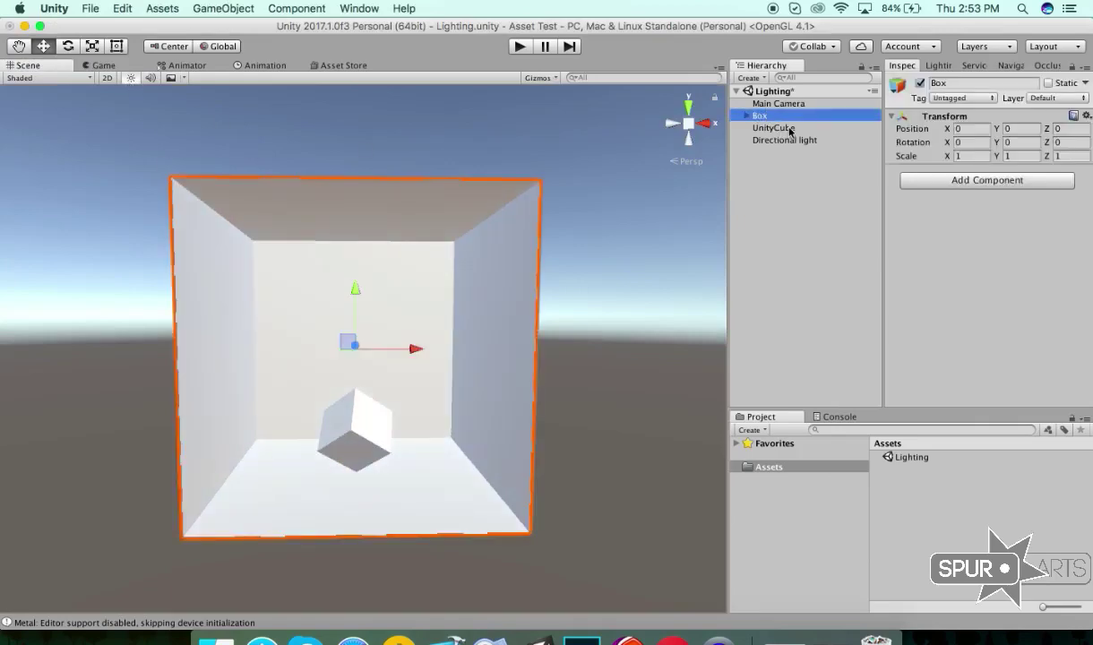
click(790, 131)
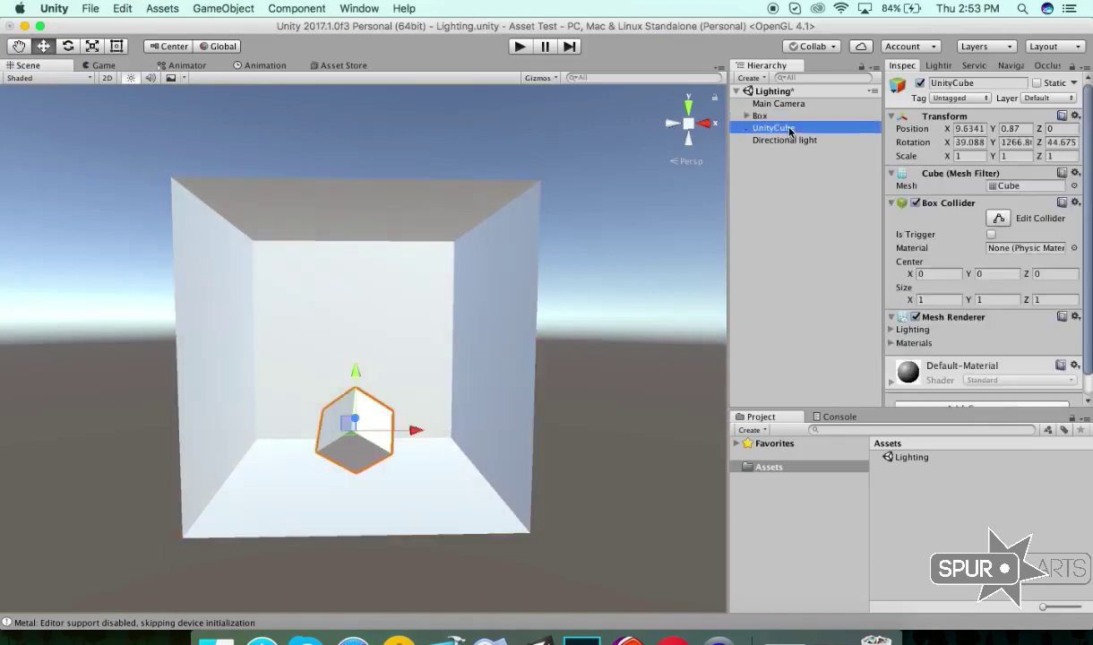
right_drag(617, 201, 626, 198)
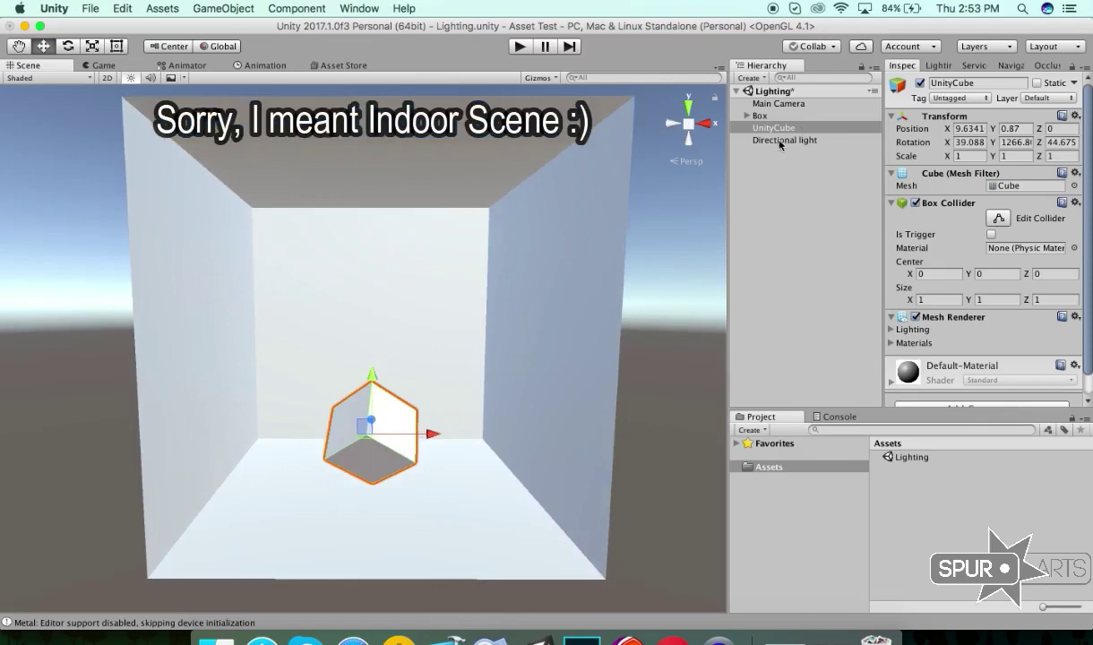
Step: Delete the Directional light, move the camera inside the box, and toggle scene lighting
click(780, 142)
right_click(784, 140)
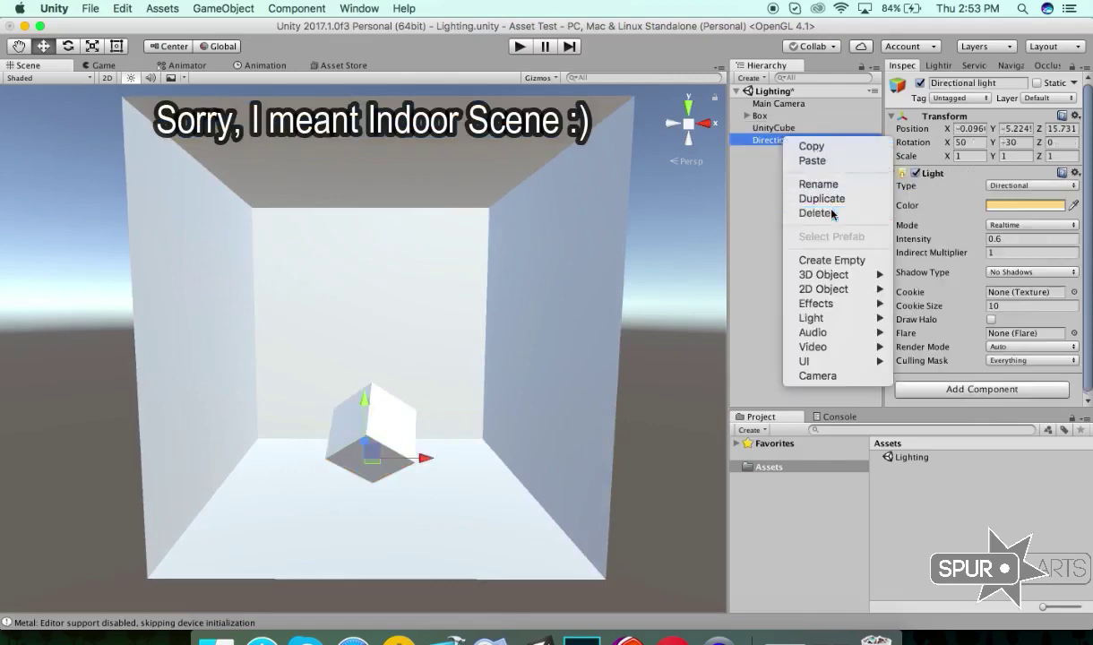
click(831, 214)
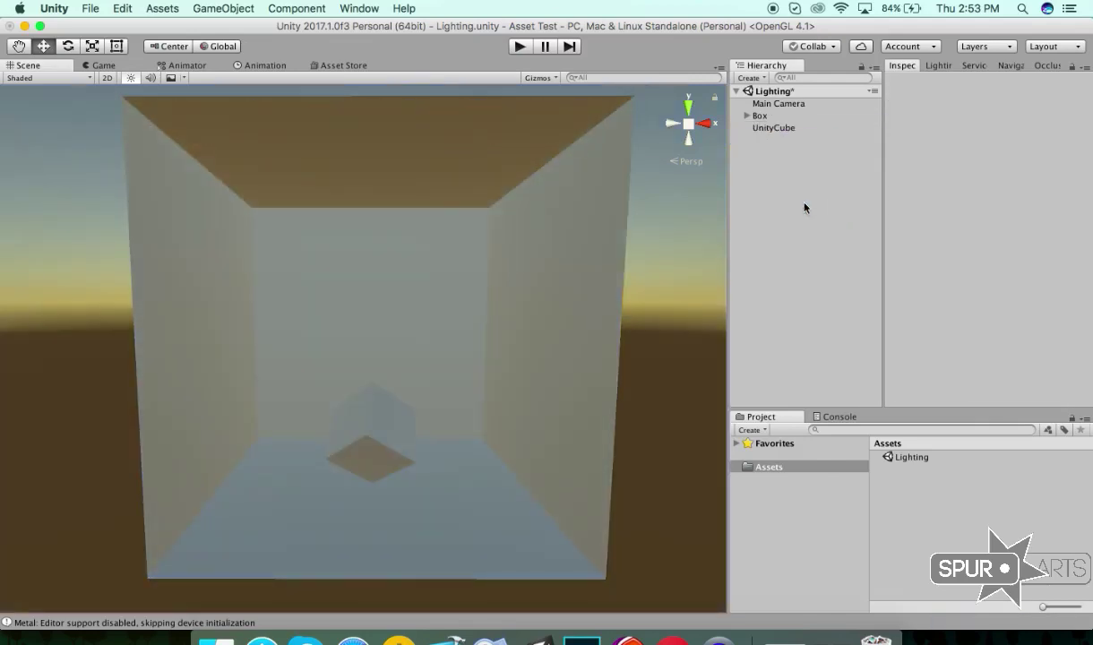
right_drag(557, 171, 546, 195)
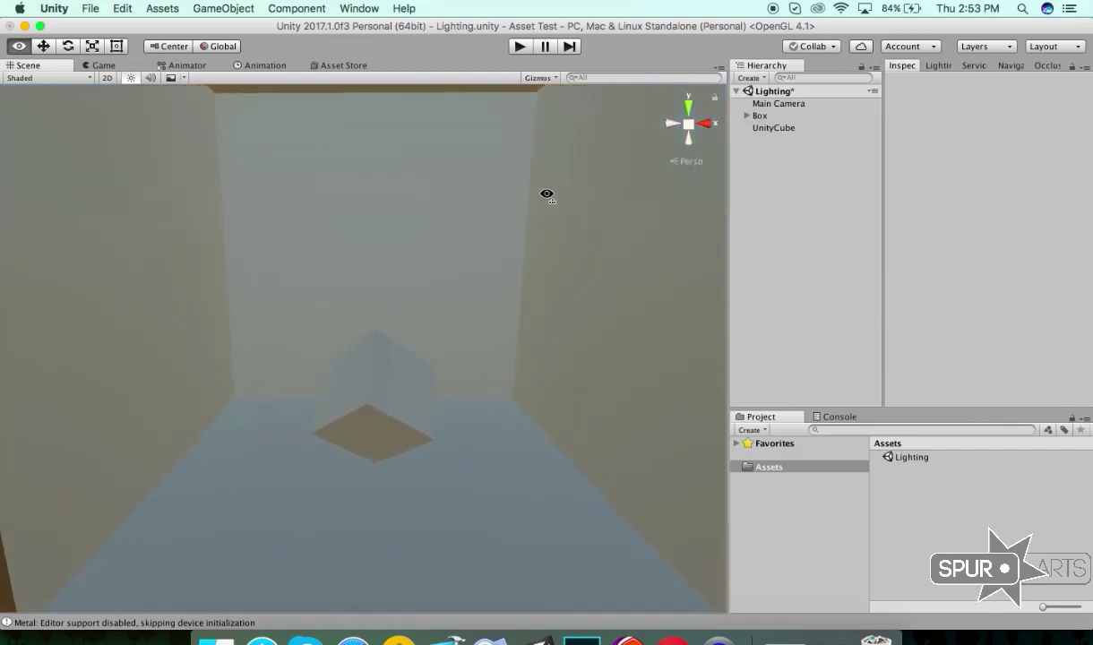
click(129, 79)
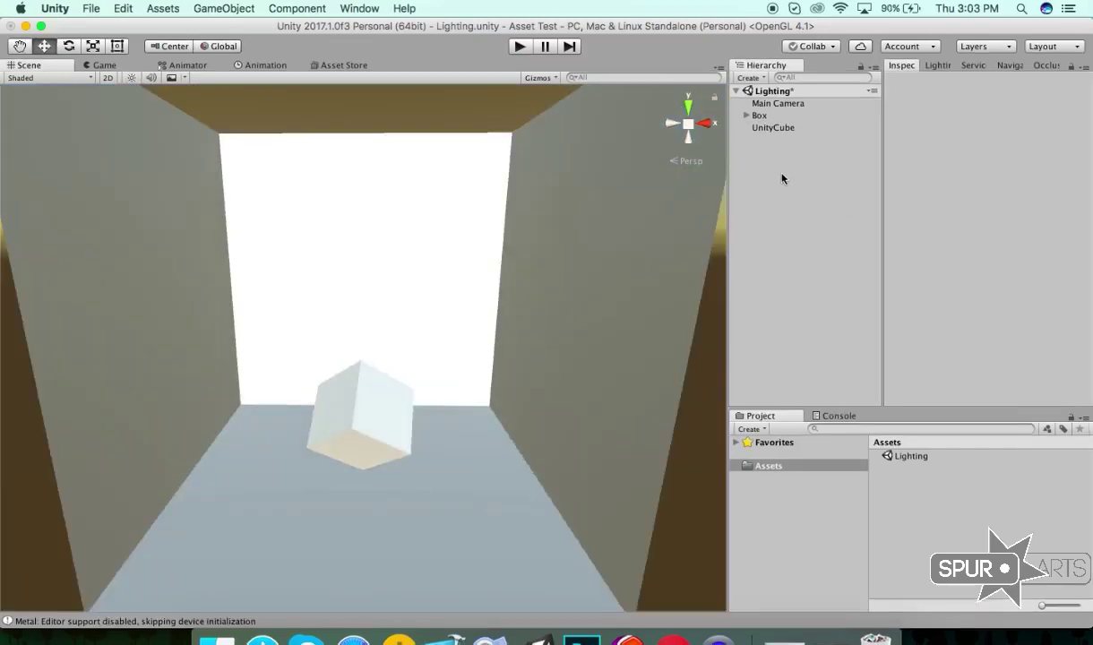
Step: Add a 3D Plane to the Hierarchy and name it Red
right_click(782, 168)
mouse_move(854, 394)
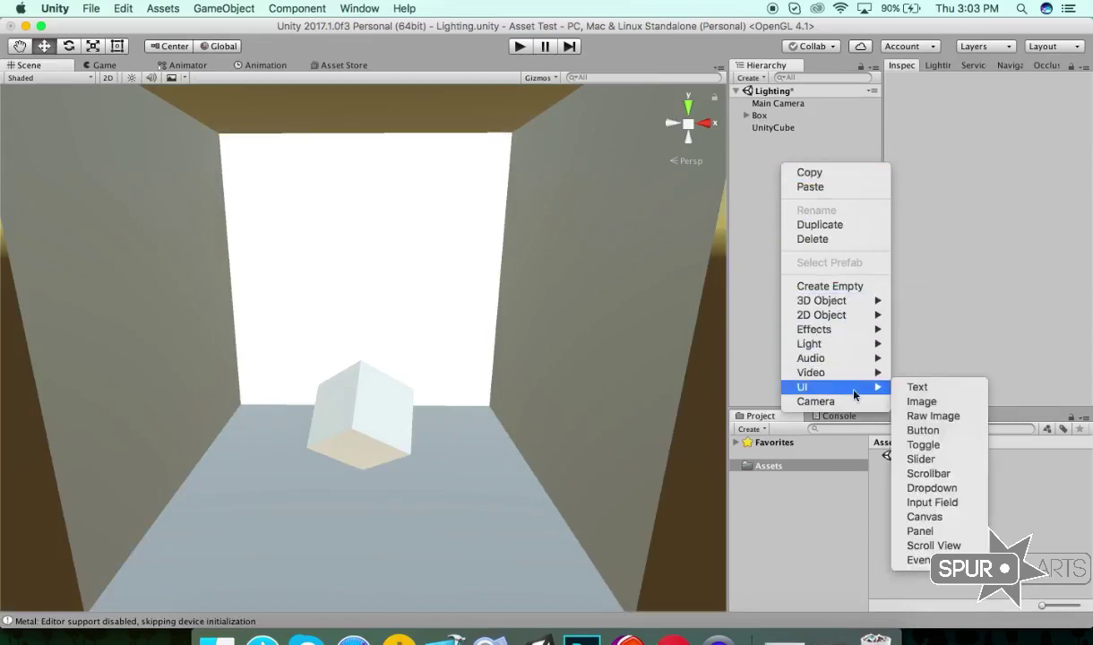
mouse_move(833, 301)
click(923, 356)
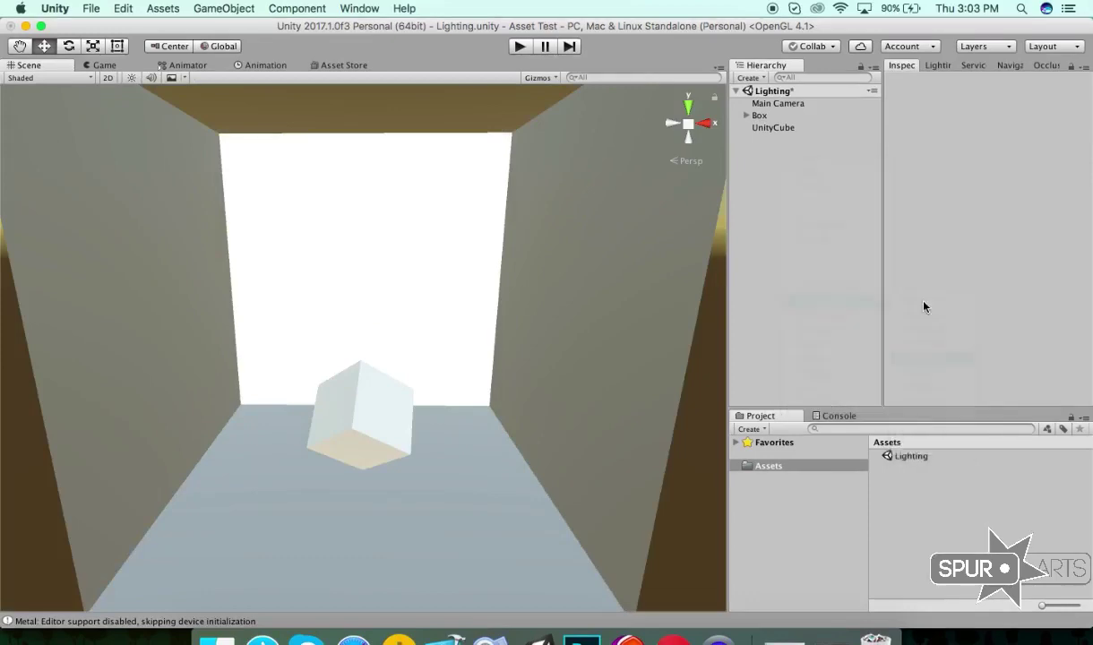
key(Return)
text(Re)
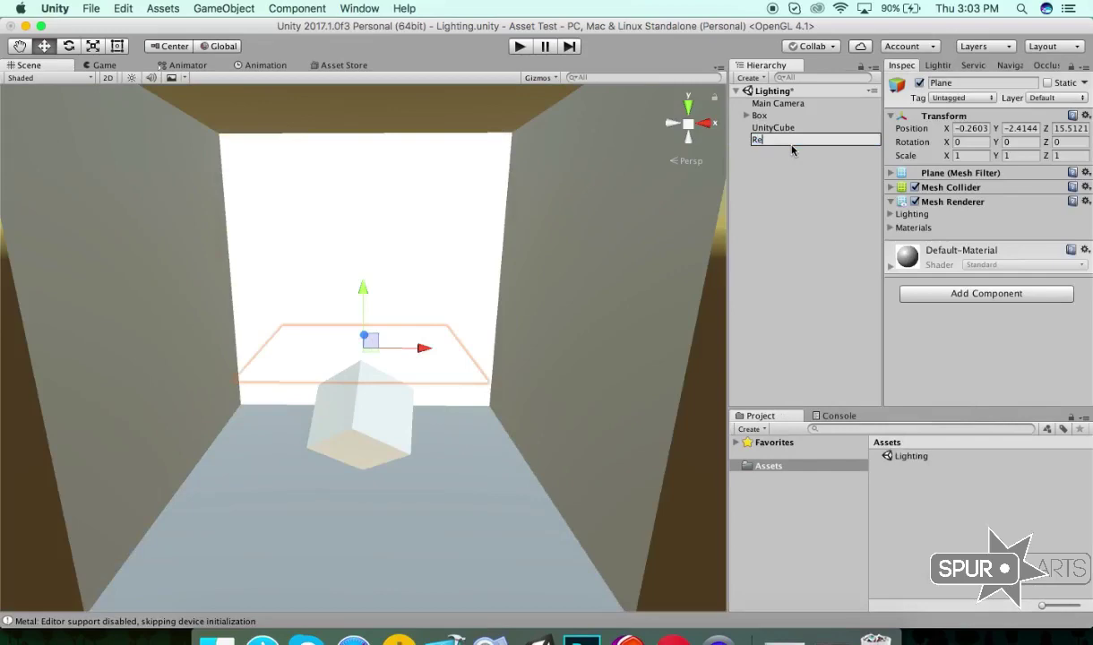
text(d)
key(Return)
Step: Create a new material asset in the Project named Red
right_click(789, 466)
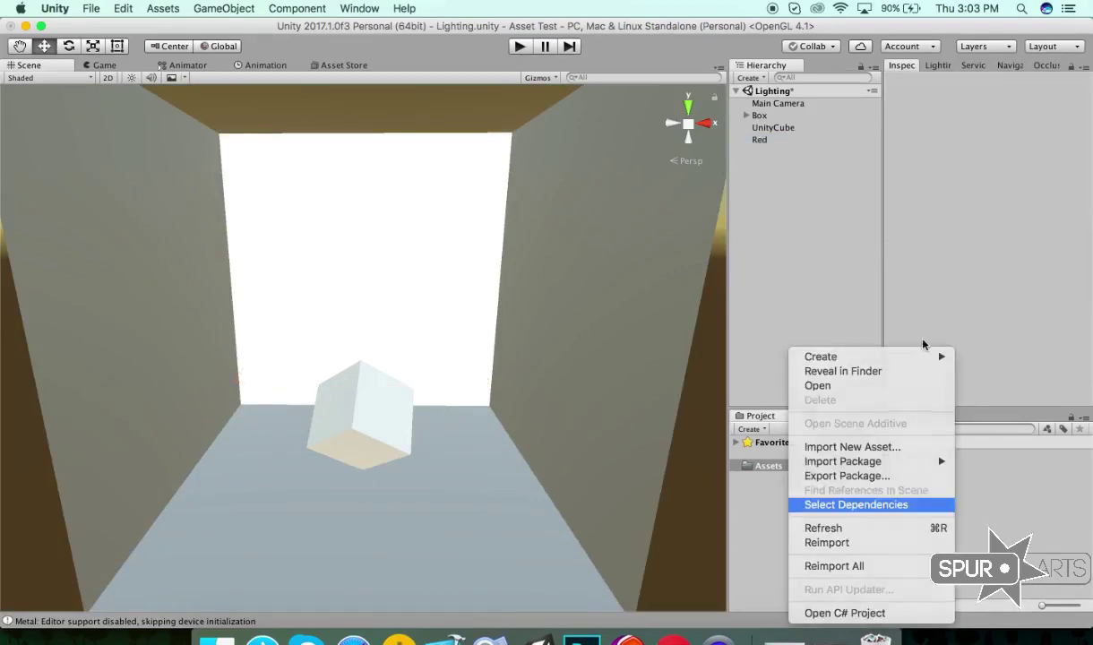
right_click(923, 348)
mouse_move(977, 357)
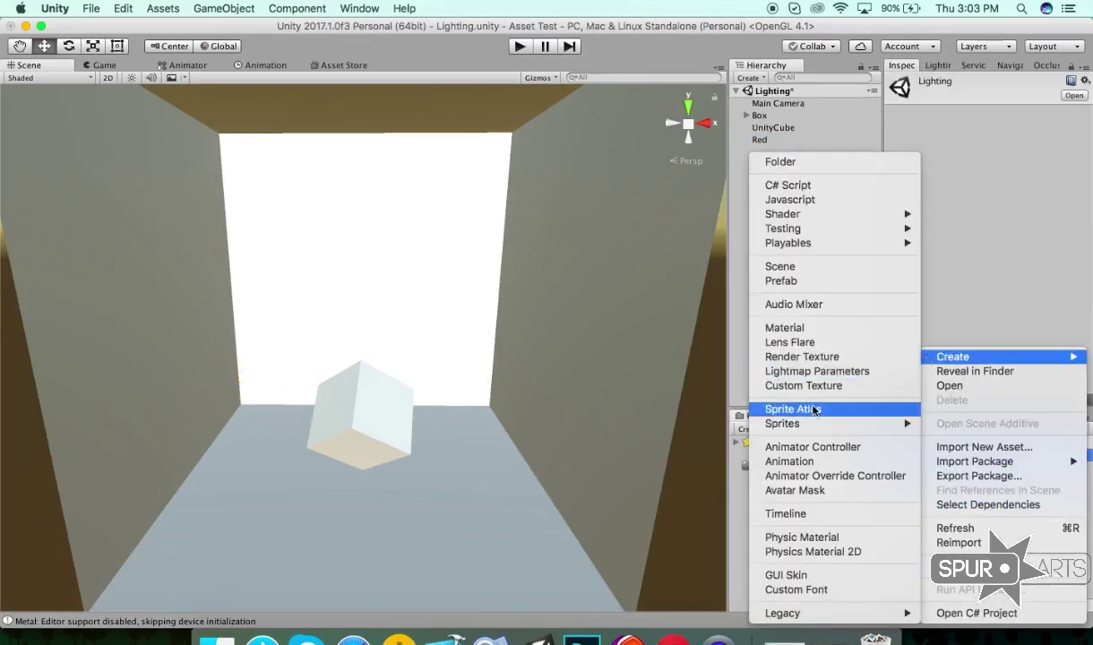
click(811, 328)
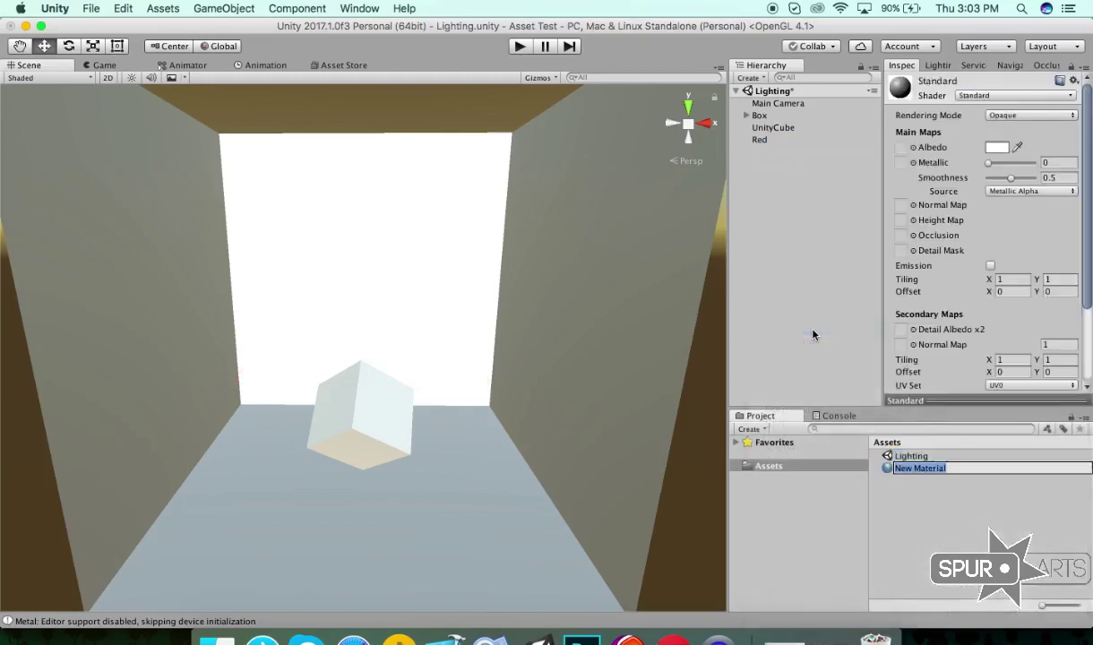
text(Red)
key(Return)
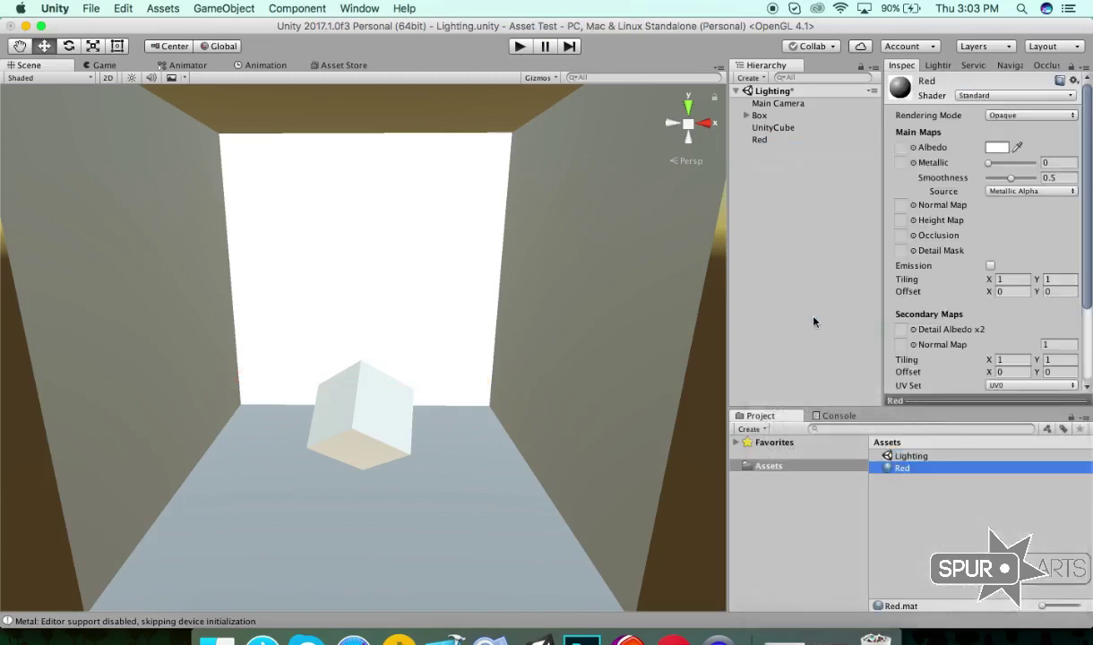
Step: Apply the Red material to the Red plane
click(759, 140)
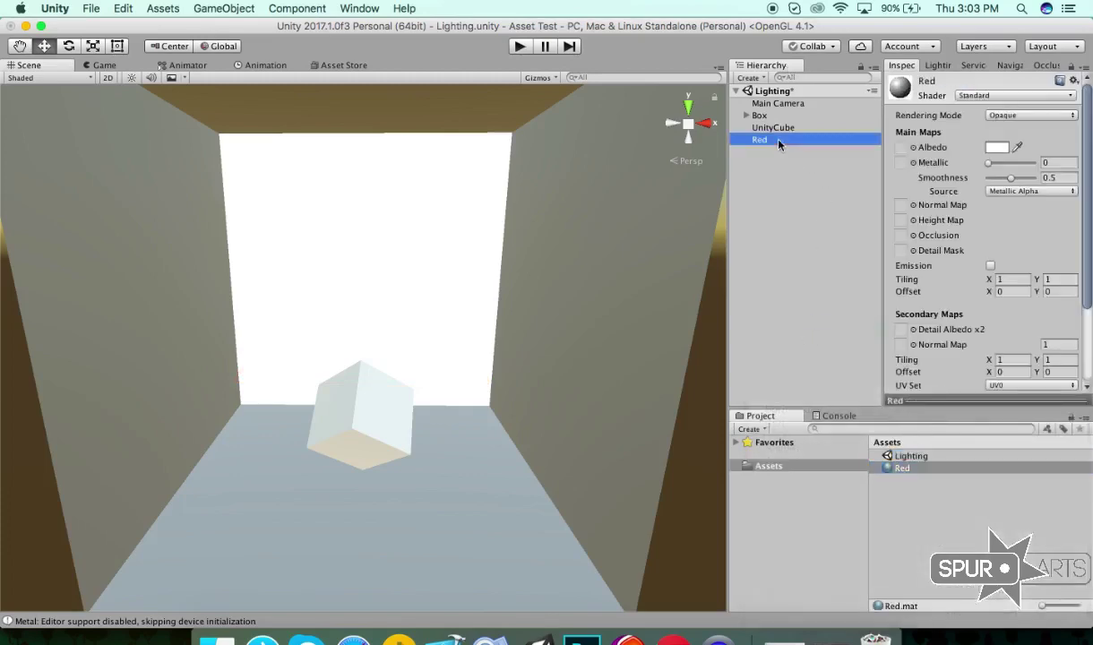
drag(903, 469, 918, 329)
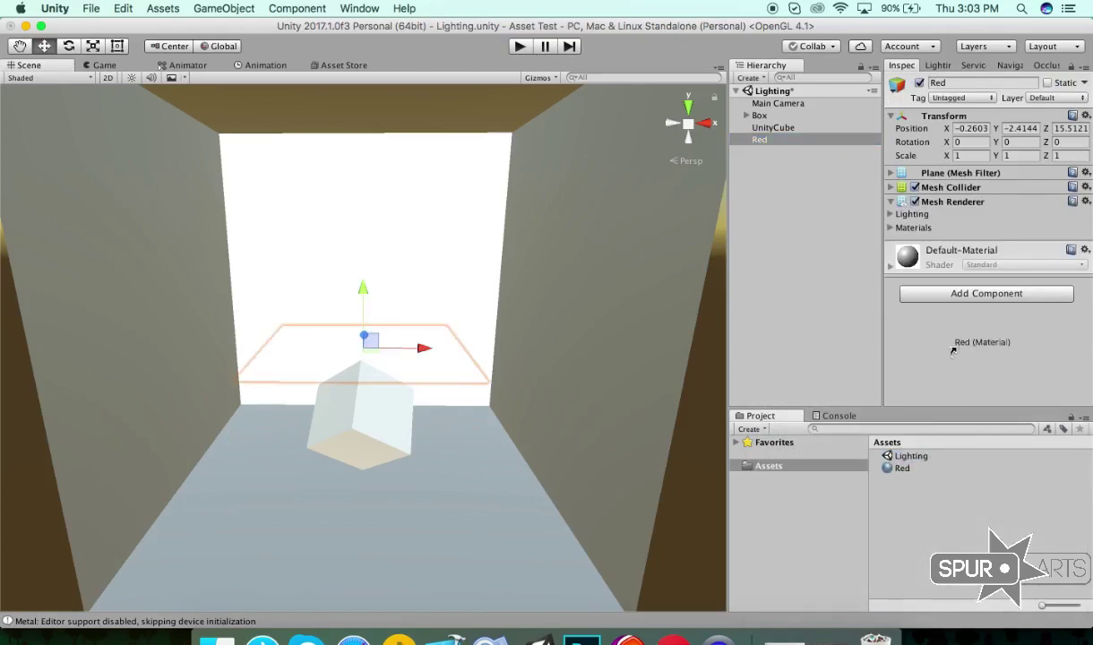
click(925, 467)
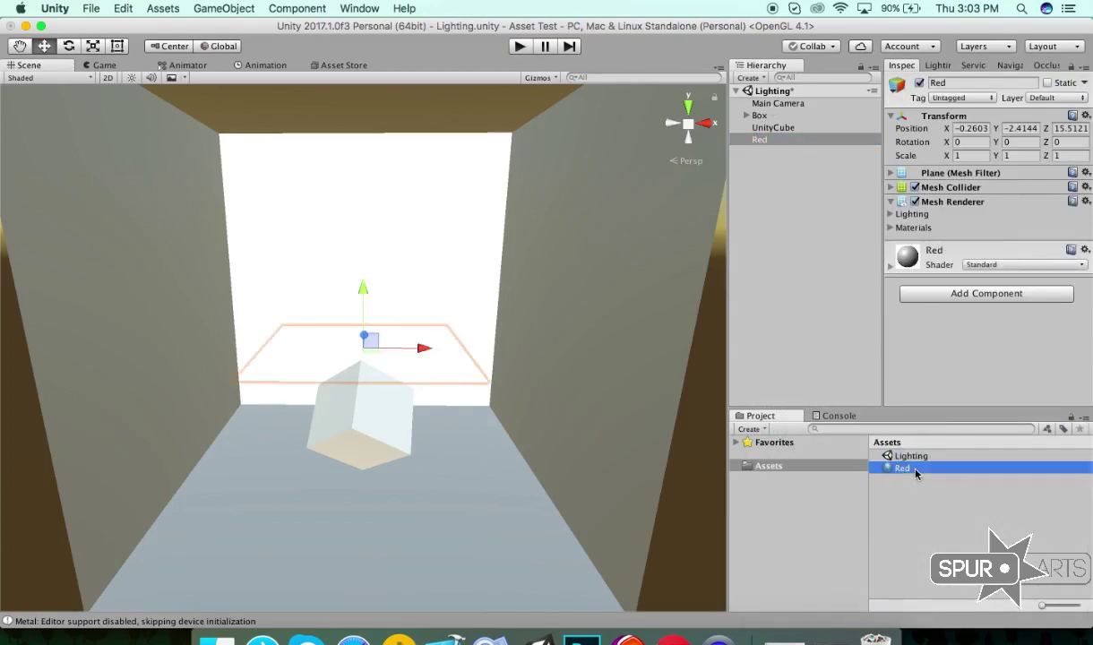
click(764, 141)
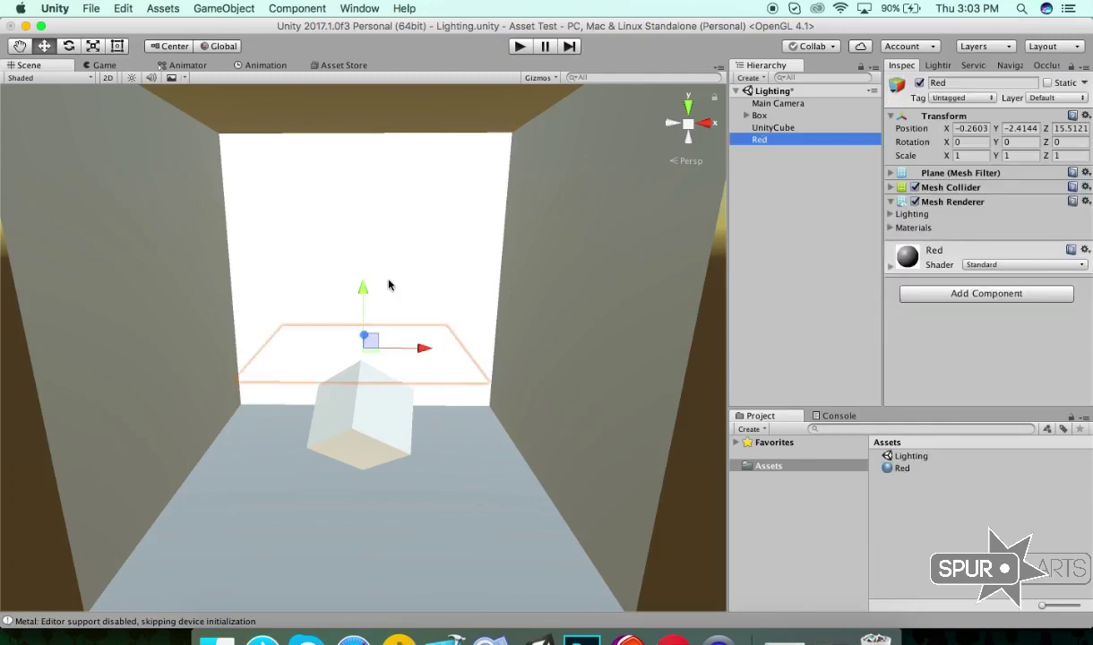
scroll(390, 286, down, 3)
scroll(391, 362, up, 3)
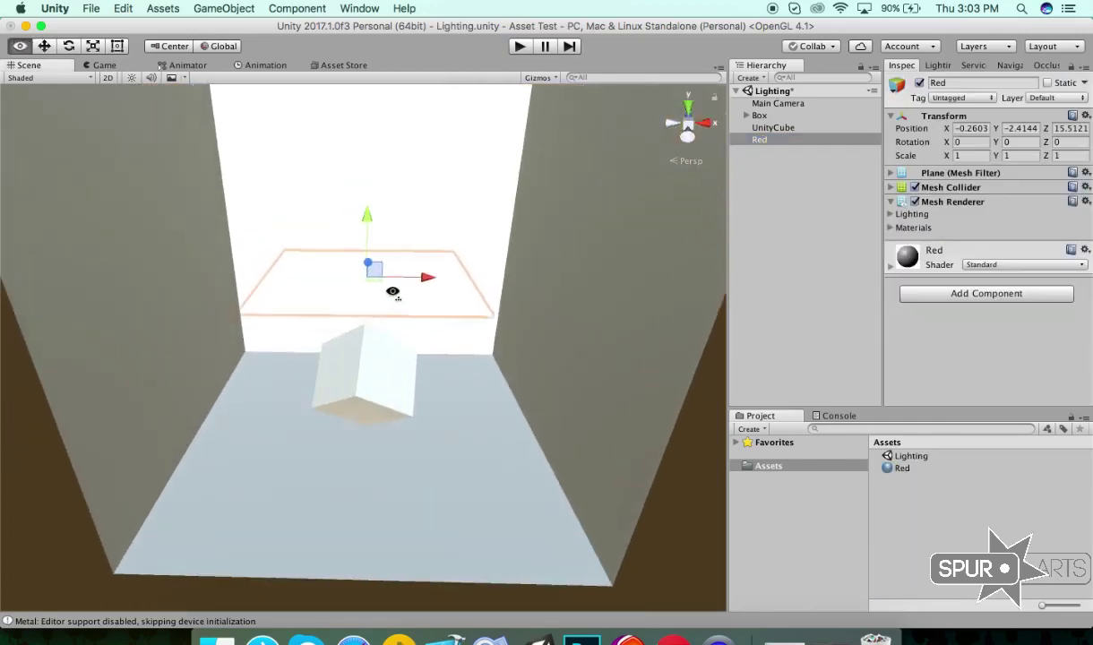
Step: Set the Red plane's position to 0, 0, 0
click(963, 129)
text(0)
key(Tab)
text(0)
key(Tab)
text(0)
key(Return)
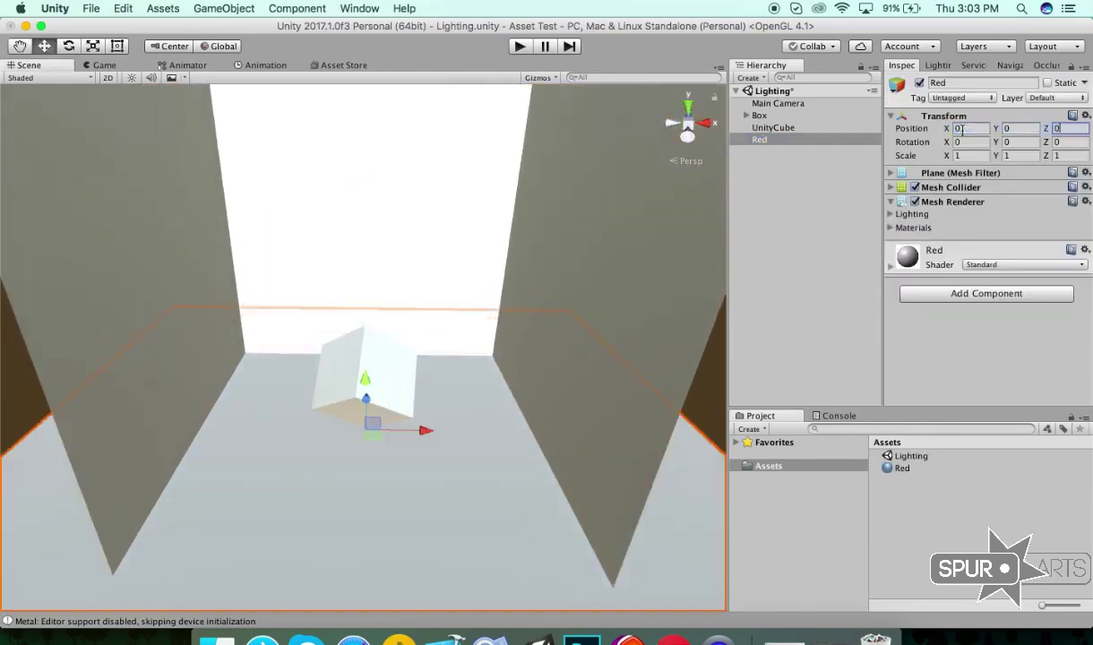
Step: Scale the Red plane to 0.25 on X, Y and Z
click(963, 155)
text(0.25)
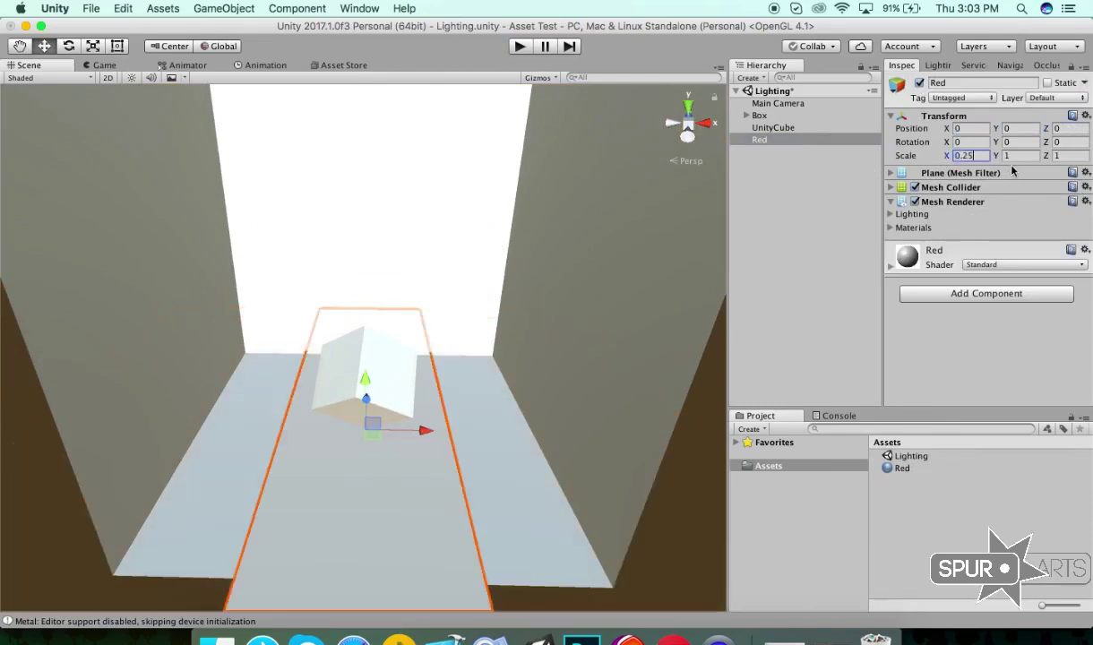
key(Tab)
text(0.25)
key(Tab)
text(0.25)
key(Return)
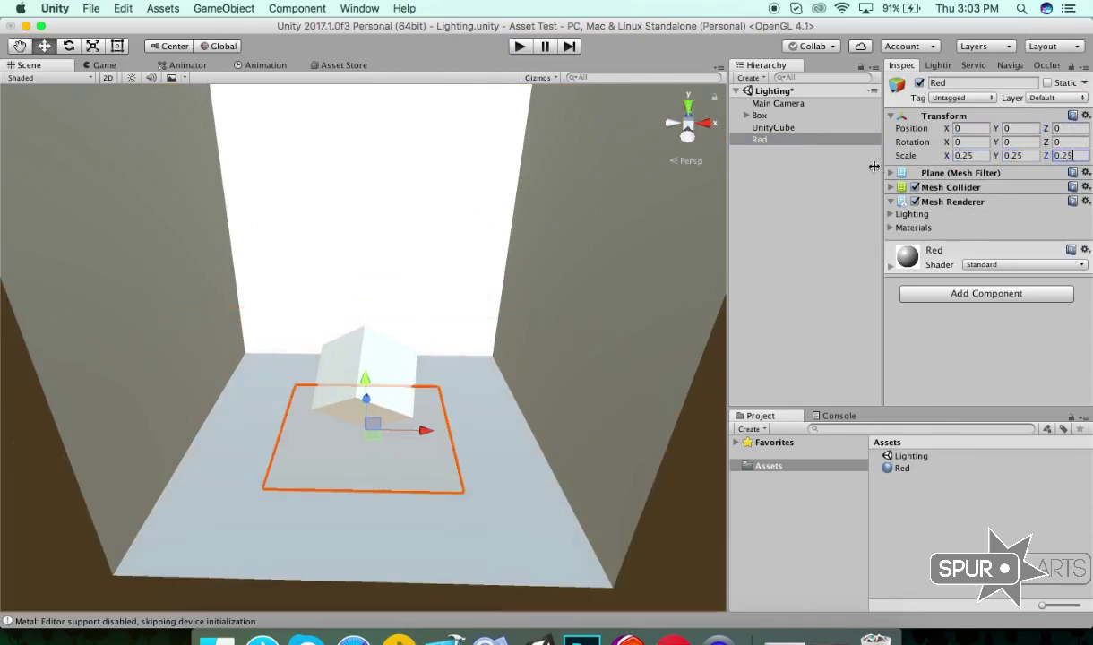
Step: Rotate the Red plane 90° on Z and move it onto the right wall (X 2.5, Y 1.26)
click(740, 128)
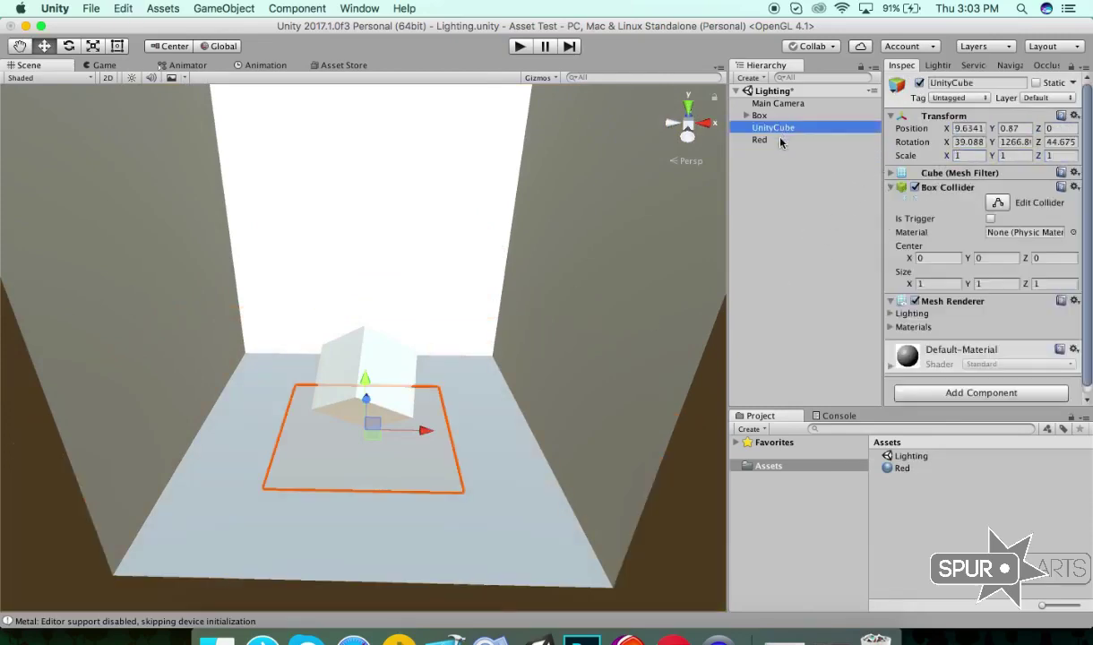
click(740, 140)
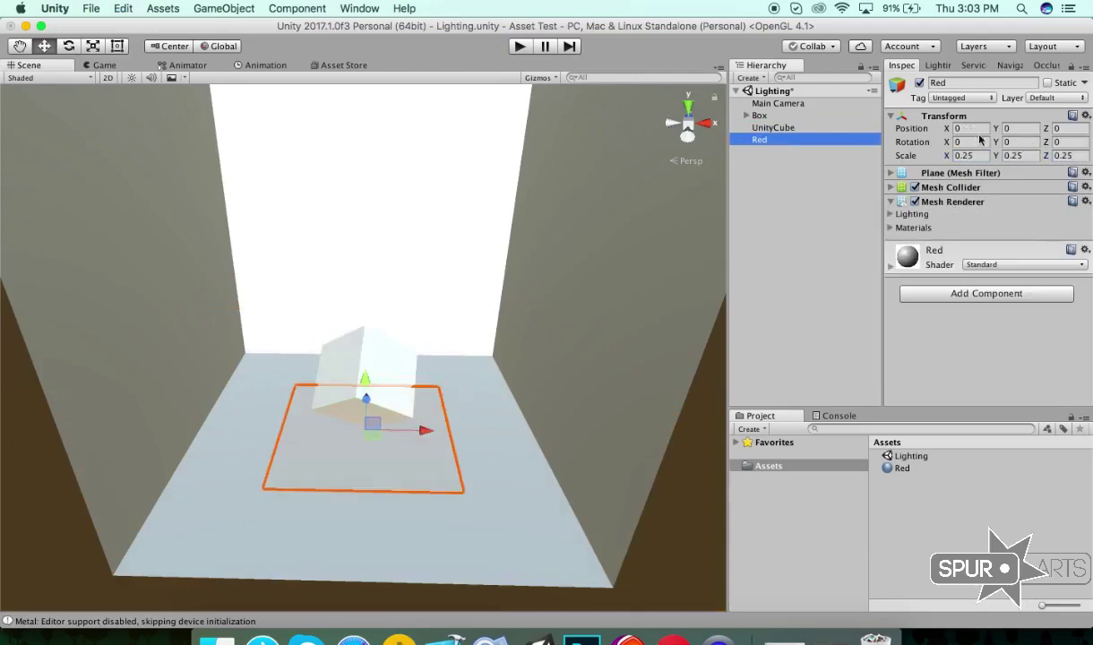
click(1068, 142)
text(90)
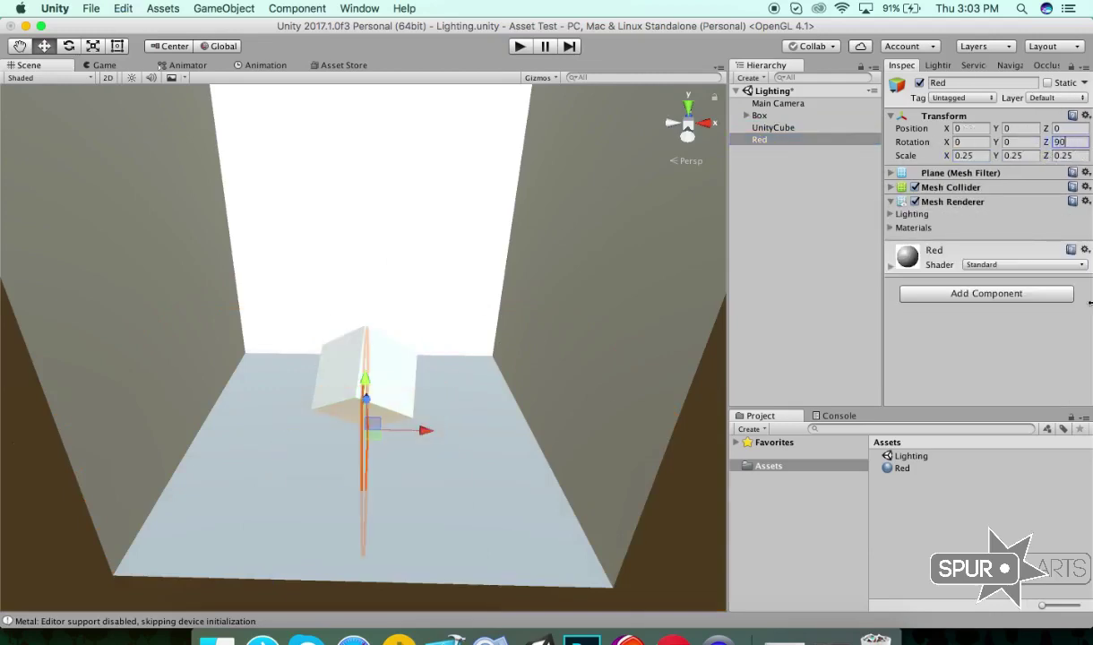
mouse_move(365, 379)
mouse_down()
mouse_move(373, 352)
mouse_move(600, 379)
mouse_up()
click(410, 395)
click(371, 352)
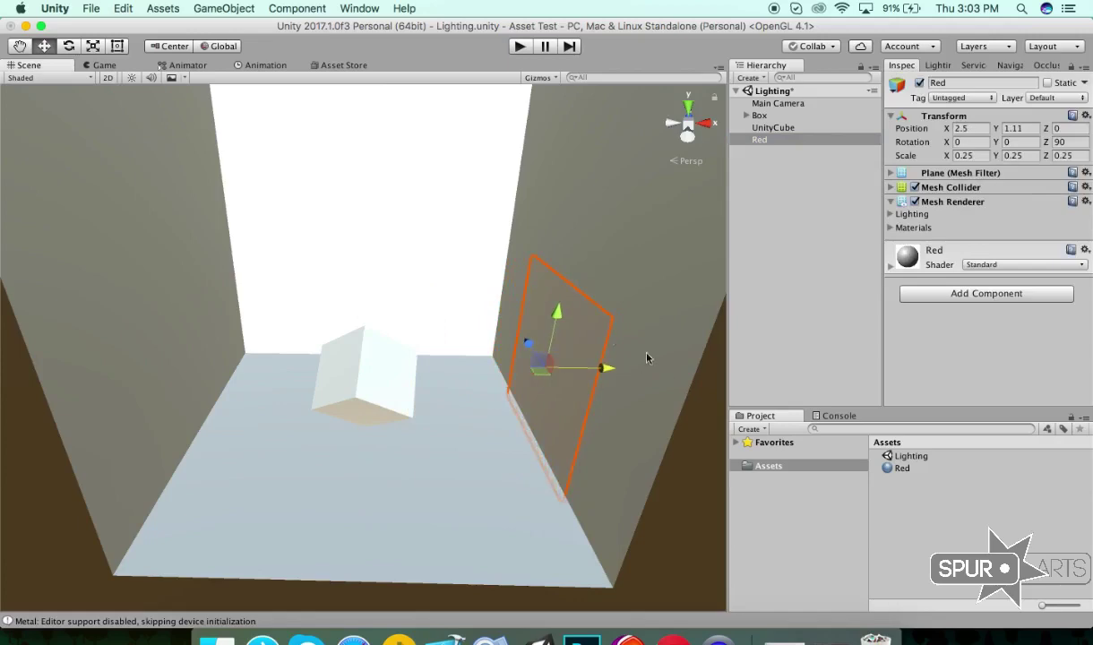
drag(559, 316, 558, 306)
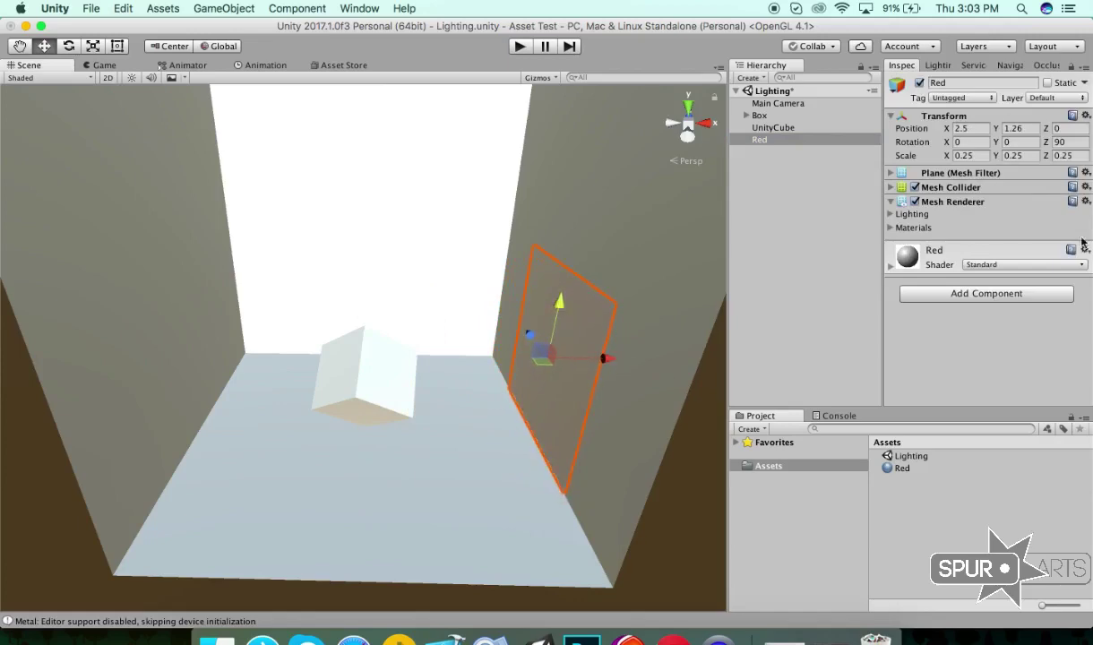
Step: Set the Red material's albedo colour to red
click(901, 467)
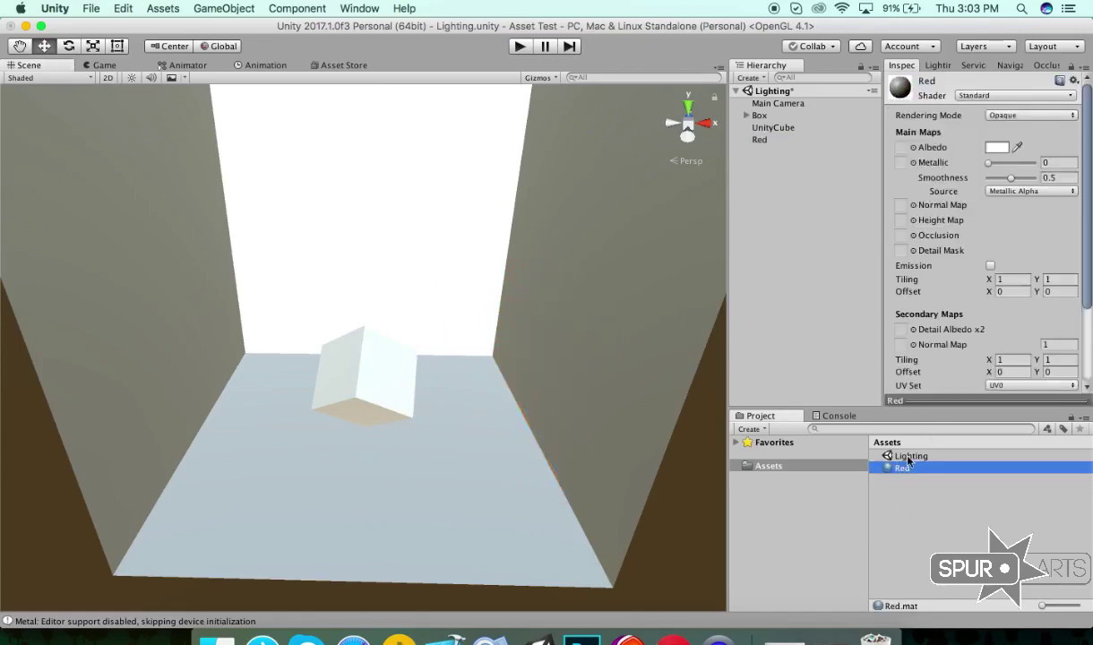
click(996, 147)
click(879, 156)
click(885, 156)
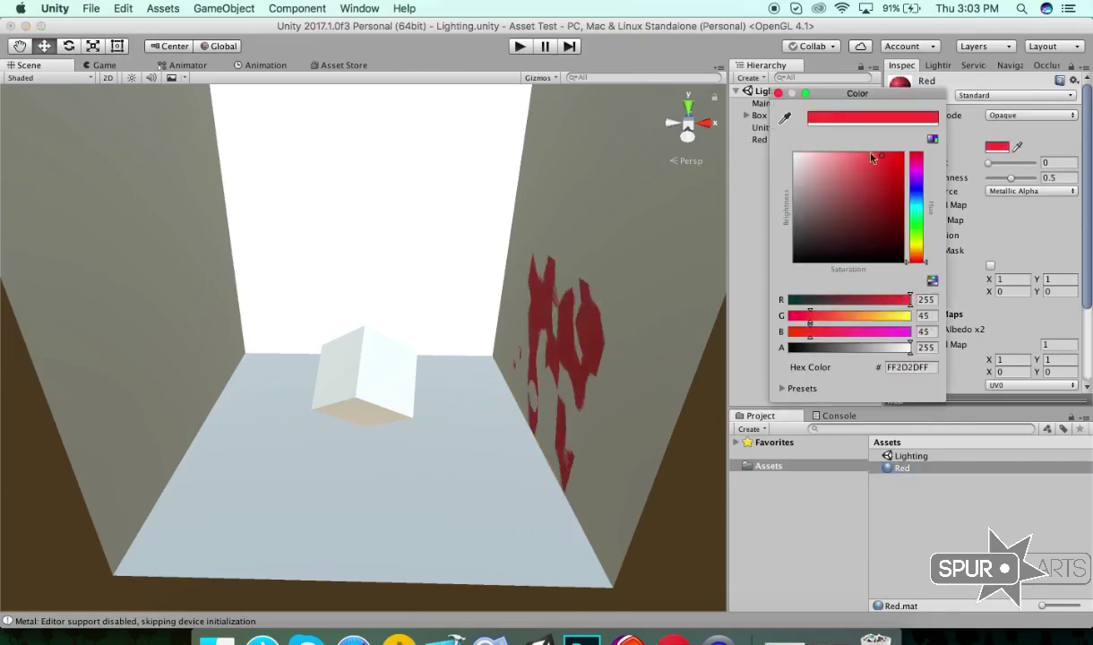
click(777, 94)
Step: Enable emission on the Red material with a bright red (FF1E1E) emission colour
scroll(941, 202, down, 3)
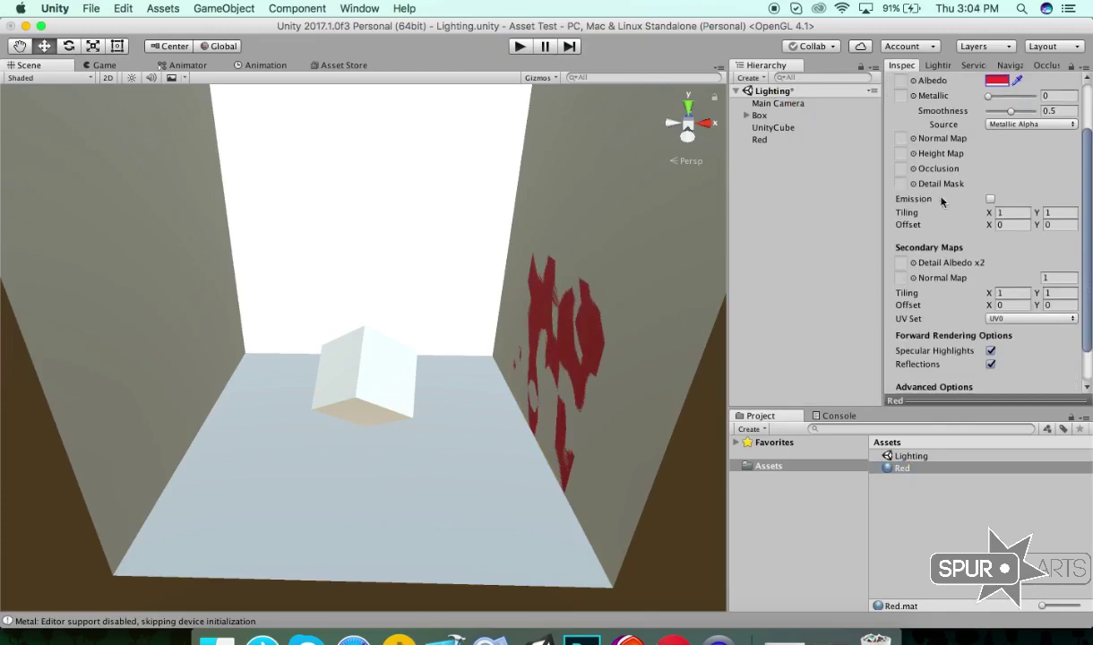
click(991, 199)
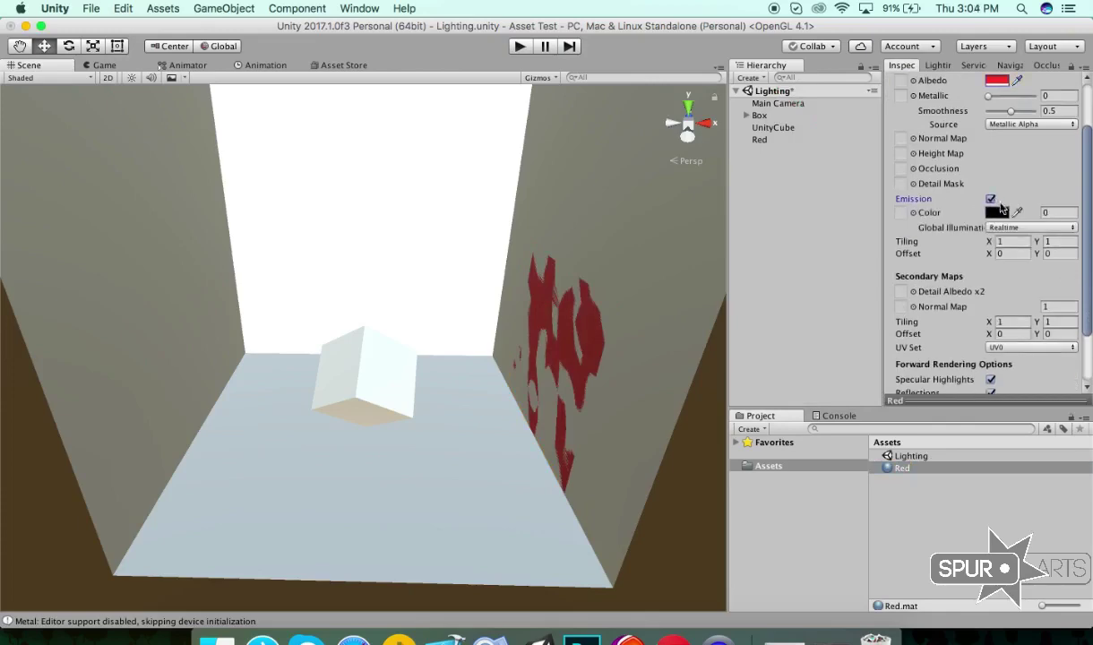
click(998, 213)
drag(871, 170, 889, 179)
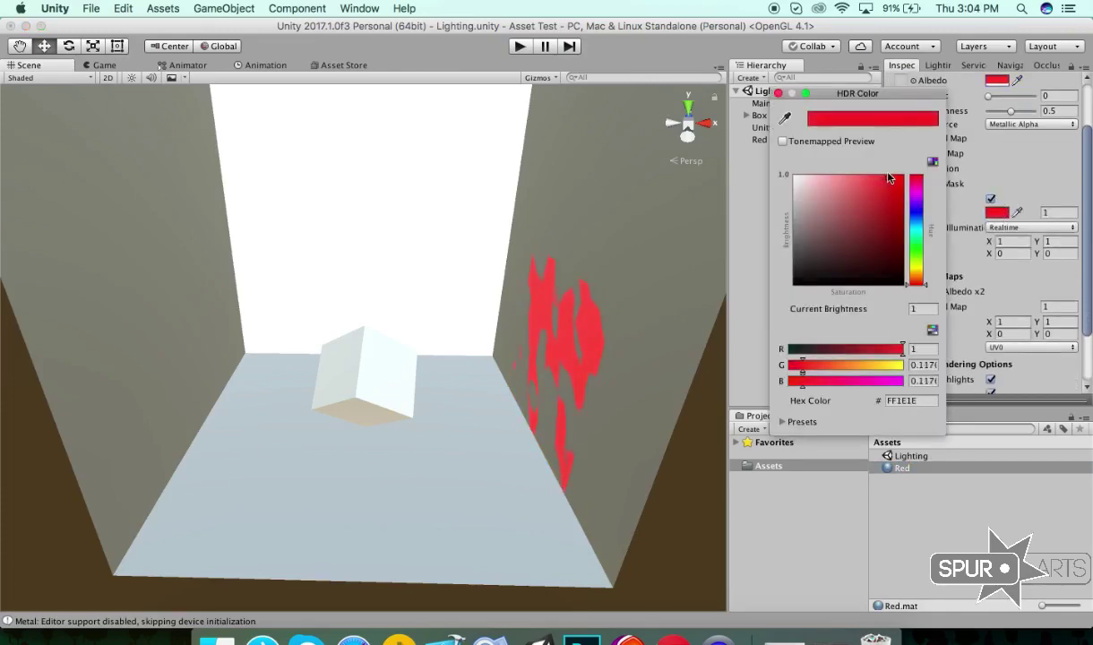
click(778, 93)
click(779, 91)
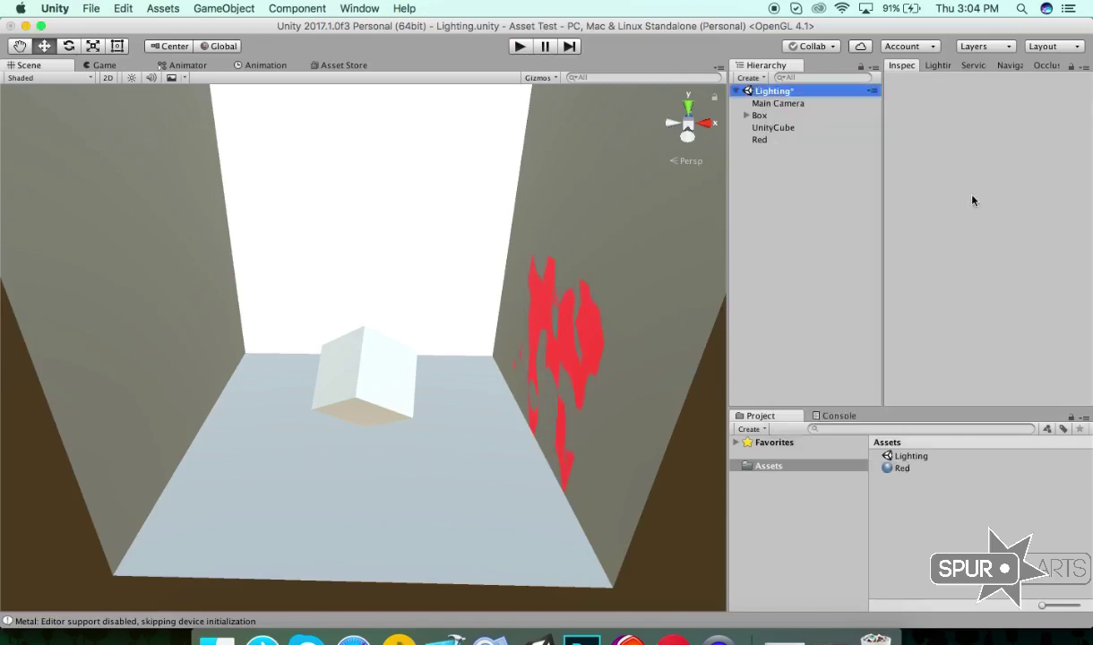
click(906, 469)
Step: Set the Skybox Material to None and keep the Ambient Color black
click(1065, 278)
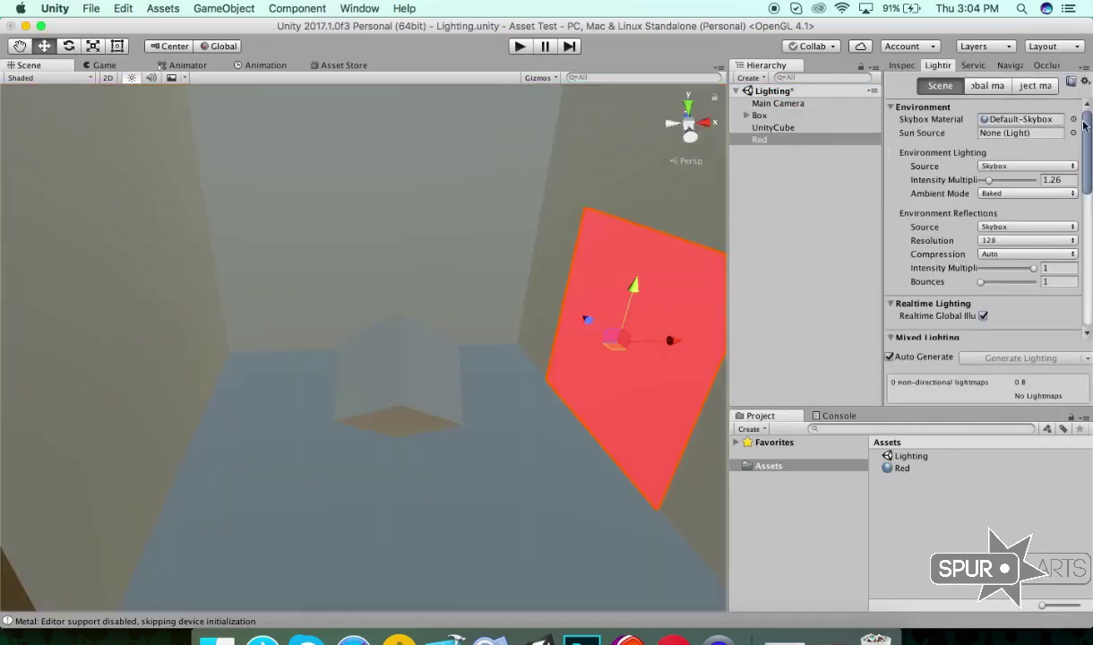
click(1075, 119)
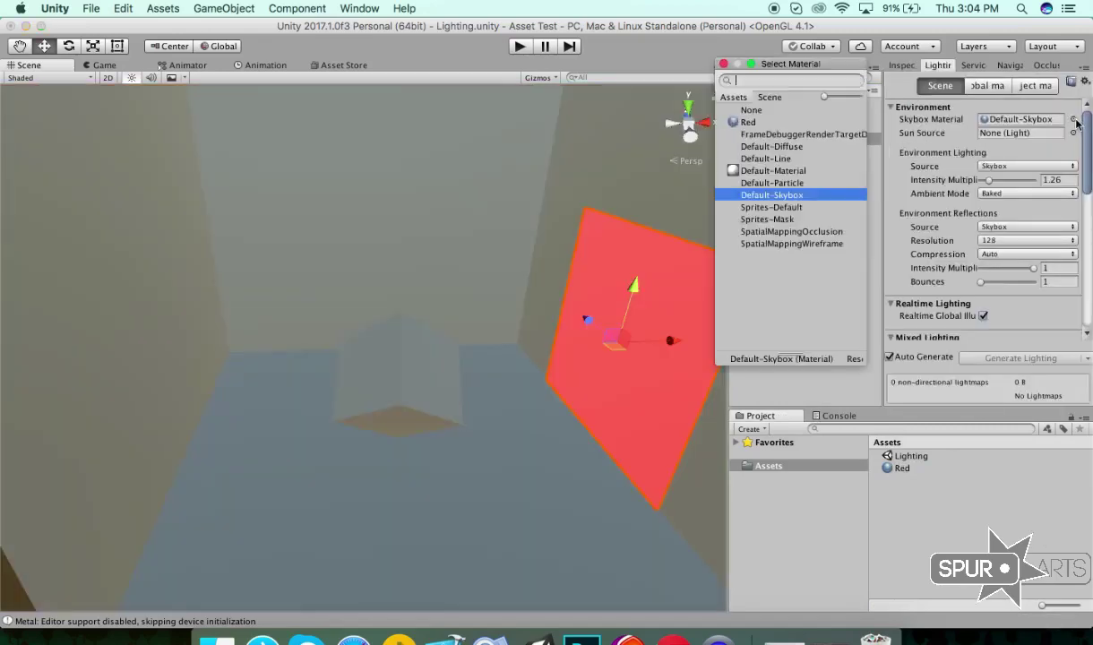
double_click(751, 110)
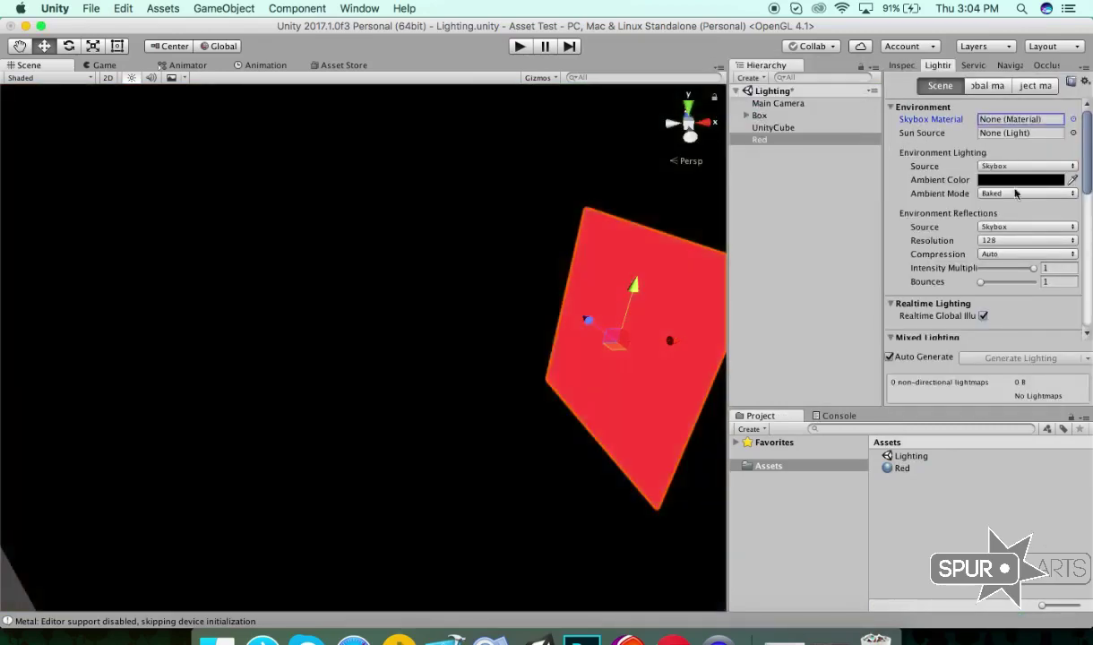
click(1002, 183)
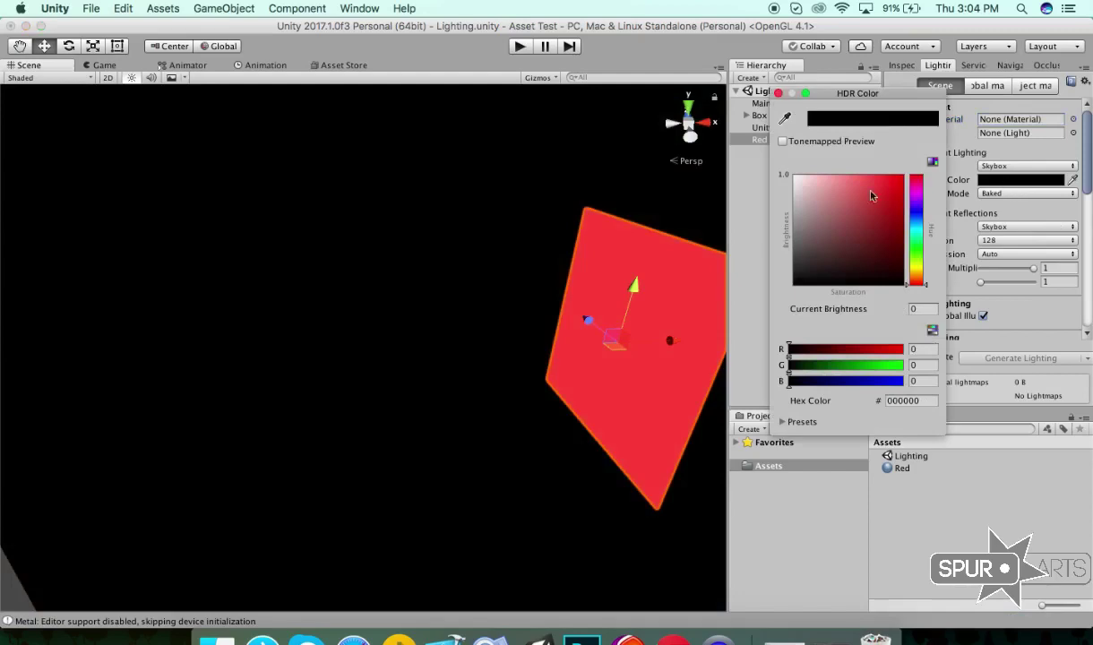
click(778, 93)
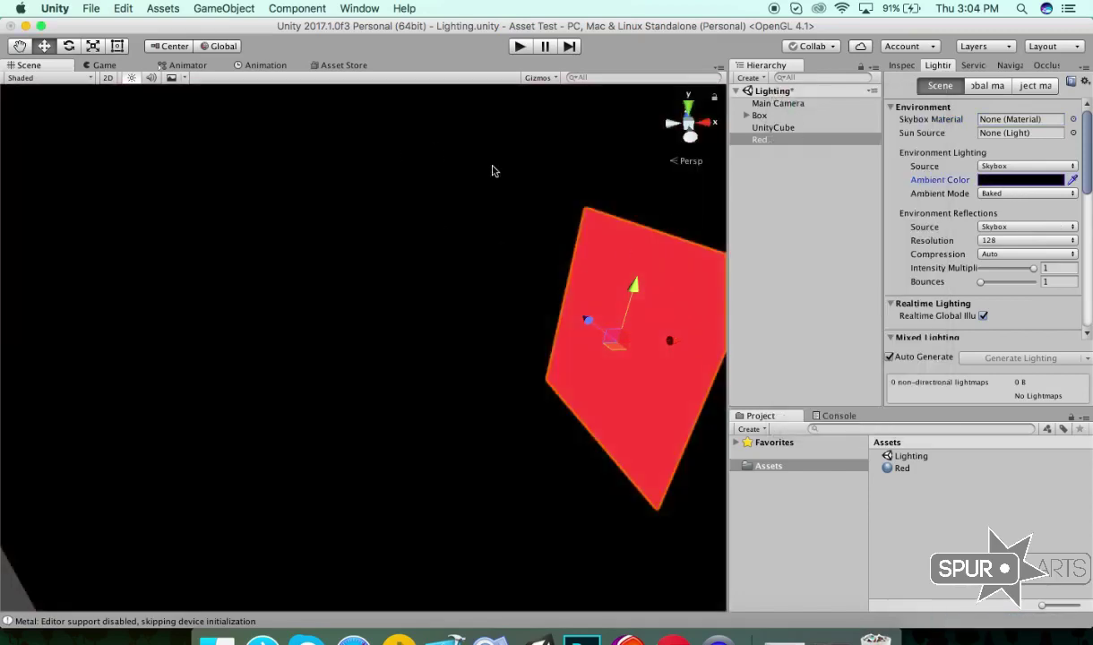
click(100, 66)
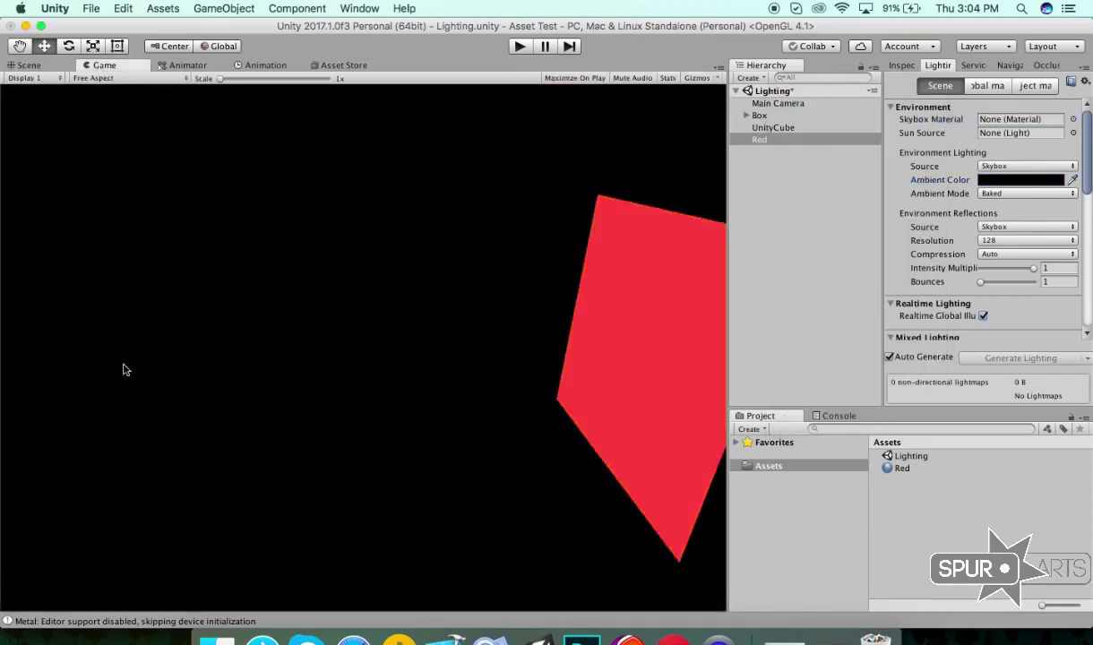
click(56, 64)
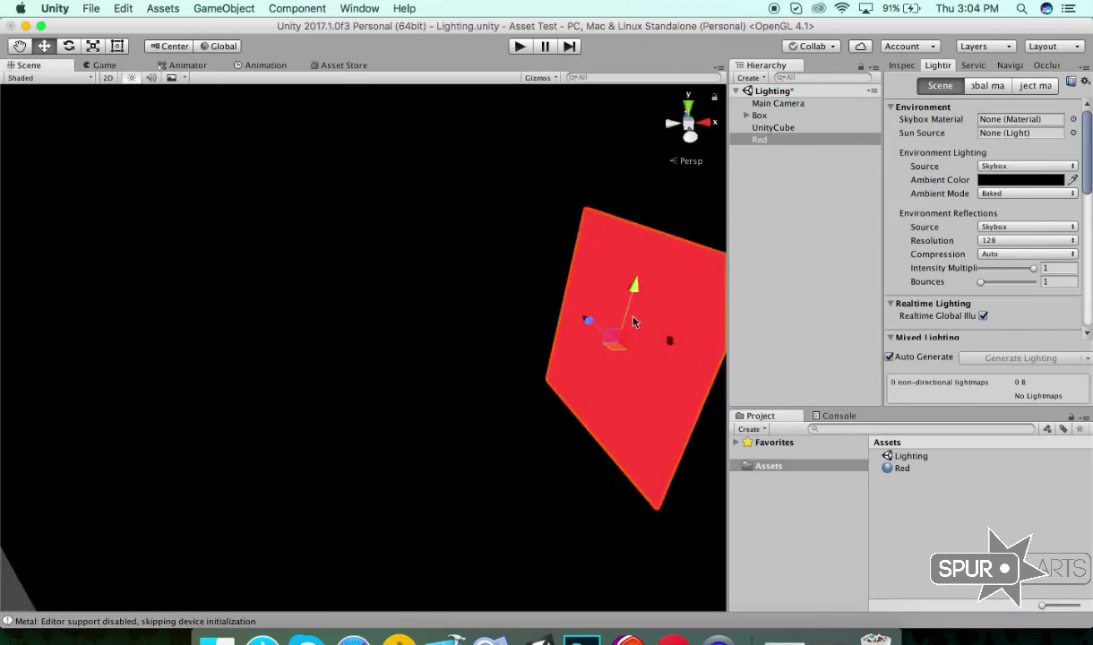
Step: Mark Box, UnityCube and Red as Static, including their children, and watch the bake in Game view
click(759, 115)
shift+click(759, 140)
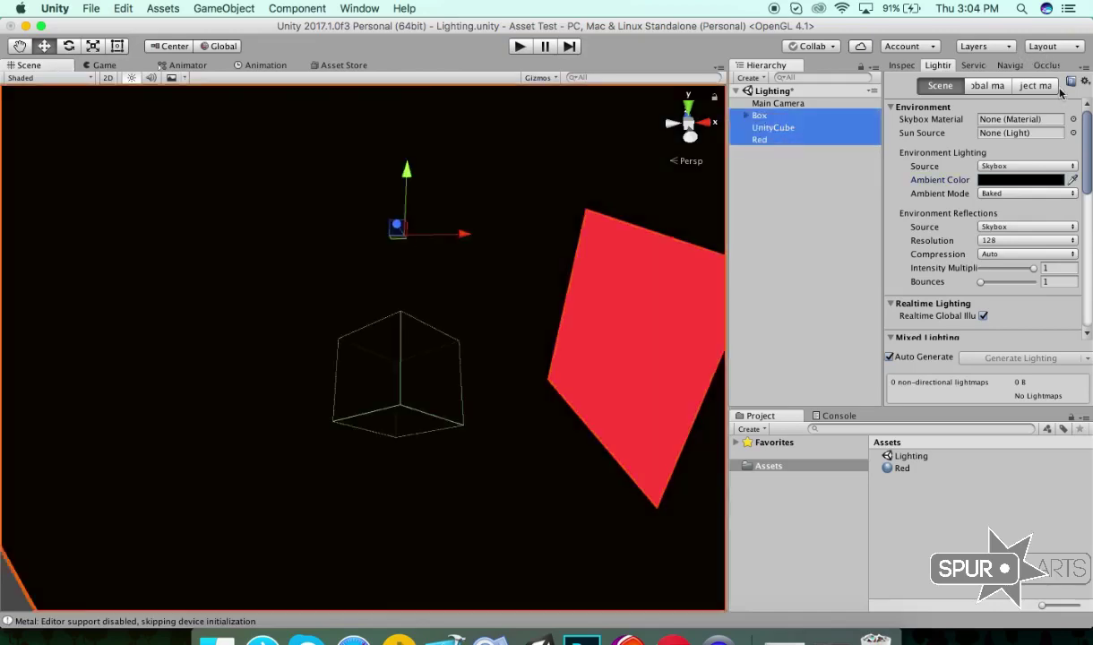
click(903, 64)
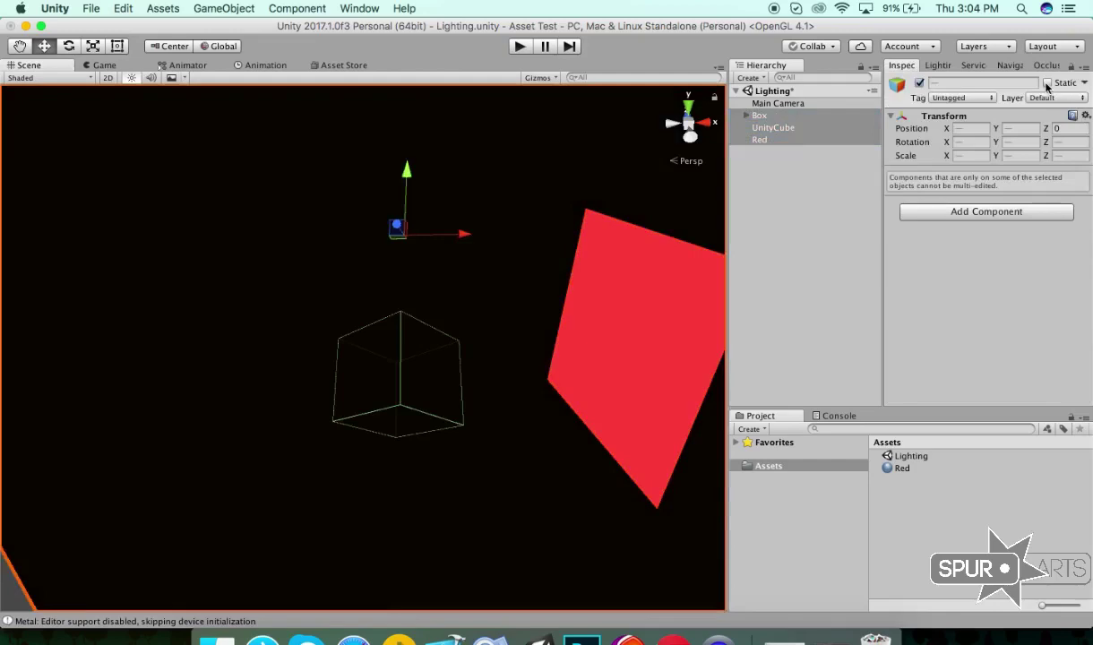
click(1047, 84)
click(679, 232)
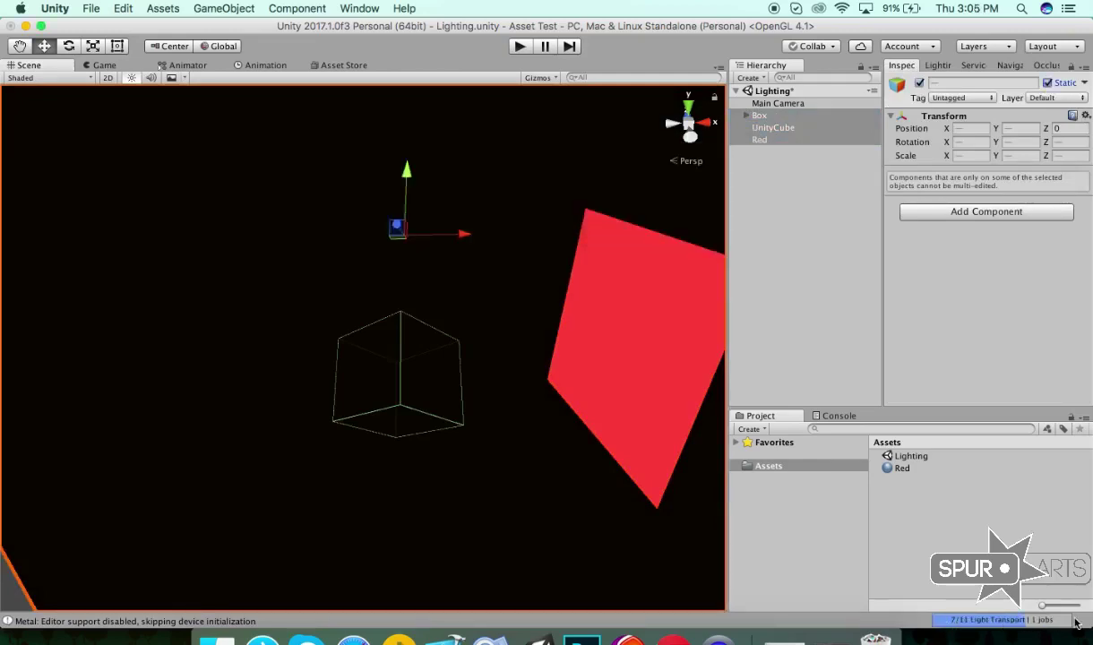
click(104, 64)
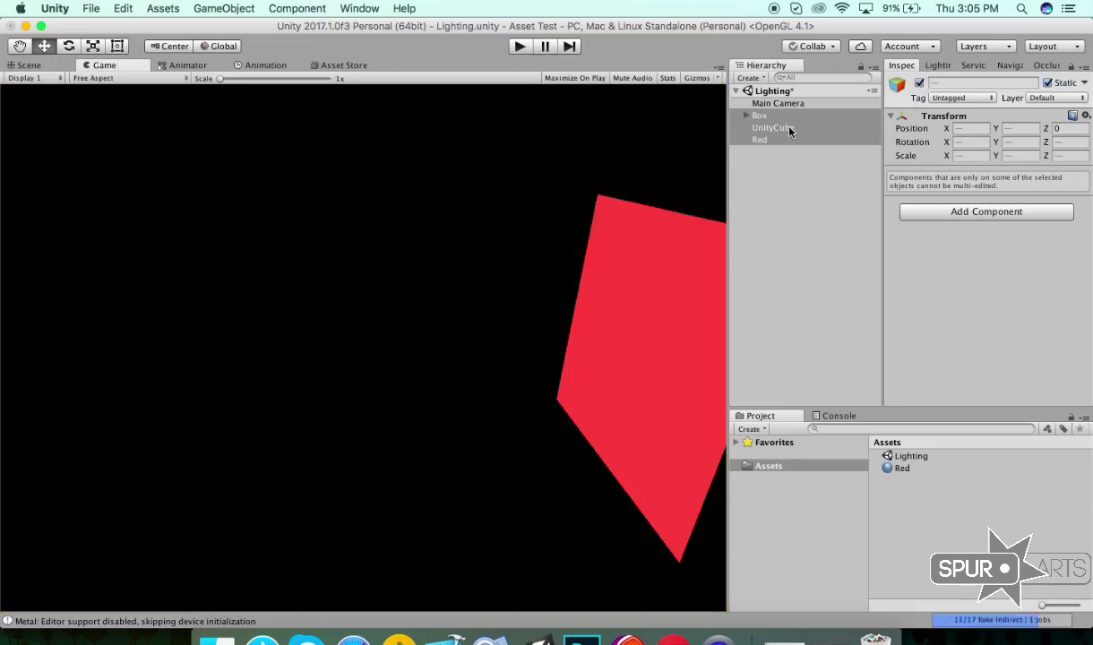
Step: Duplicate the Red panel with Cmd+D and rename the copy Blue
click(745, 166)
right_click(744, 141)
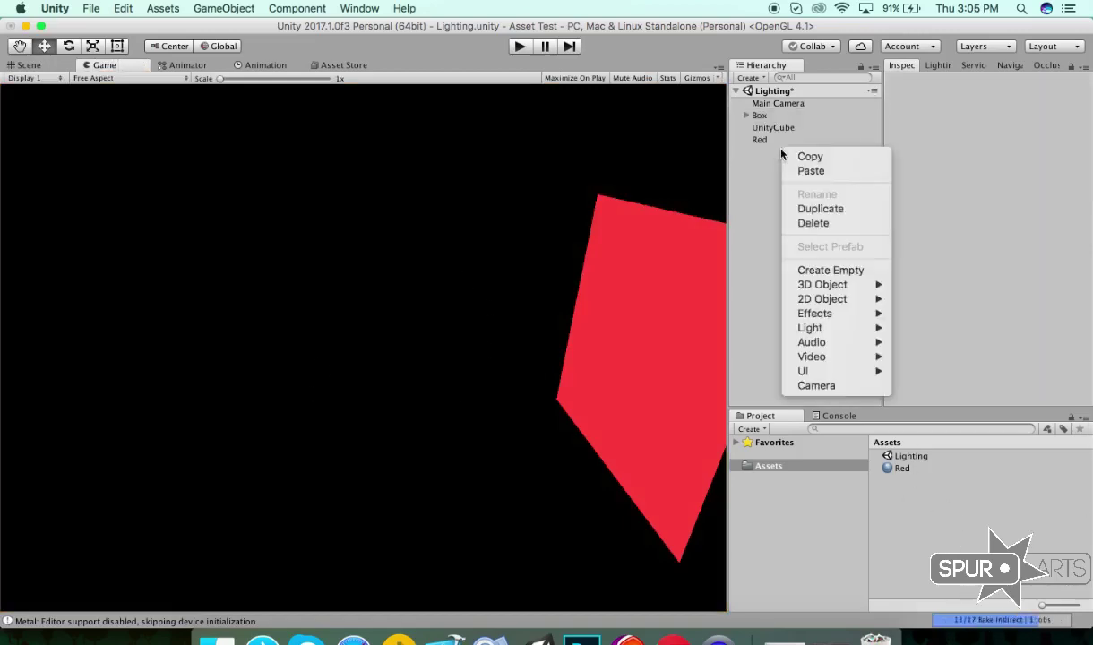
key(Escape)
click(760, 140)
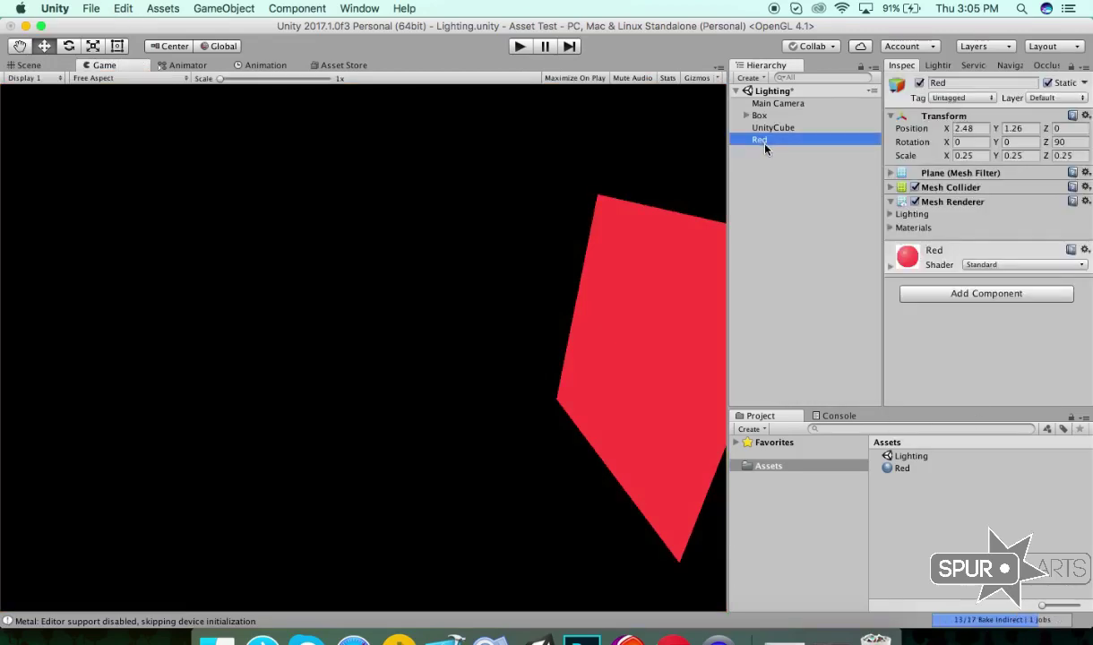
key(super+d)
key(Return)
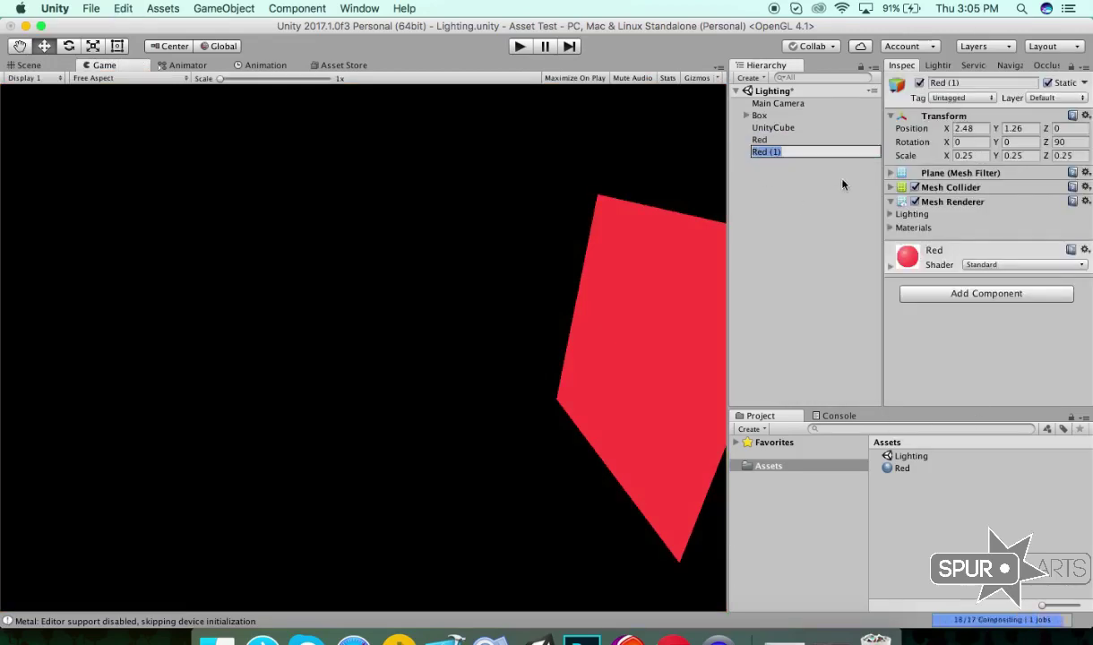
text(Blue)
key(Return)
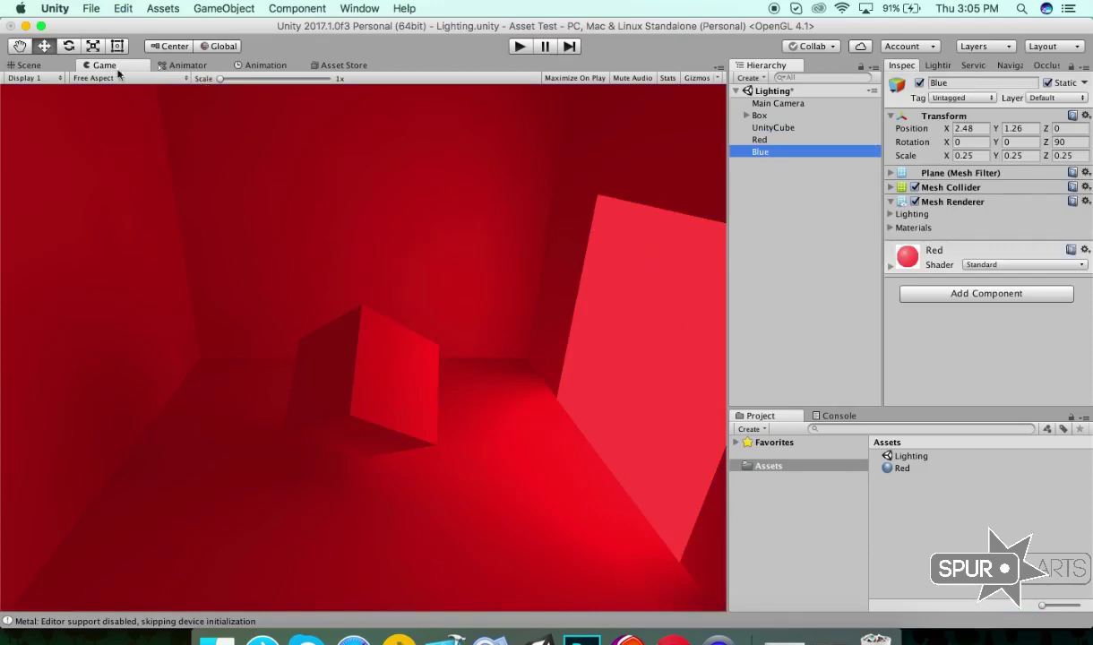
Step: Orbit the scene view toward the panel and cube, then select the Blue panel and Red material
click(66, 66)
scroll(296, 187, down, 5)
scroll(368, 268, down, 5)
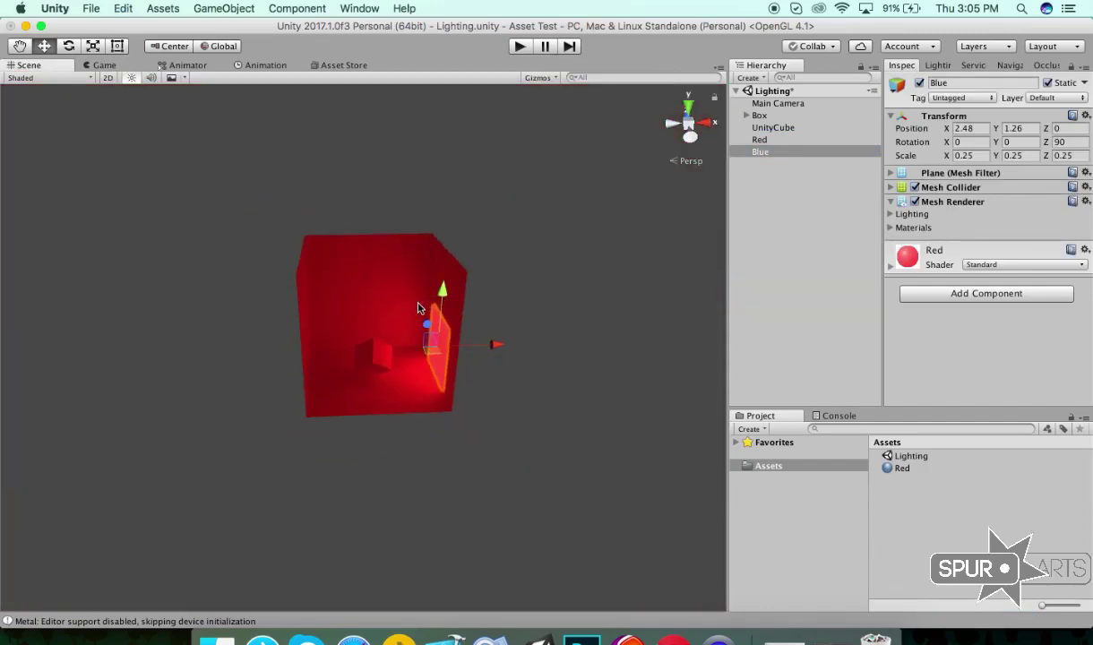
scroll(418, 308, up, 5)
scroll(506, 319, up, 3)
mouse_move(542, 310)
alt+mouse_down()
mouse_move(535, 315)
mouse_move(608, 341)
alt+mouse_up()
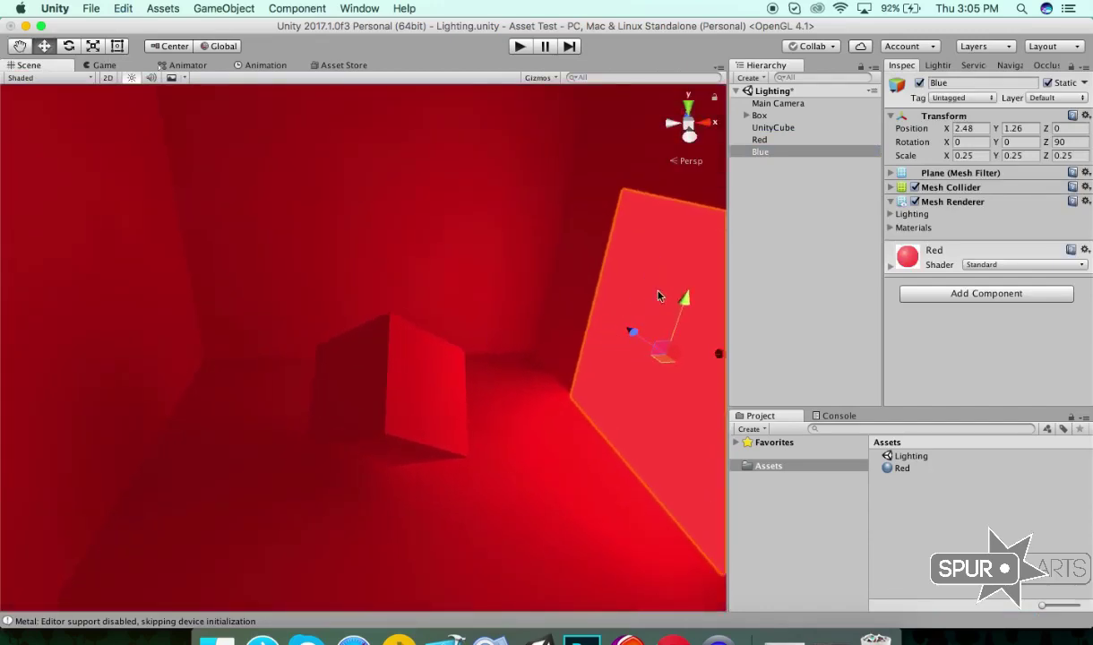
click(778, 153)
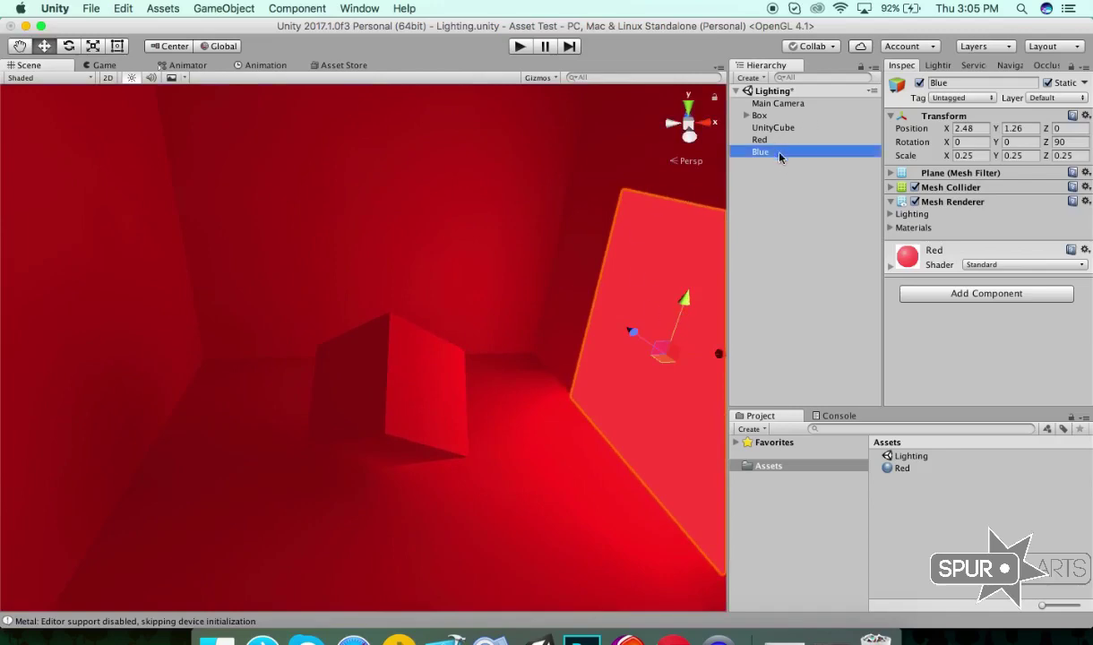
click(903, 467)
Step: Duplicate the Red material, rename it Blue, and assign it to the Blue panel
key(super+d)
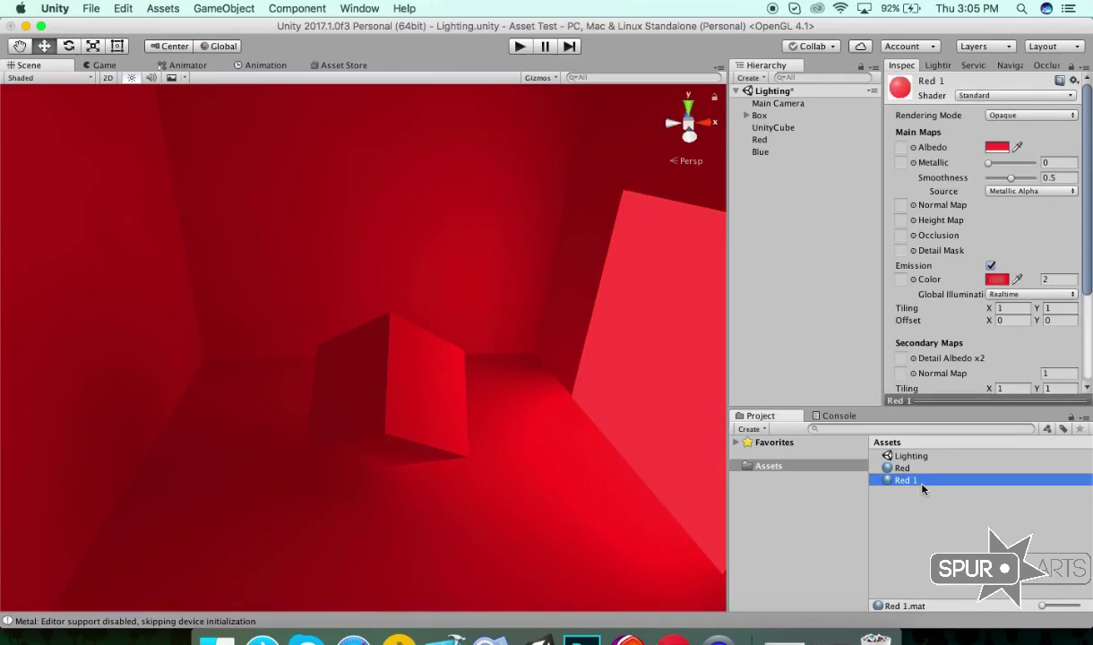
click(925, 486)
text(Blue)
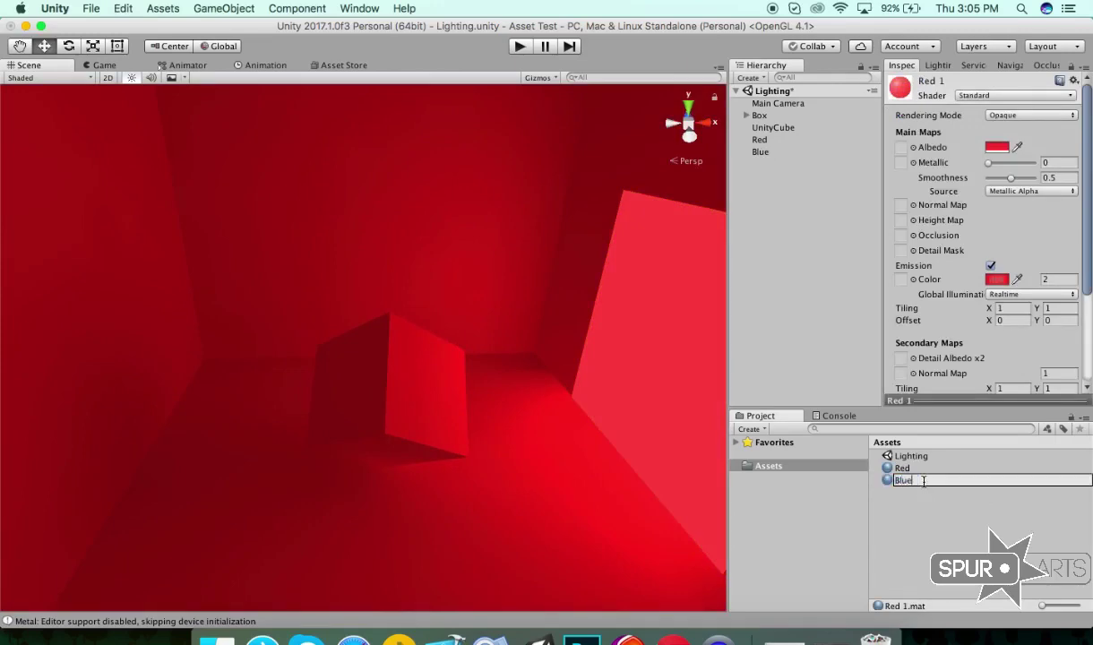
key(Return)
click(775, 154)
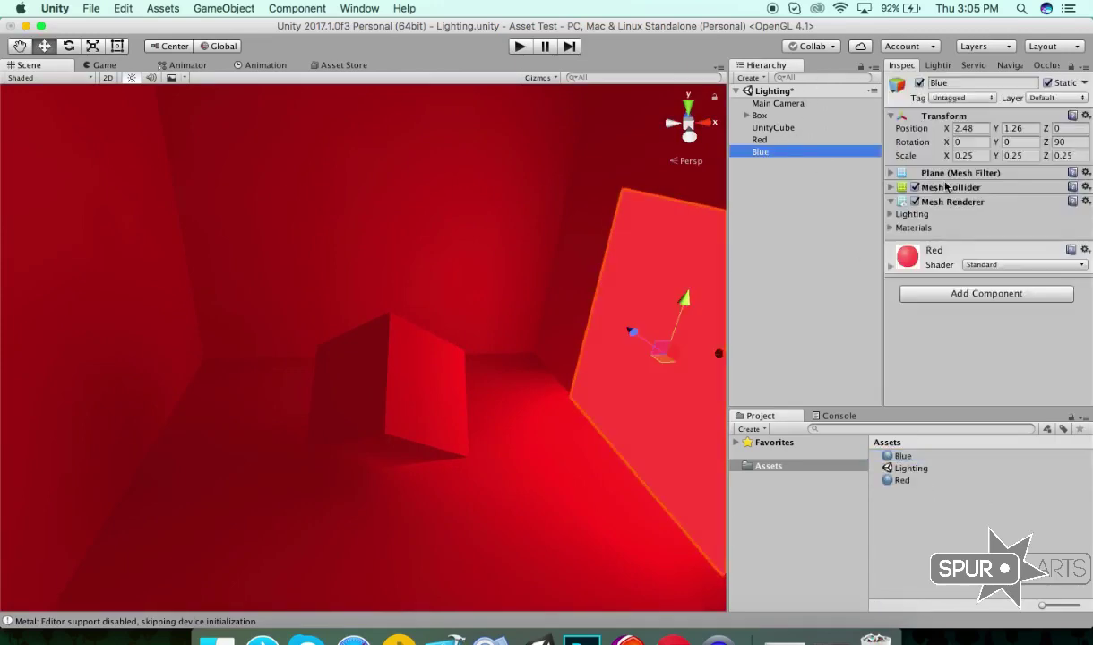
click(930, 502)
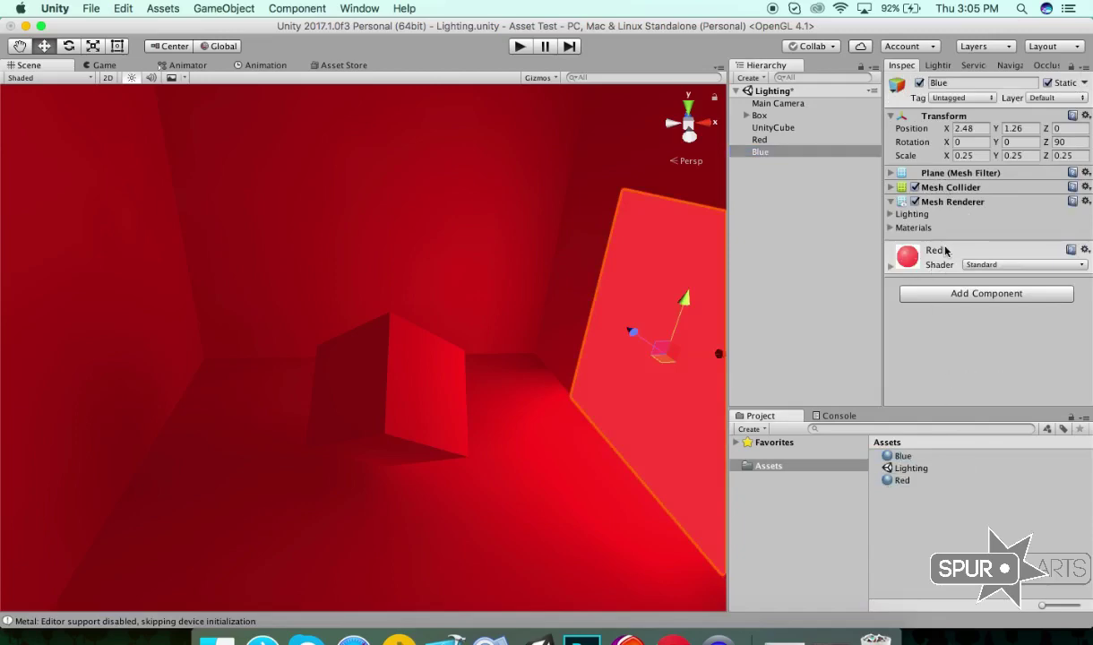
Step: Give the Blue material a blue albedo and shift its emission hue to cyan
click(902, 480)
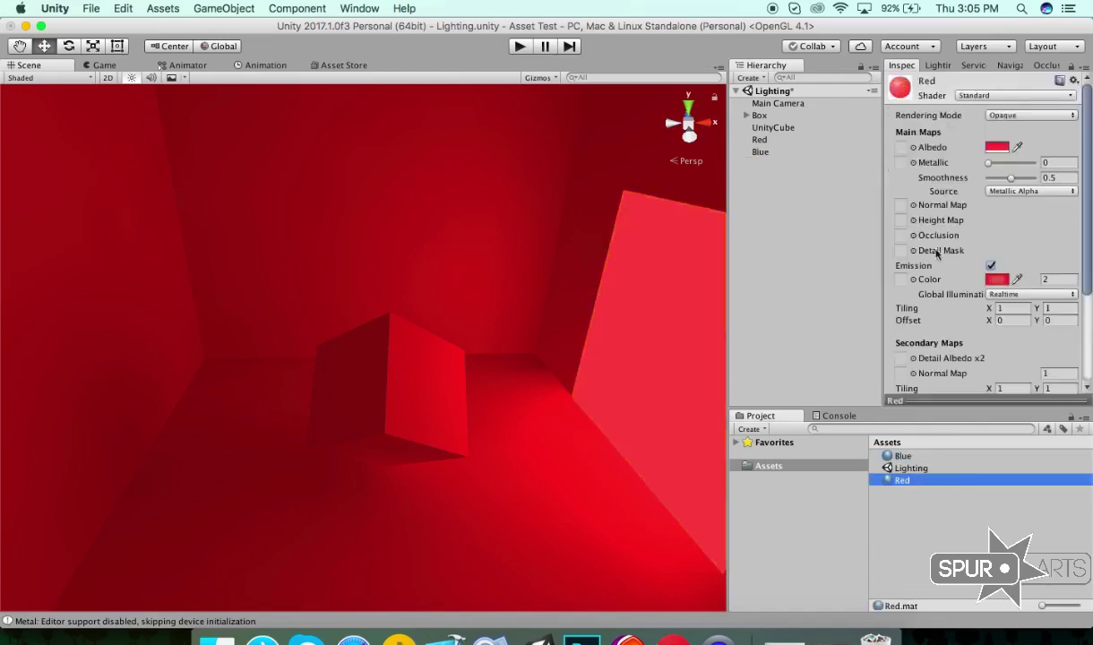
click(995, 147)
click(918, 199)
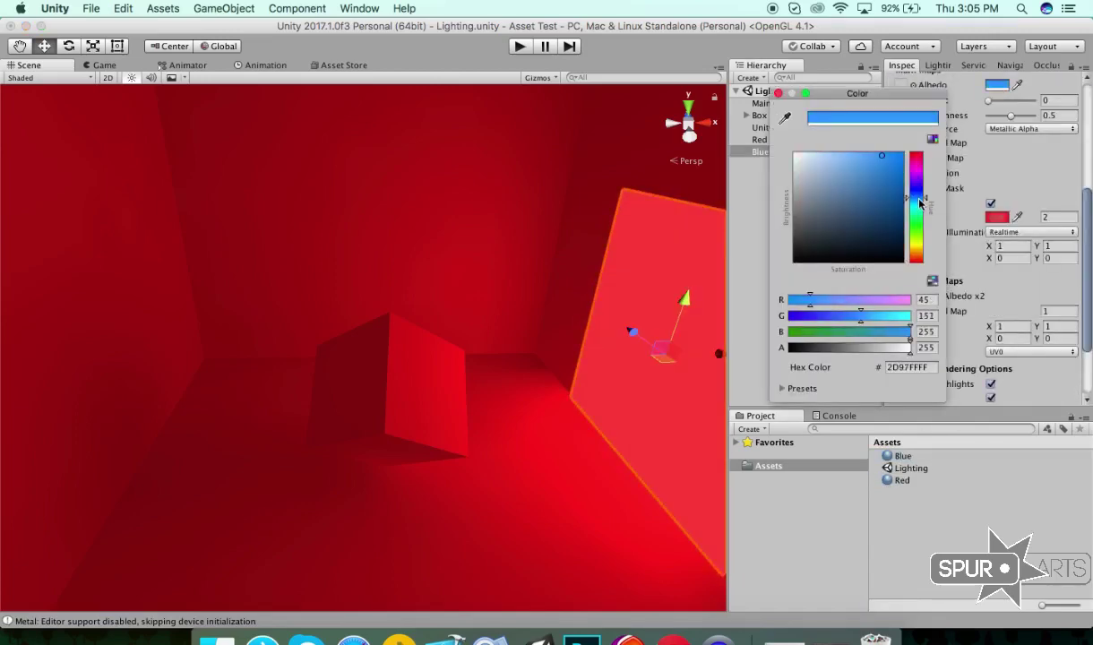
click(997, 217)
drag(918, 283, 919, 220)
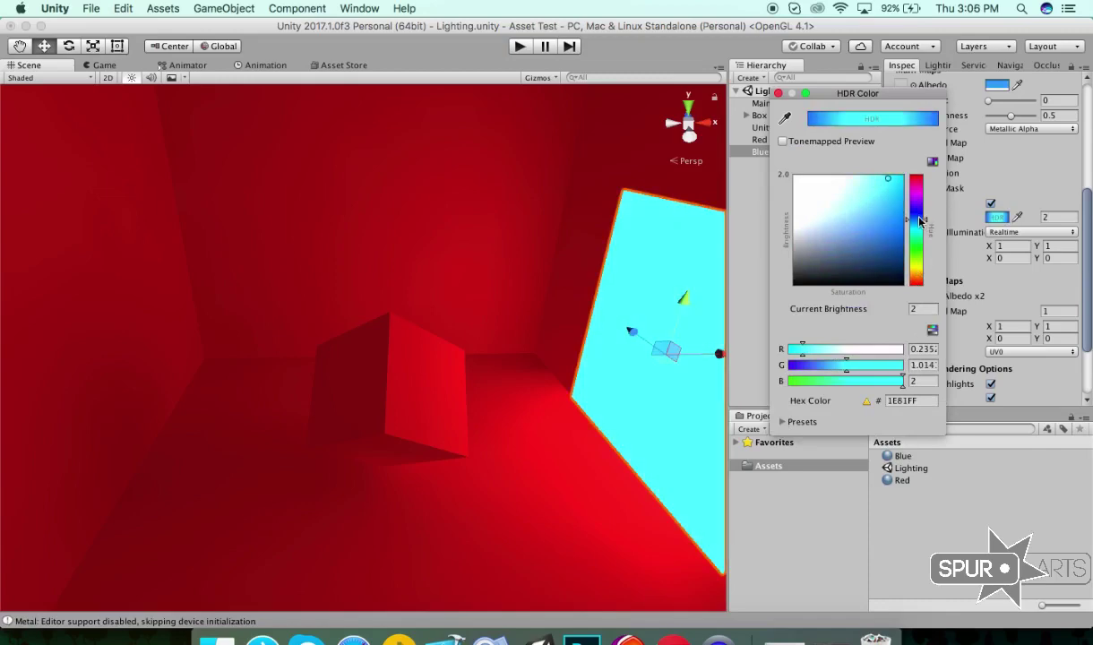
click(979, 163)
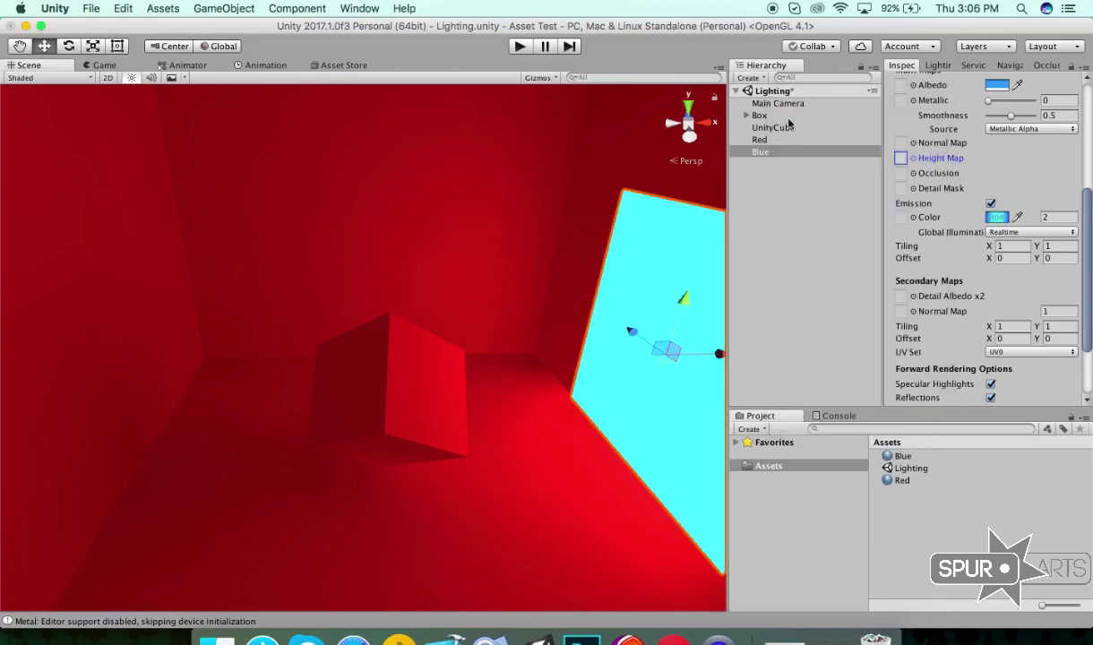
click(757, 151)
scroll(476, 200, down, 5)
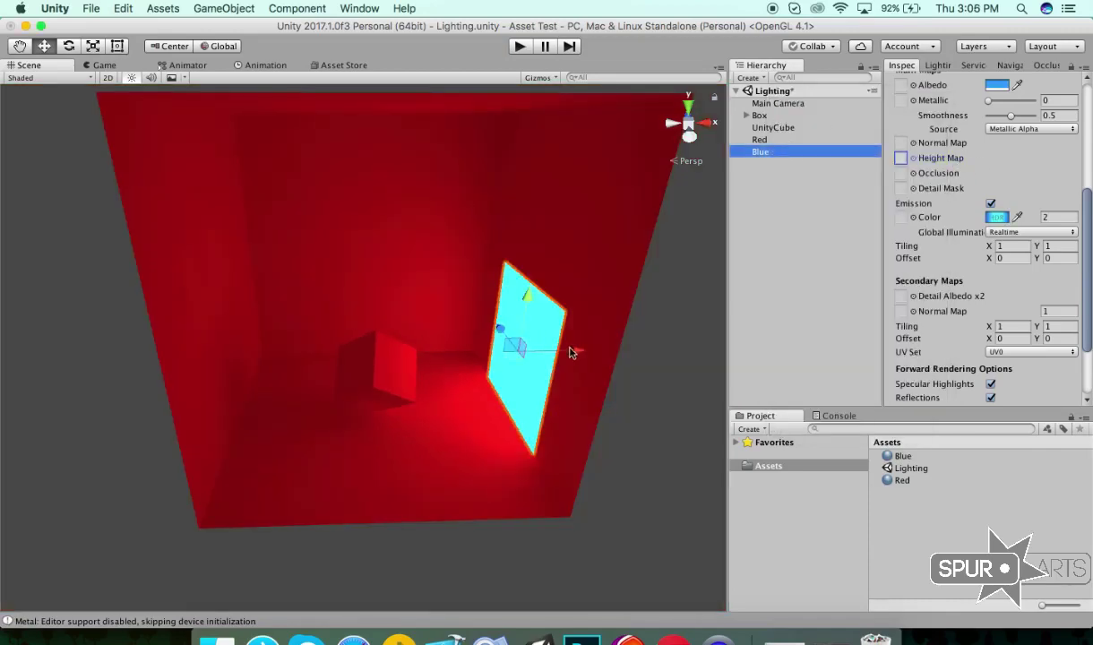
Step: Move the Blue panel to the left wall with Z rotation 270, then save the scene
drag(570, 352, 299, 356)
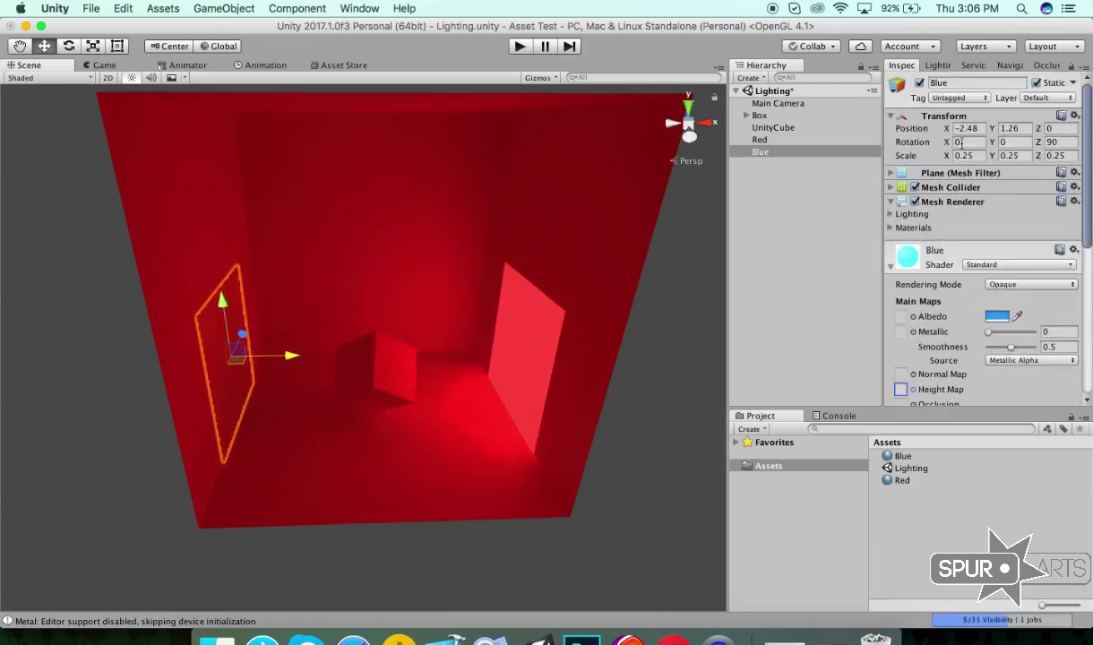
key(Tab)
key(Tab)
text(270)
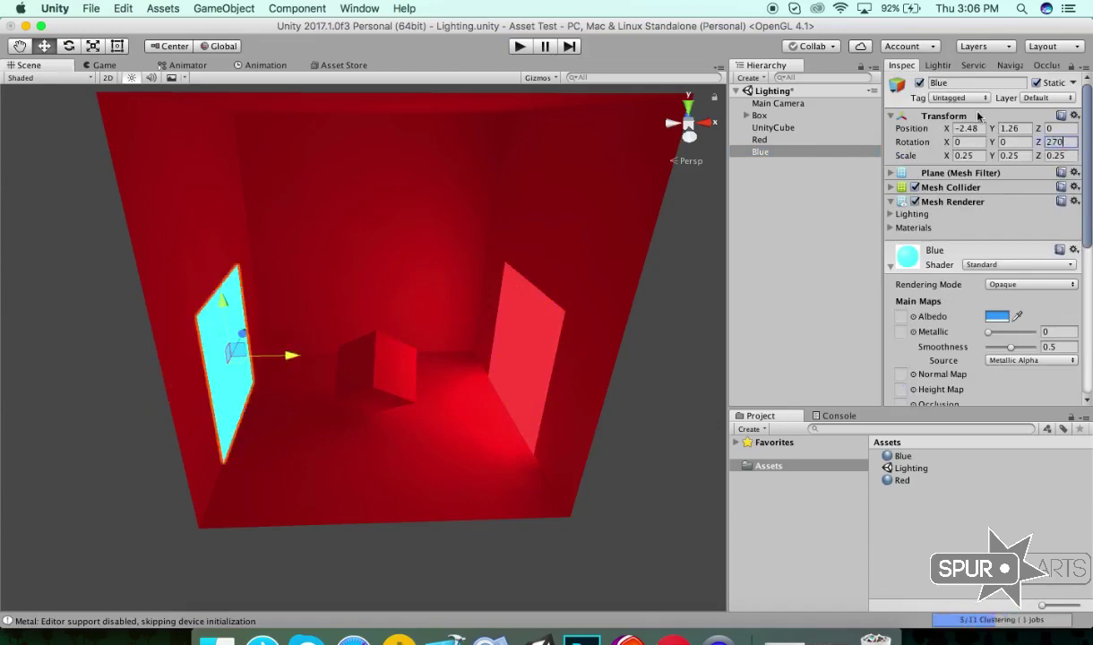
click(766, 152)
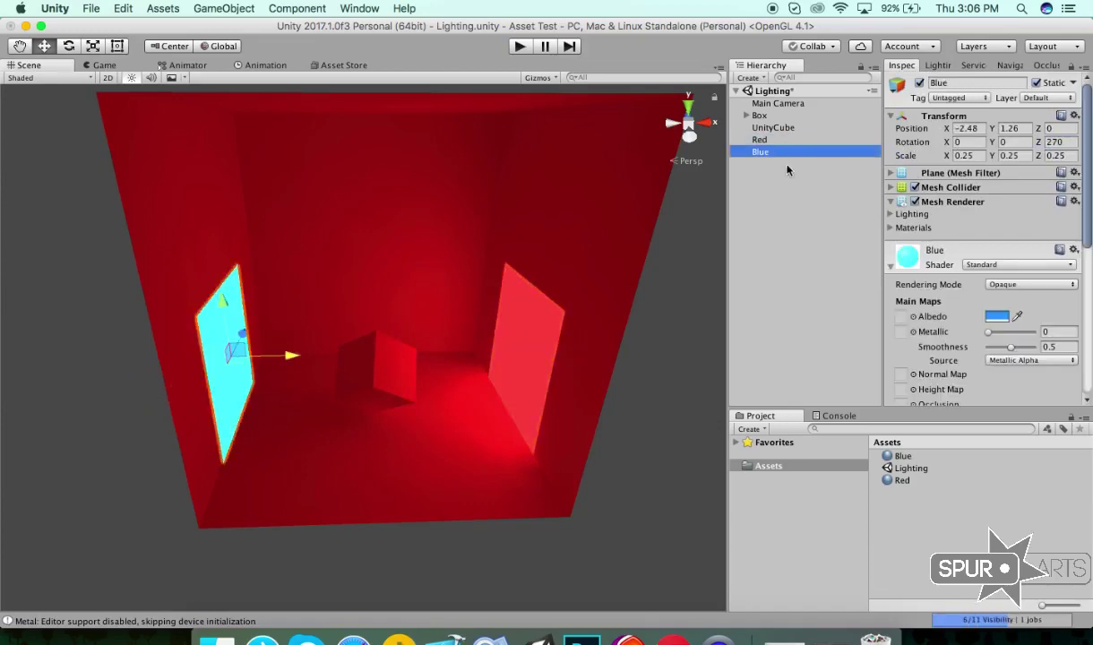
key(super+s)
click(937, 66)
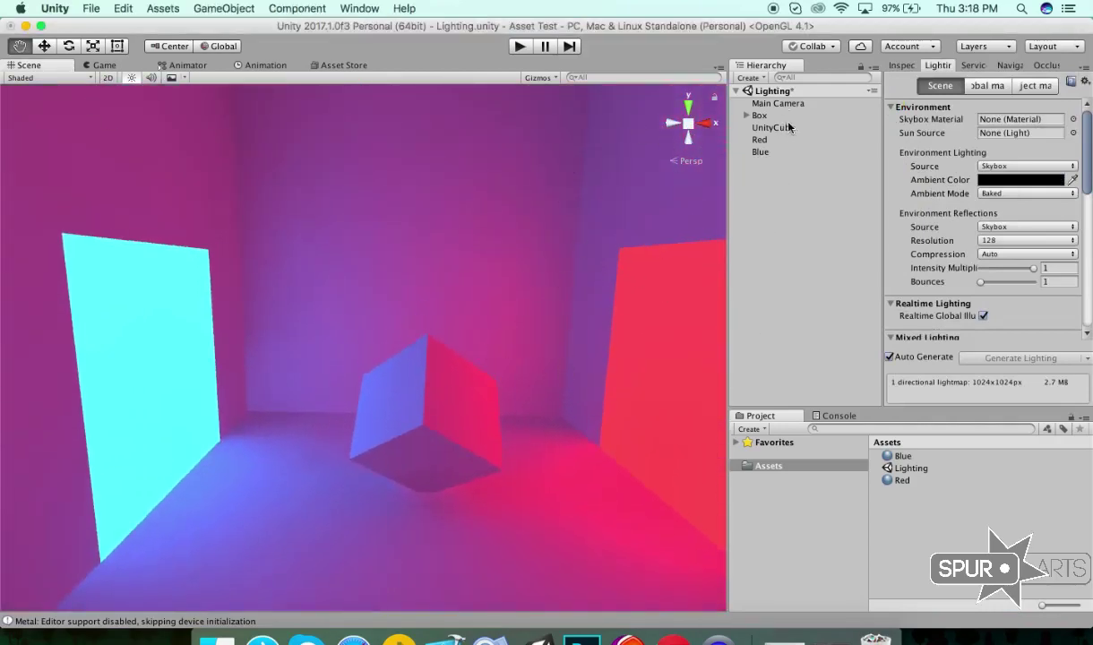
Step: Open Window > Lighting > Settings and scroll down to the Realtime Global Illumination option
click(942, 70)
scroll(932, 148, down, 5)
scroll(932, 148, up, 5)
scroll(1089, 180, down, 10)
scroll(1088, 139, up, 10)
click(360, 8)
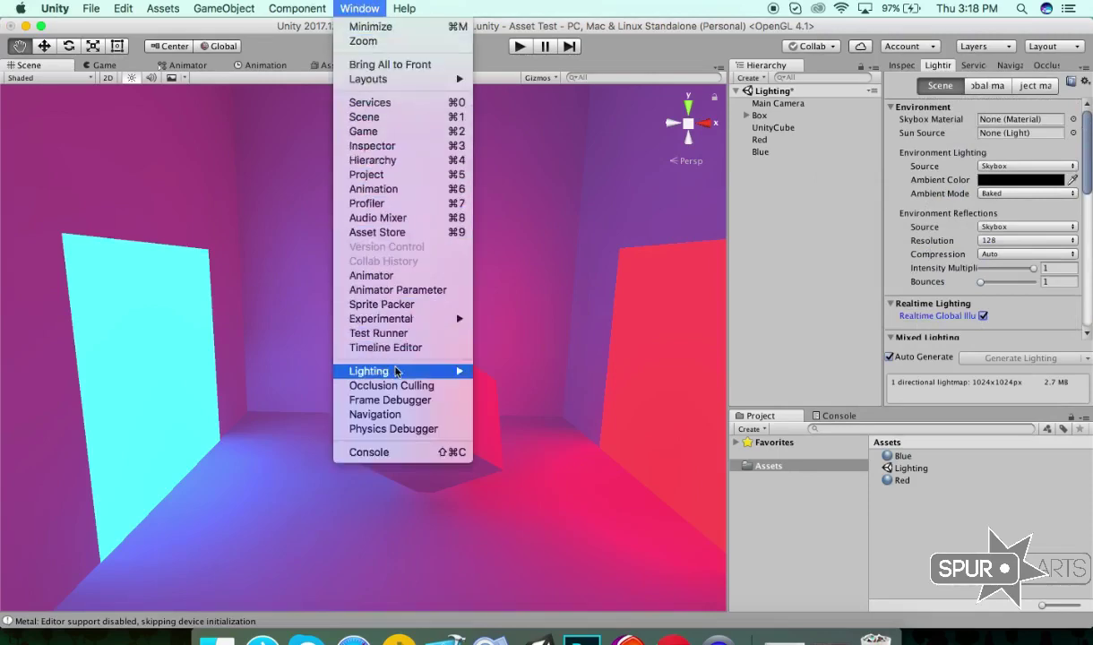
mouse_move(378, 369)
click(510, 372)
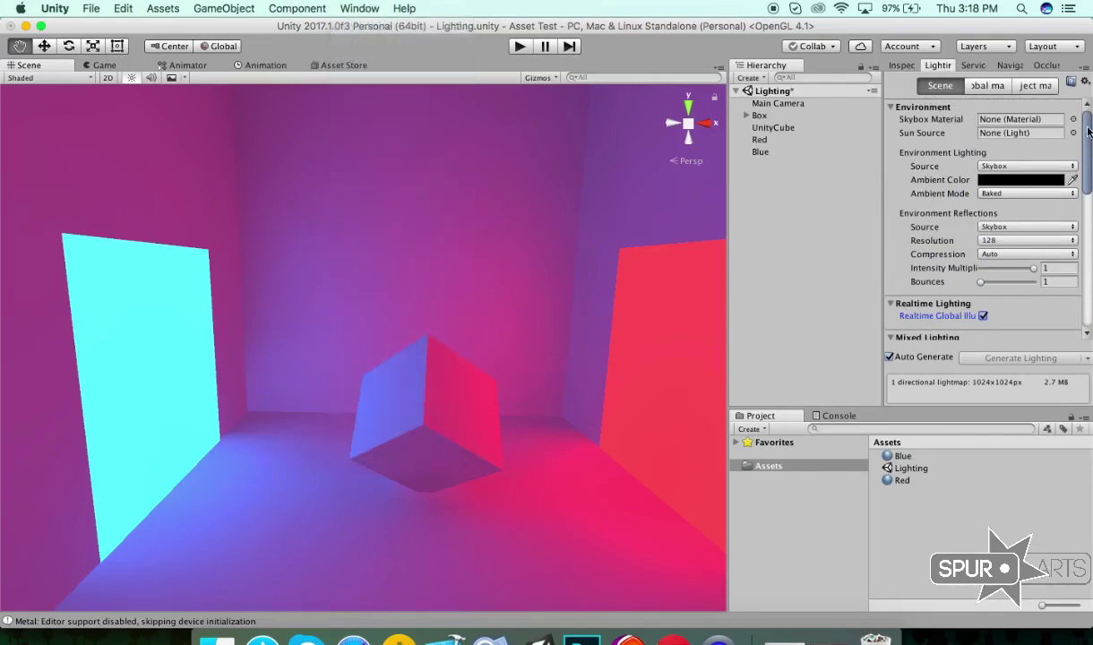
scroll(967, 216, down, 3)
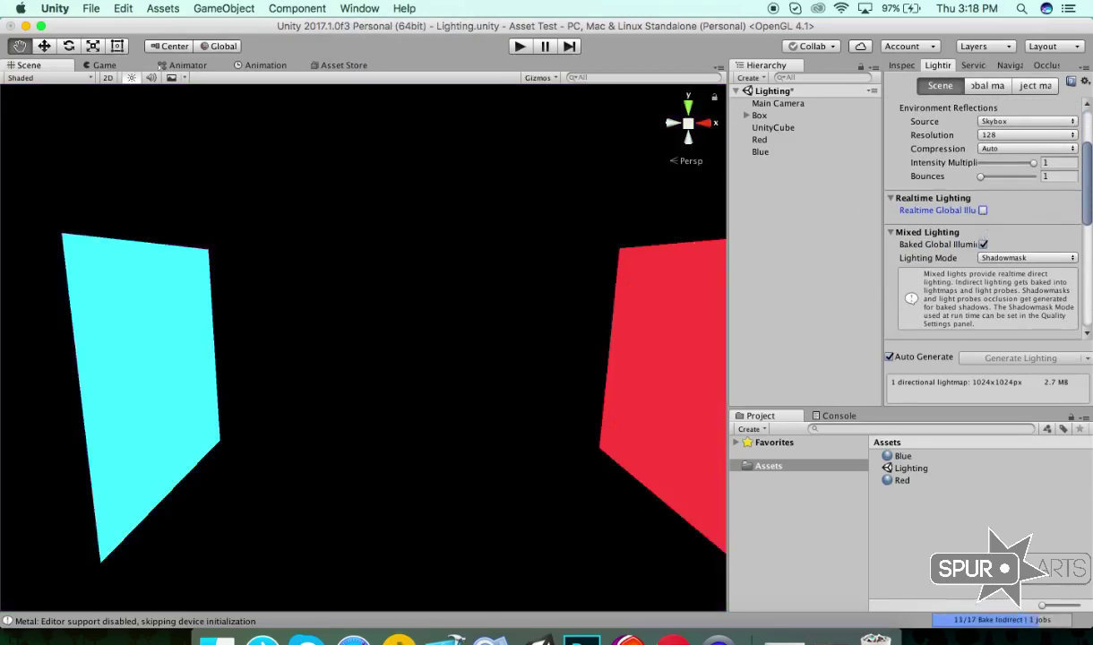
scroll(1087, 184, down, 3)
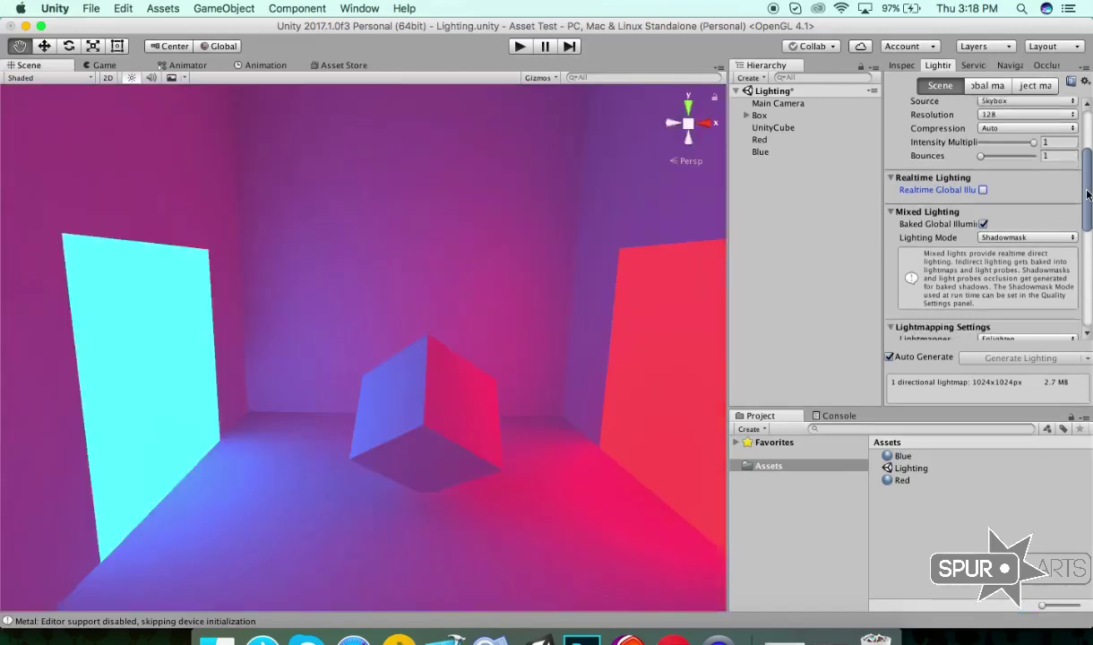
Step: Set Emission Global Illumination to Baked on both the Blue and Red materials
click(778, 140)
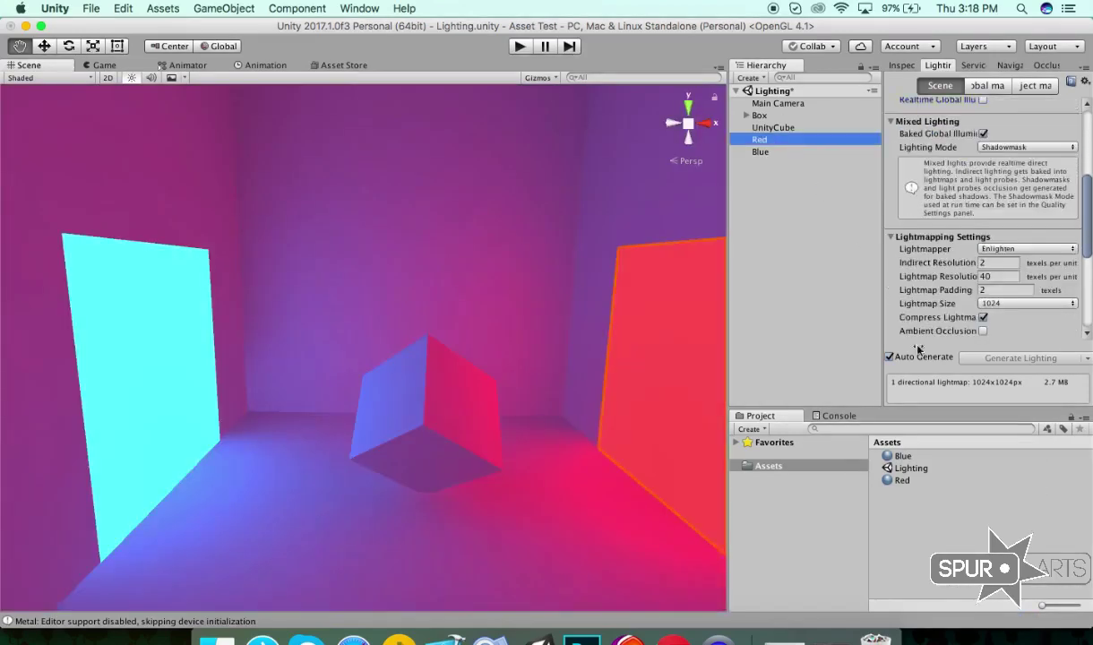
click(923, 457)
super+click(903, 481)
click(902, 66)
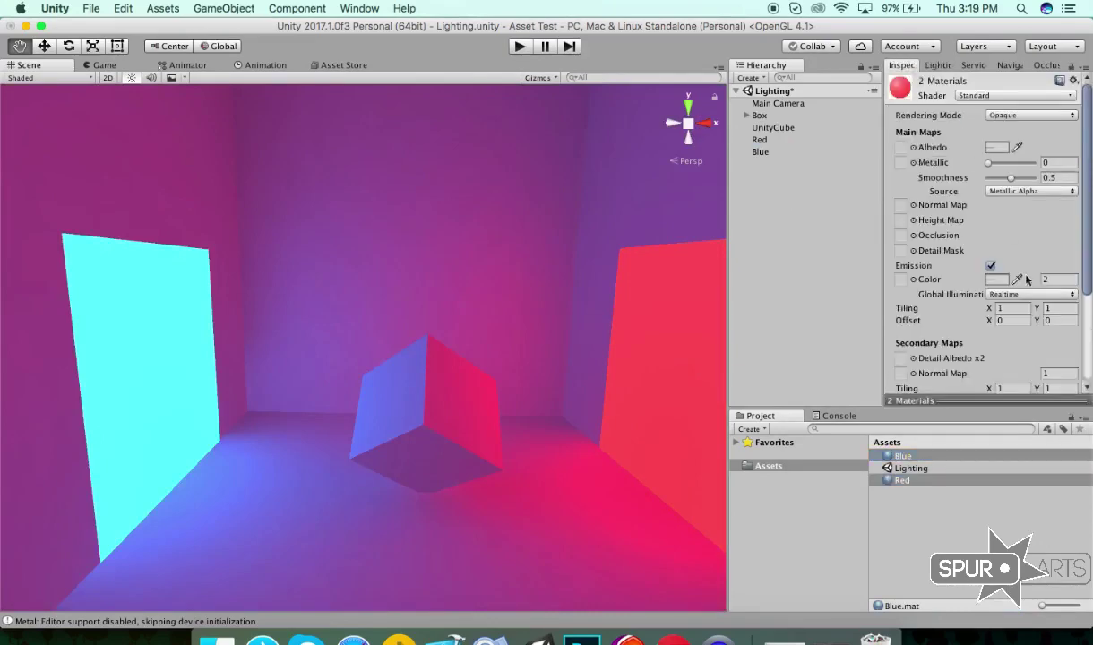
scroll(1012, 233, down, 5)
click(1016, 233)
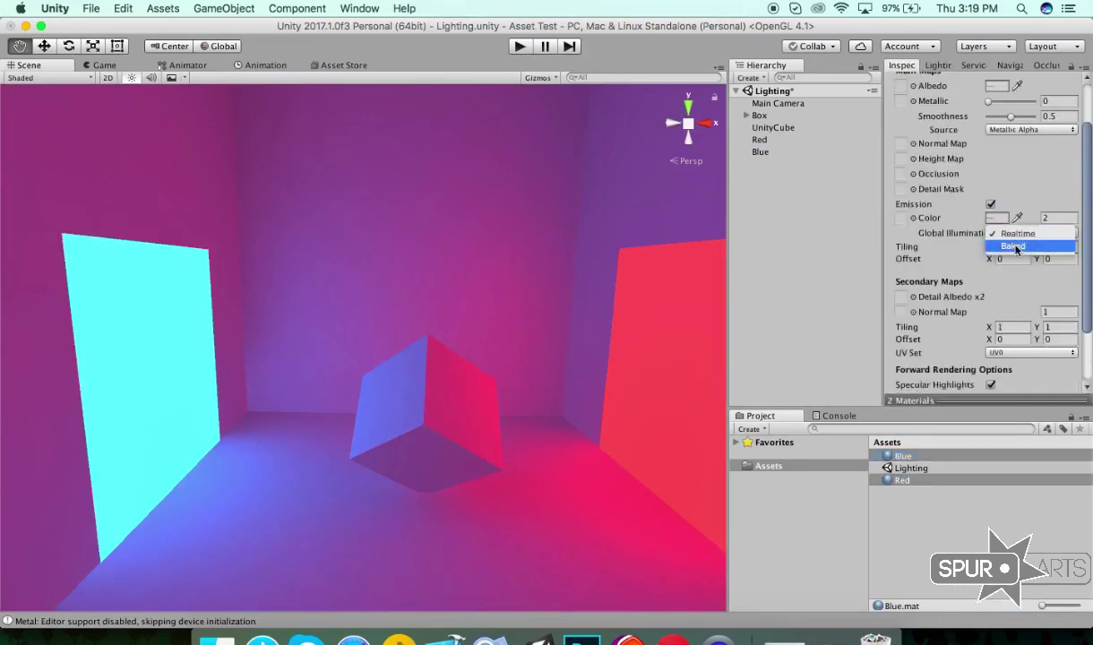
click(1008, 240)
Step: Set the Lightmapper to Progressive (Preview) in the Lighting settings
click(938, 65)
drag(1090, 213, 1091, 237)
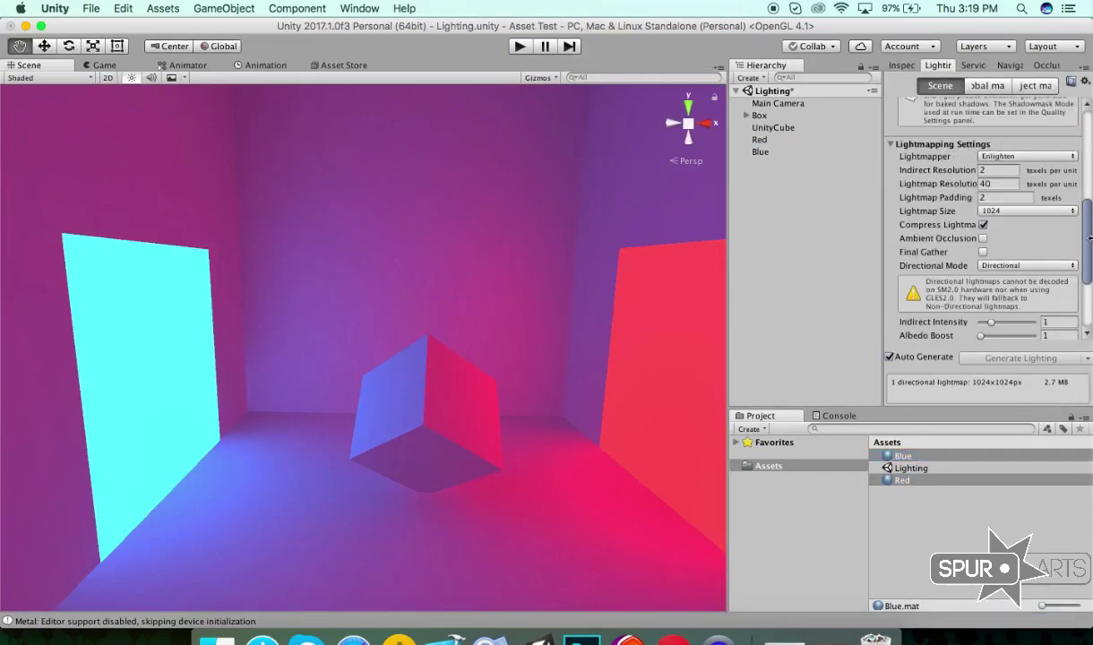
click(1026, 157)
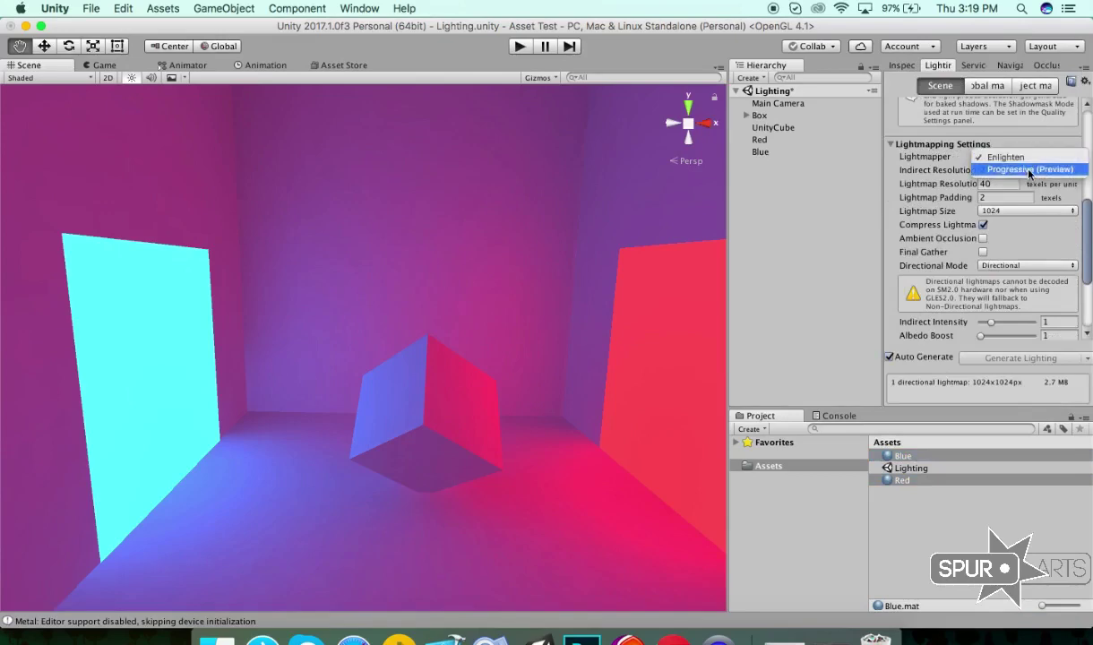
click(1028, 172)
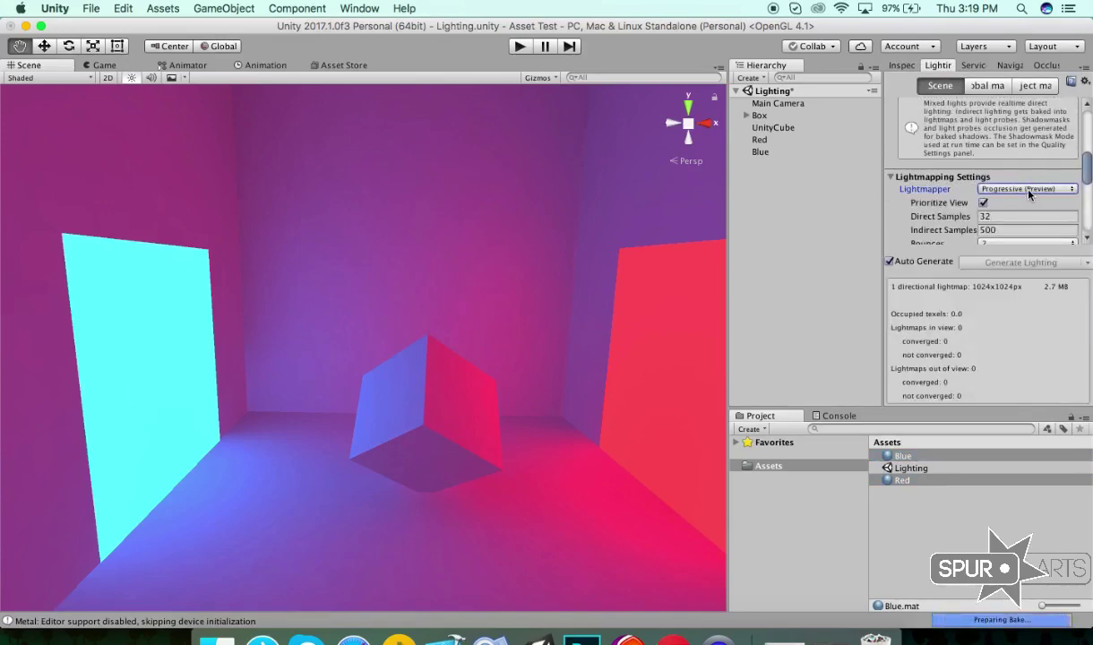
click(1027, 190)
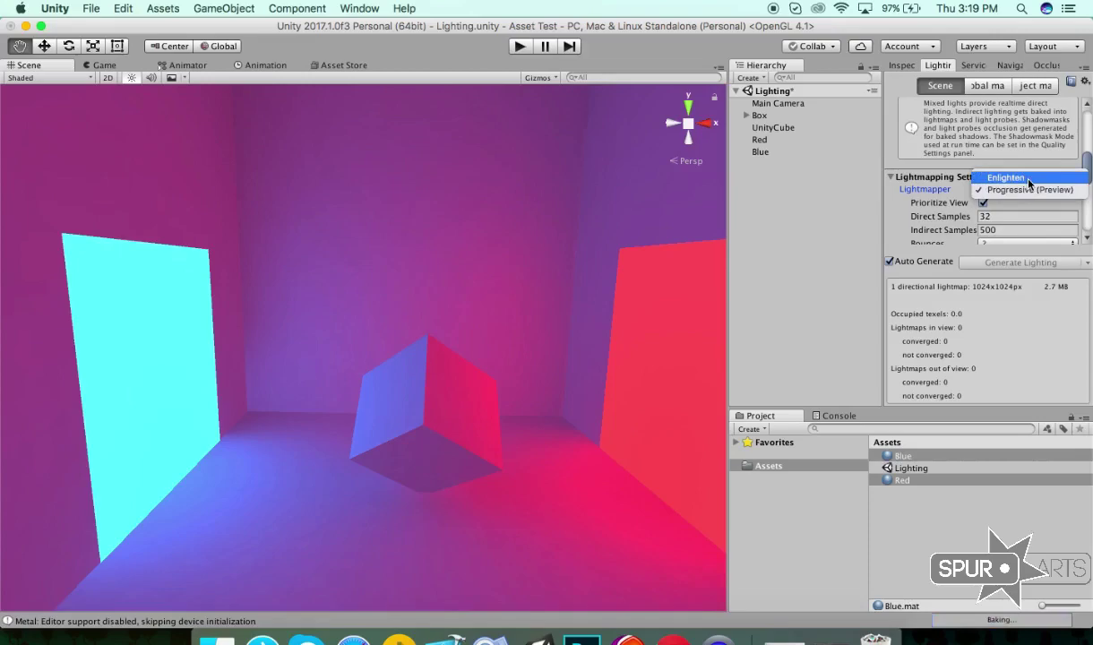
click(996, 190)
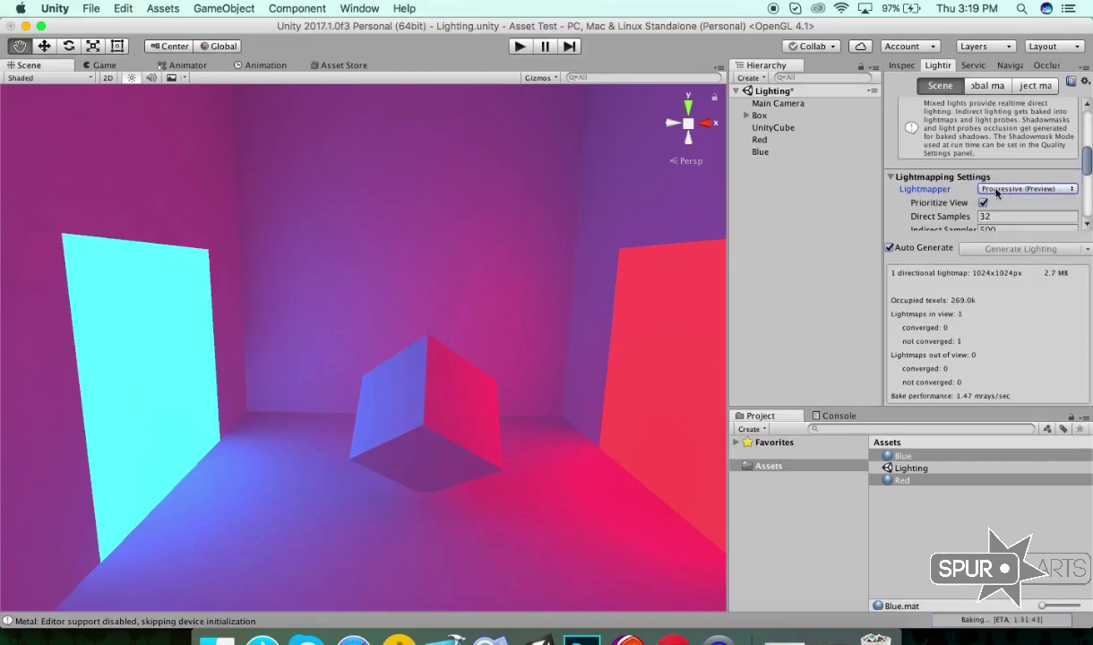
drag(1088, 159, 1088, 166)
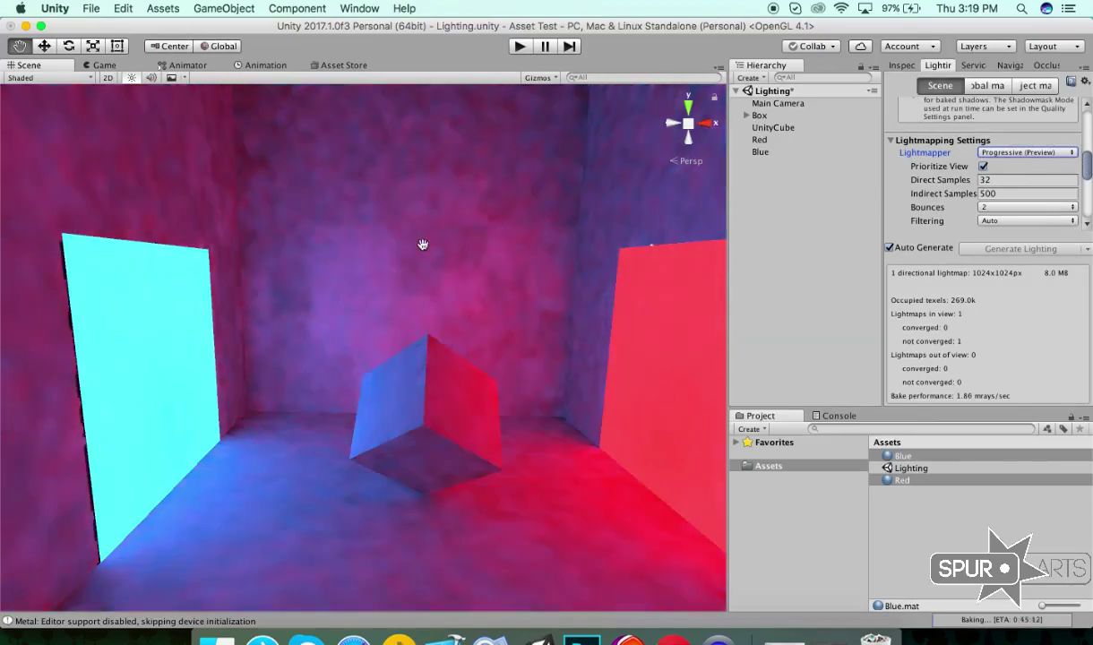
click(986, 156)
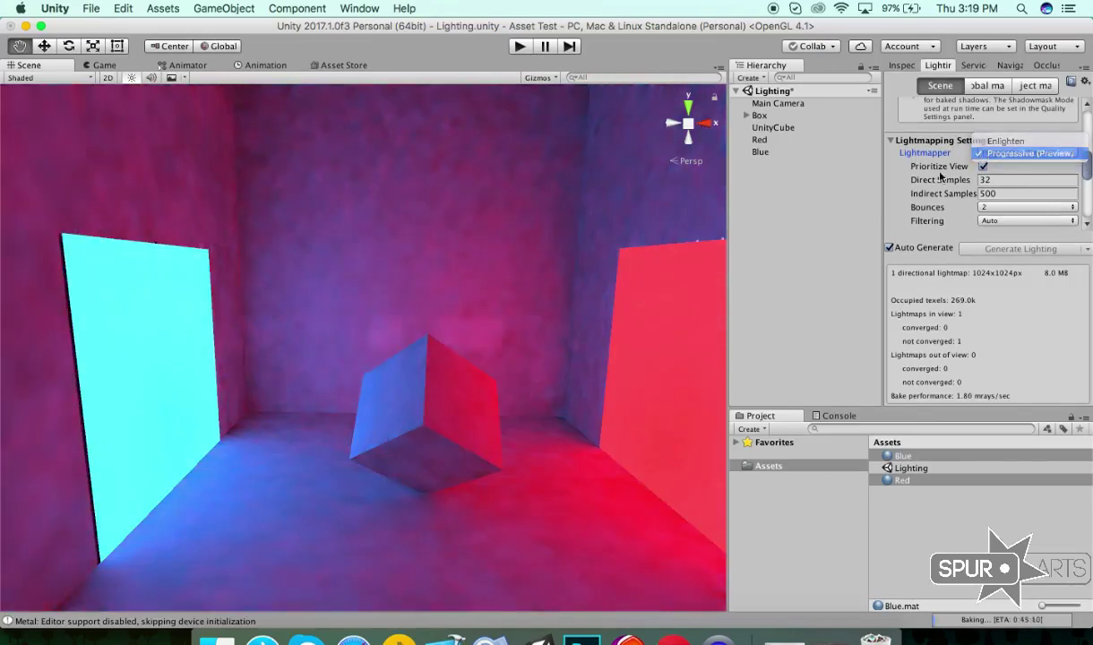
click(943, 172)
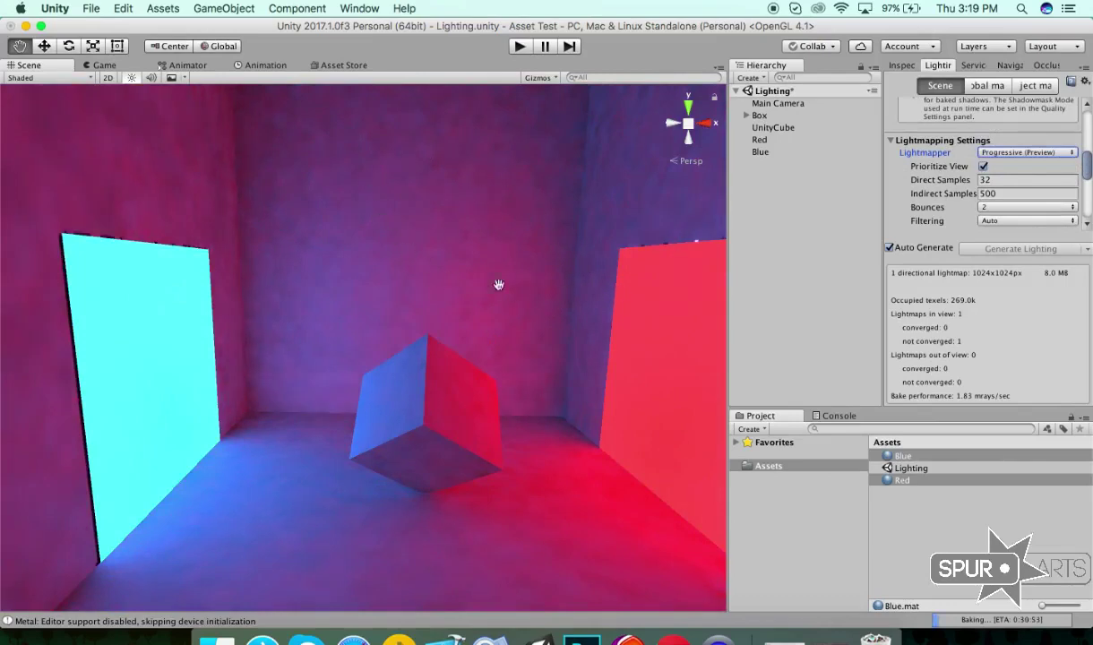
Step: Confirm 32 direct and 500 indirect samples and keep 2 bounces while the bake runs
click(996, 181)
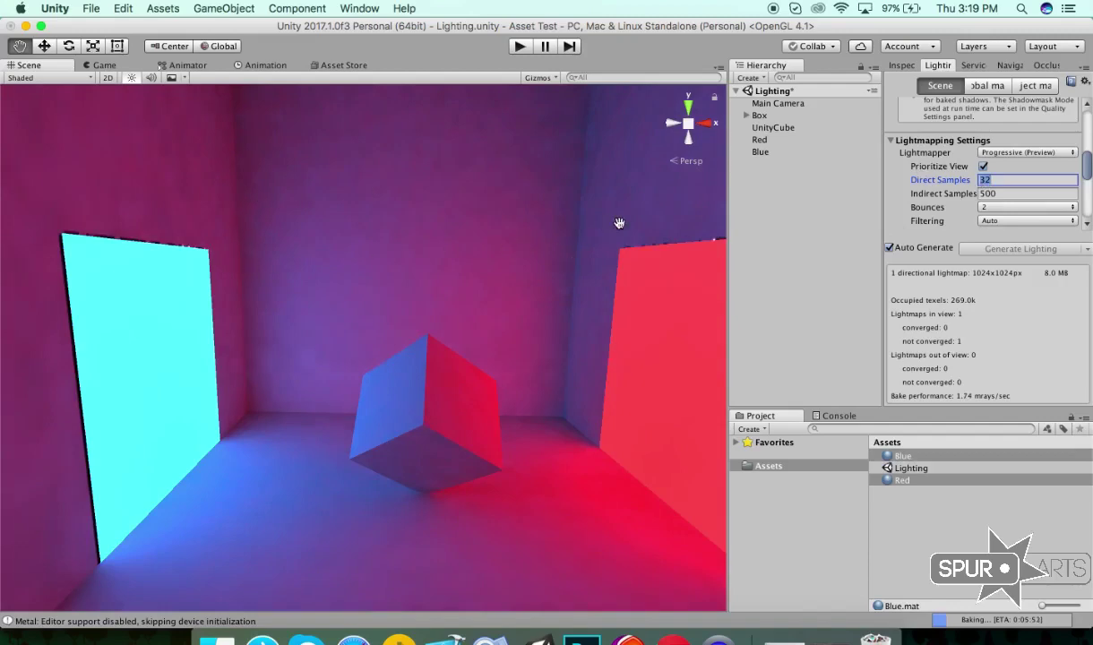
click(1005, 194)
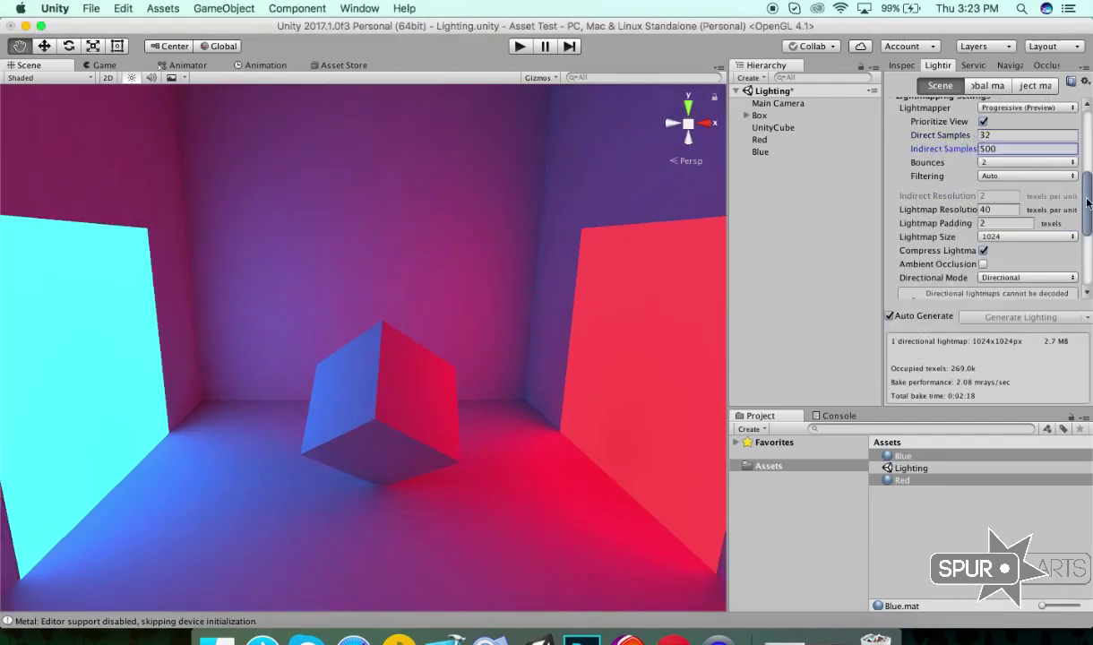
scroll(1040, 189, up, 1)
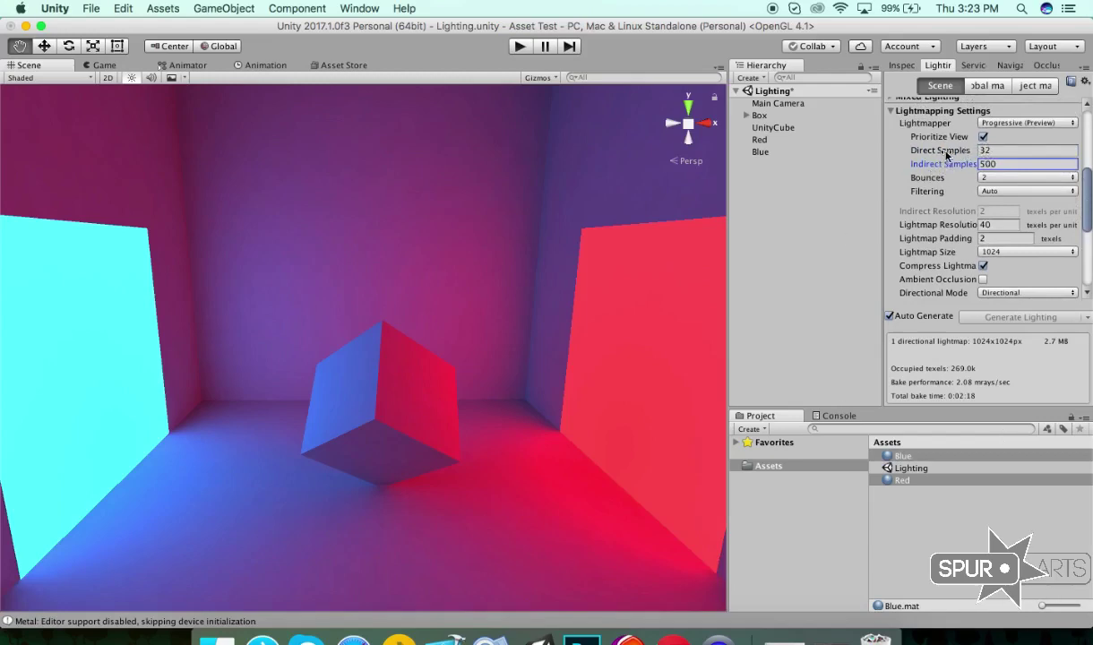
scroll(1037, 191, down, 1)
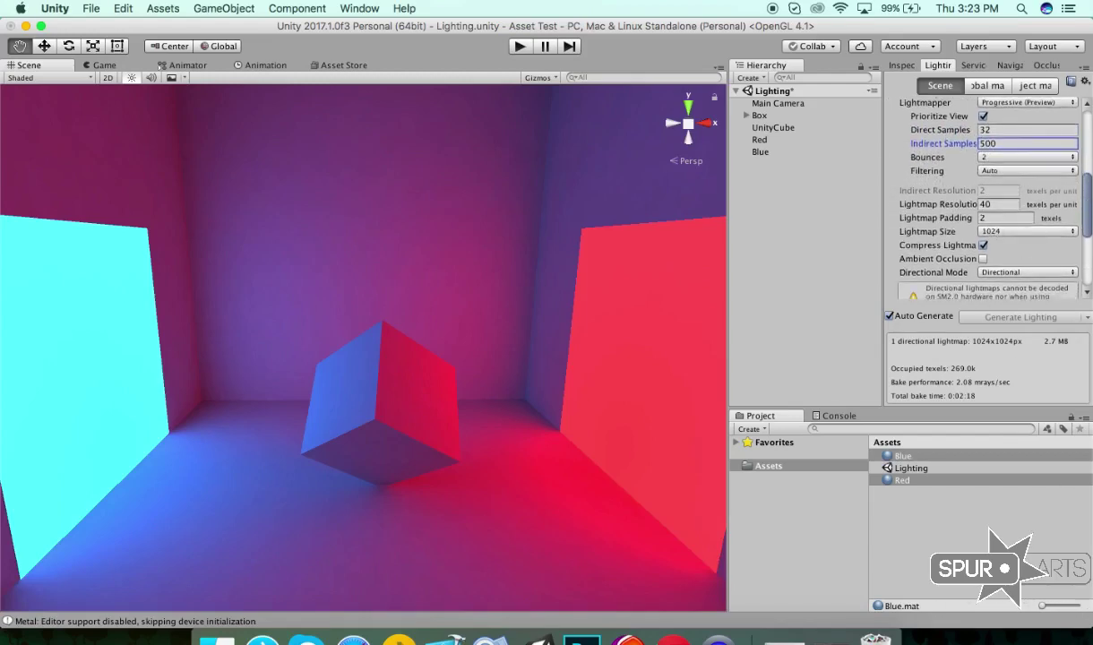
scroll(983, 175, up, 2)
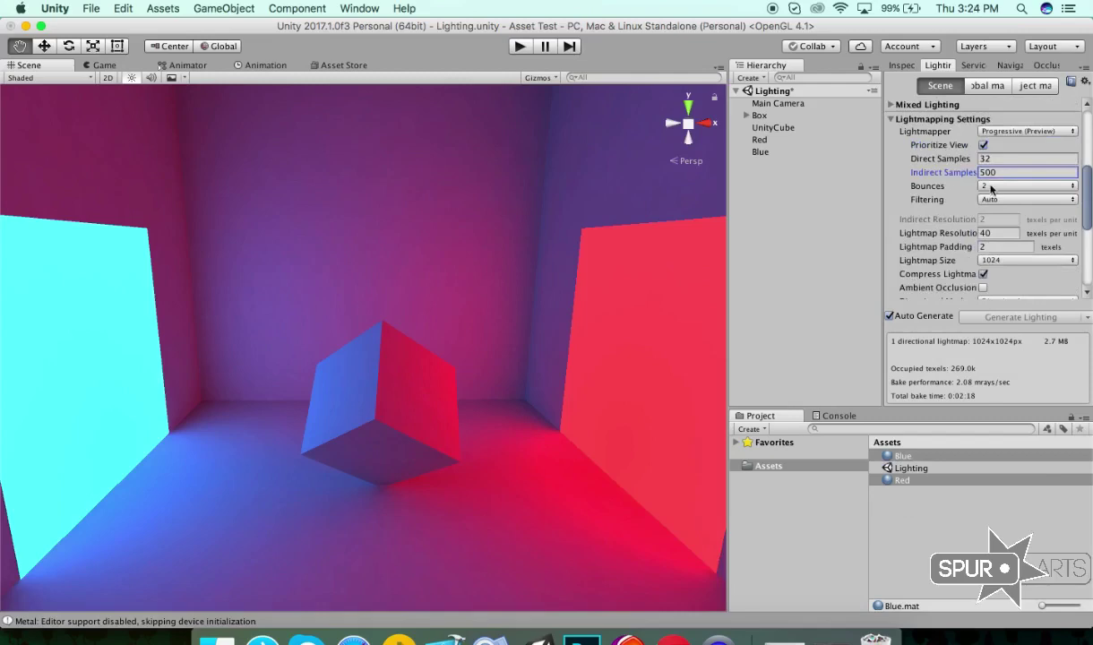
click(995, 185)
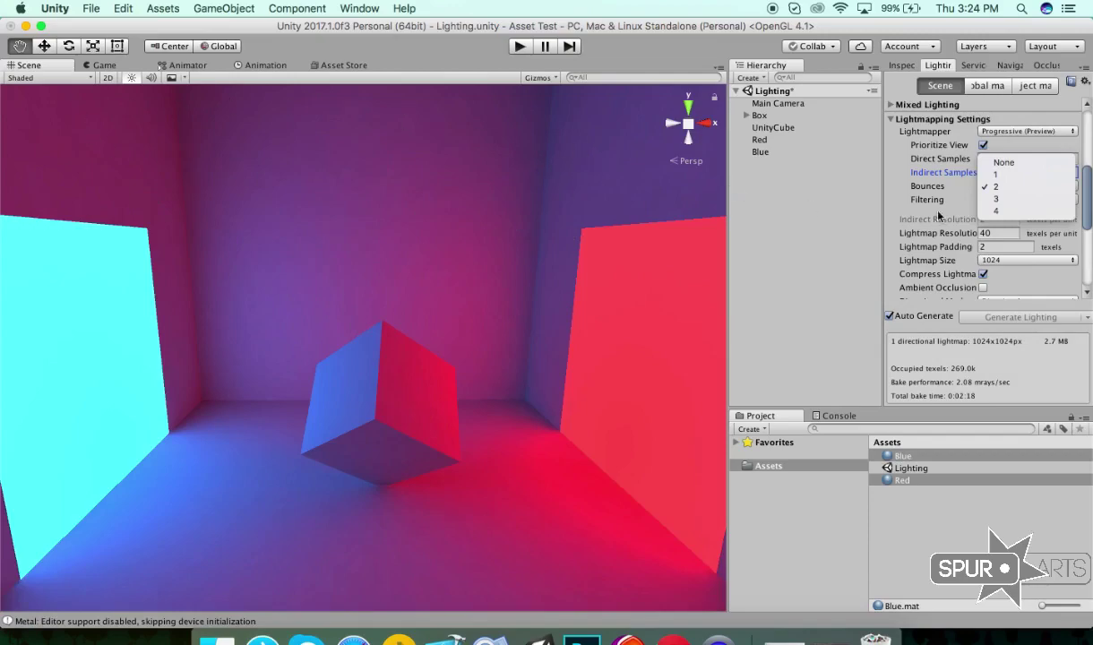
click(938, 187)
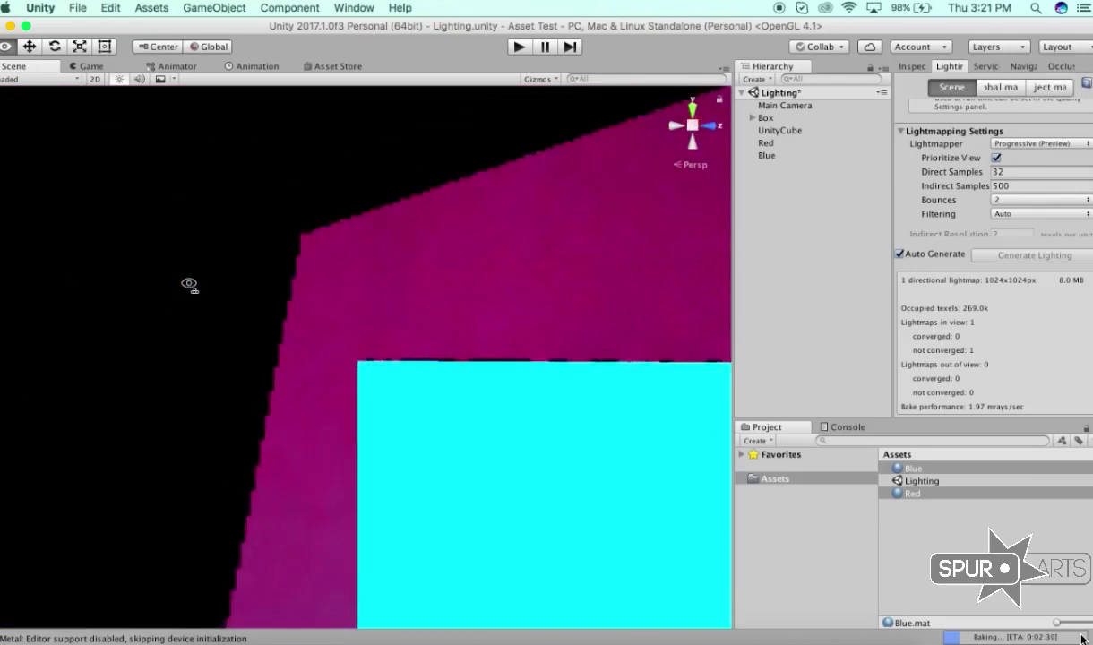
mouse_move(189, 285)
right_down()
mouse_move(459, 545)
mouse_move(58, 360)
mouse_move(205, 336)
right_up()
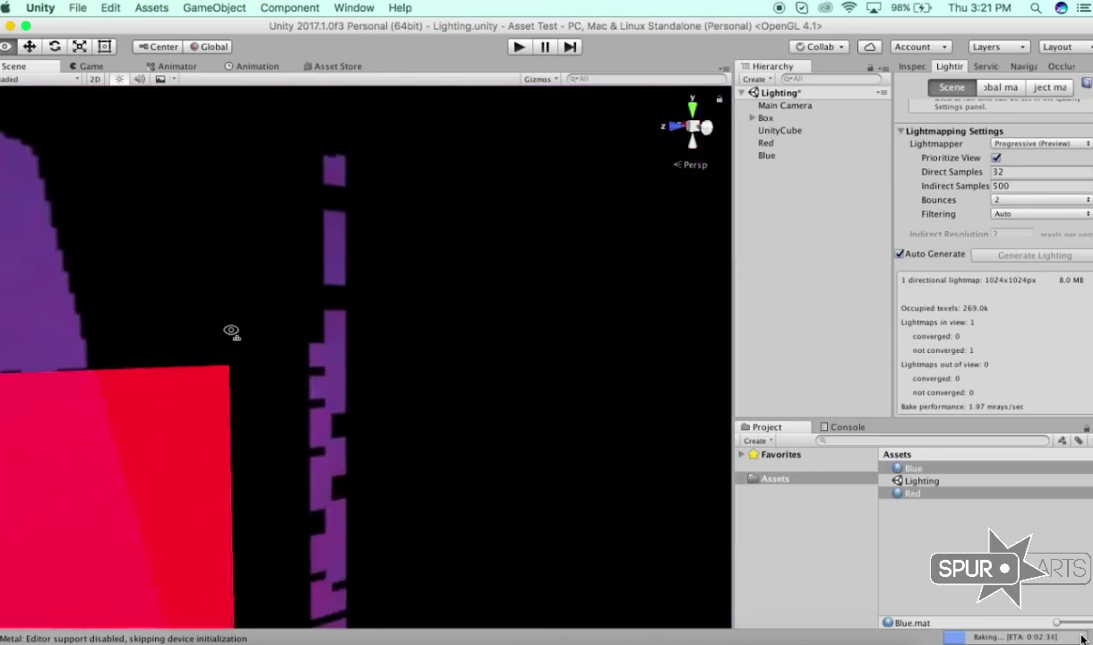
Step: Orbit and scroll the Scene view to inspect the room's walls as the bake completes
mouse_move(205, 336)
right_down()
mouse_move(339, 302)
mouse_move(485, 298)
mouse_move(492, 287)
right_up()
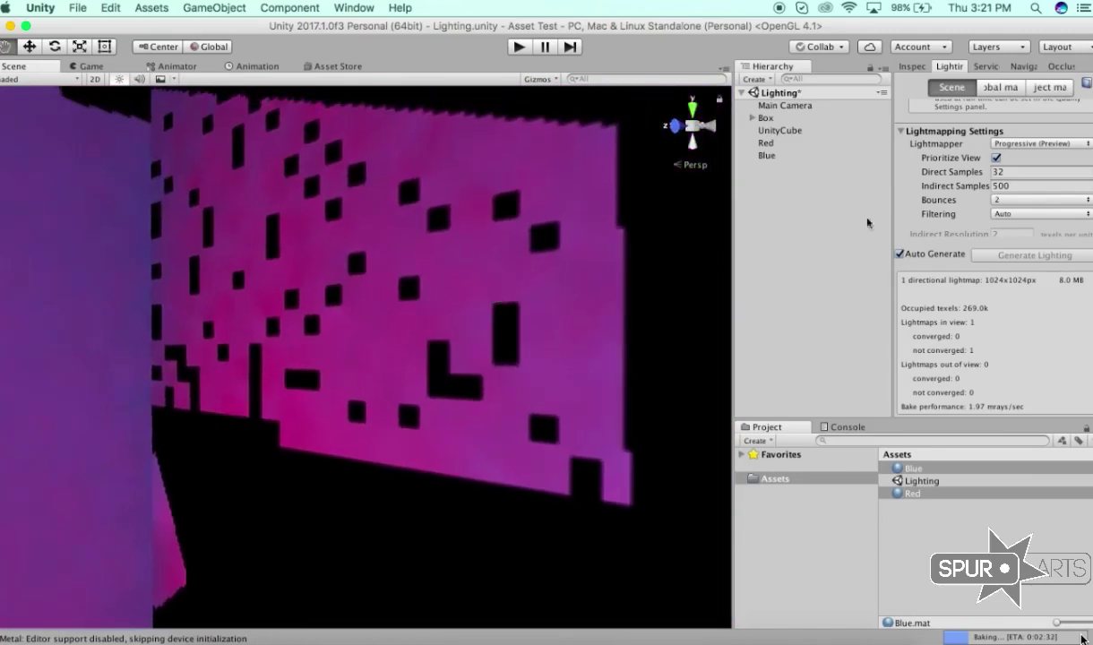
scroll(990, 215, down, 2)
scroll(986, 179, down, 3)
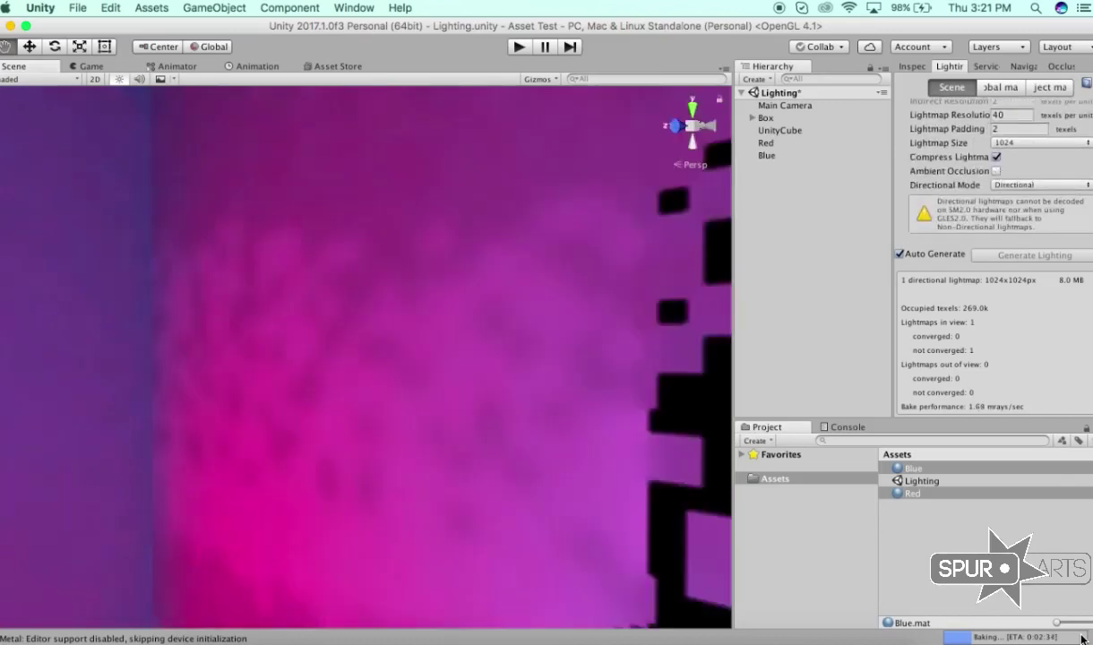
scroll(991, 179, down, 1)
scroll(991, 179, down, 1)
scroll(990, 179, down, 1)
scroll(990, 180, down, 1)
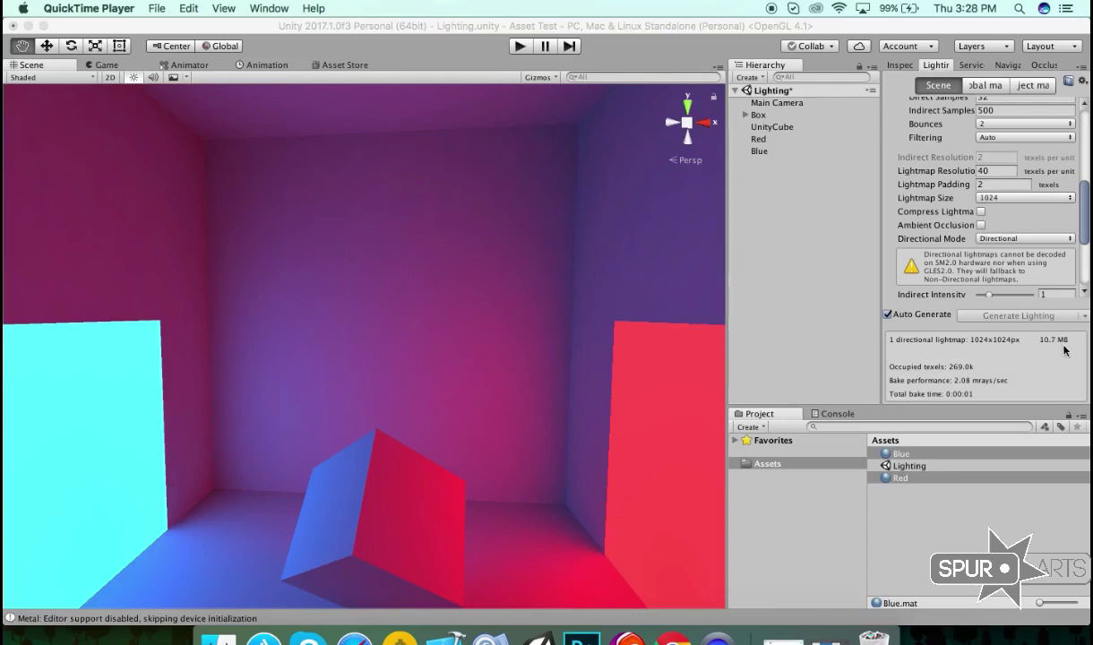
Step: Re-enable lightmap compression and set Lightmap Resolution to 100, then to 10 texels per unit
click(981, 212)
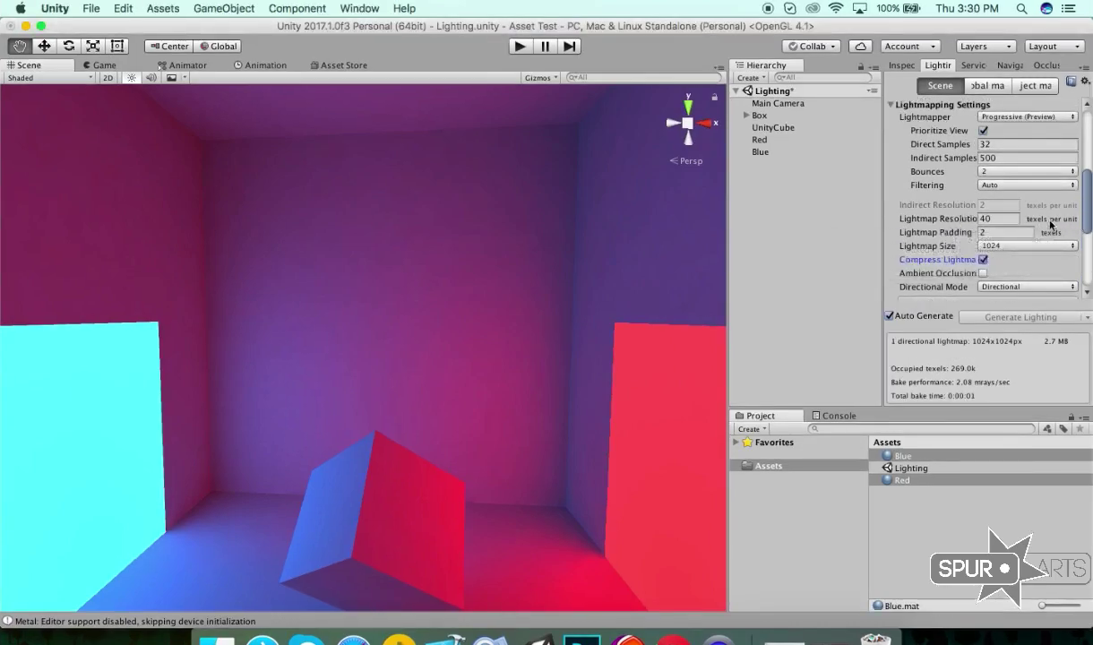
click(995, 217)
text(100)
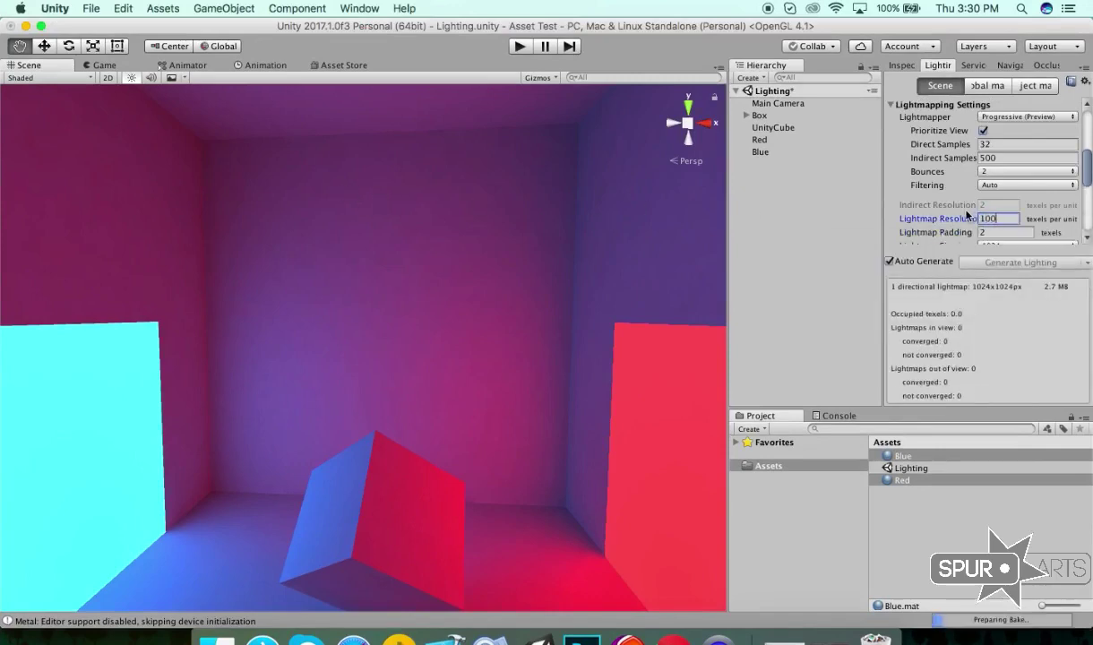
scroll(1089, 166, down, 2)
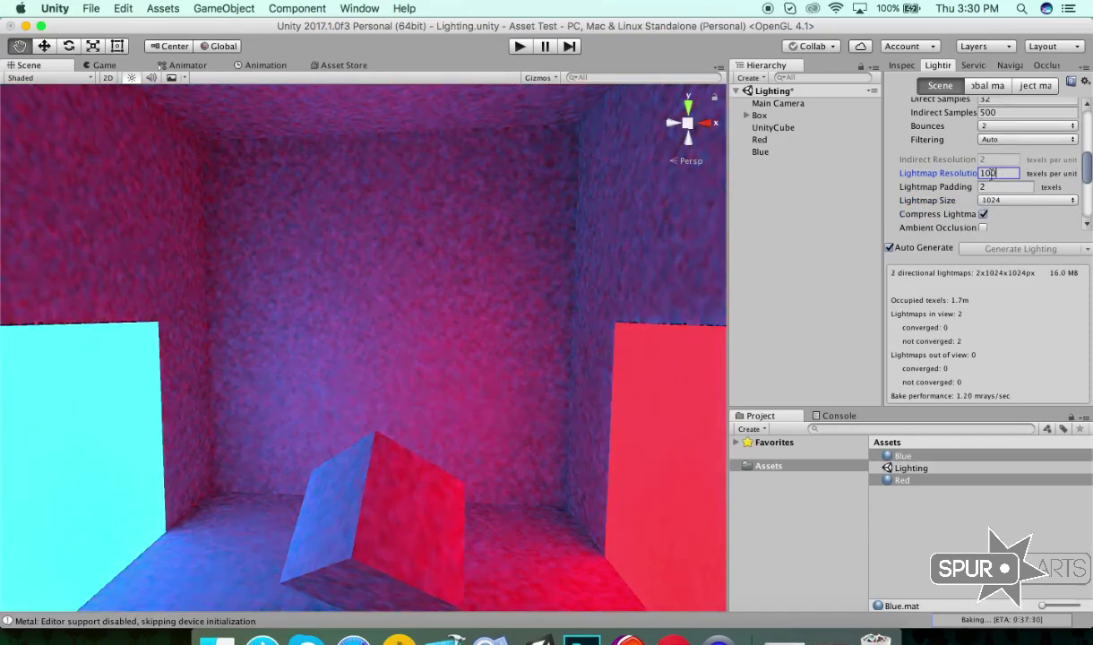
drag(999, 178, 982, 179)
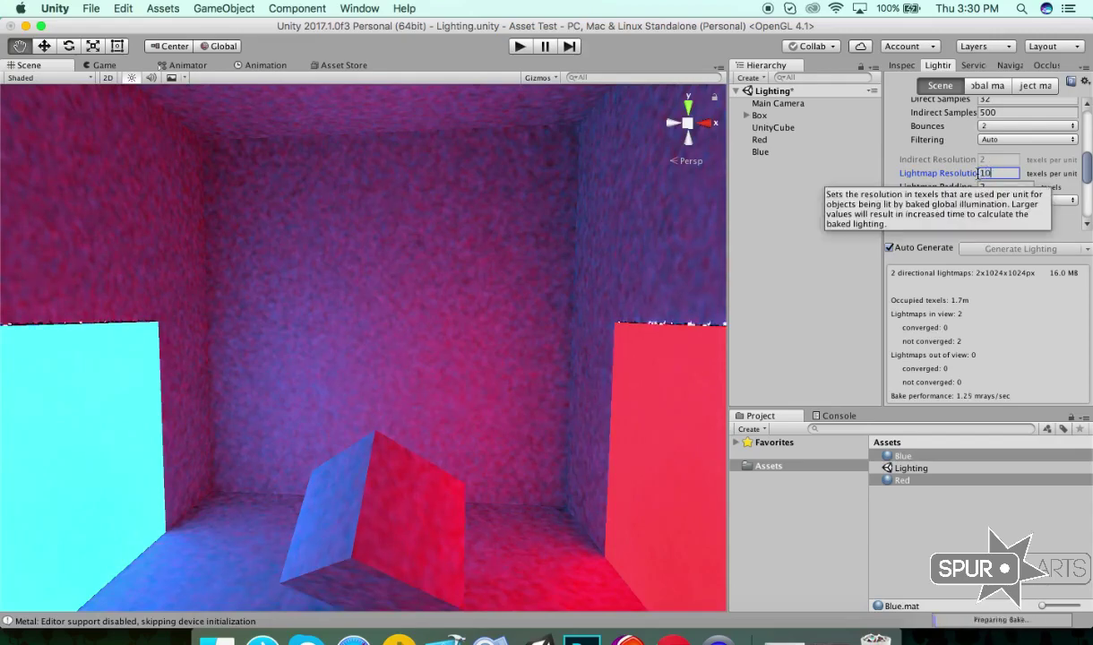
text(10)
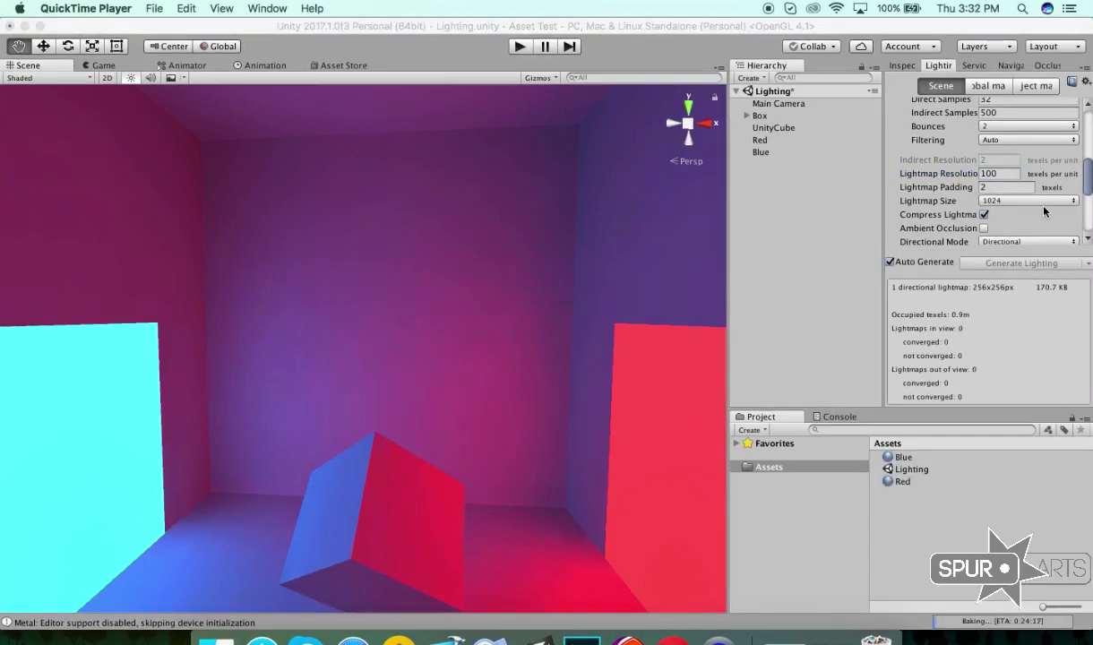
Step: Set Lightmap Size to 512, briefly try 1024, then settle back on 512
click(1047, 203)
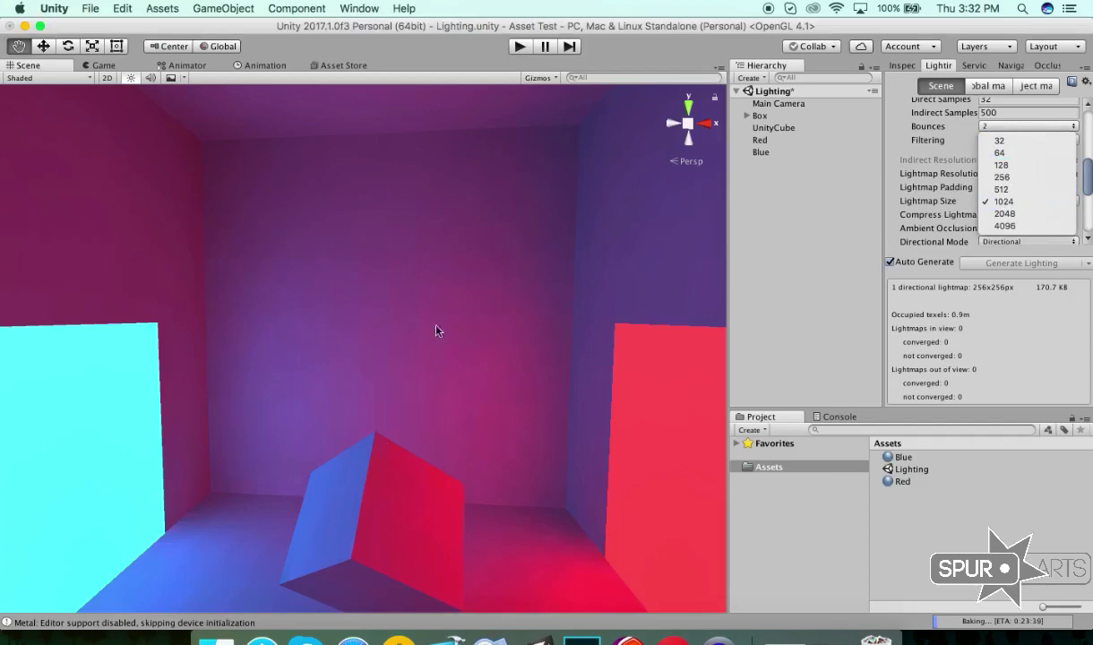
click(1002, 191)
alt+drag(548, 297, 487, 248)
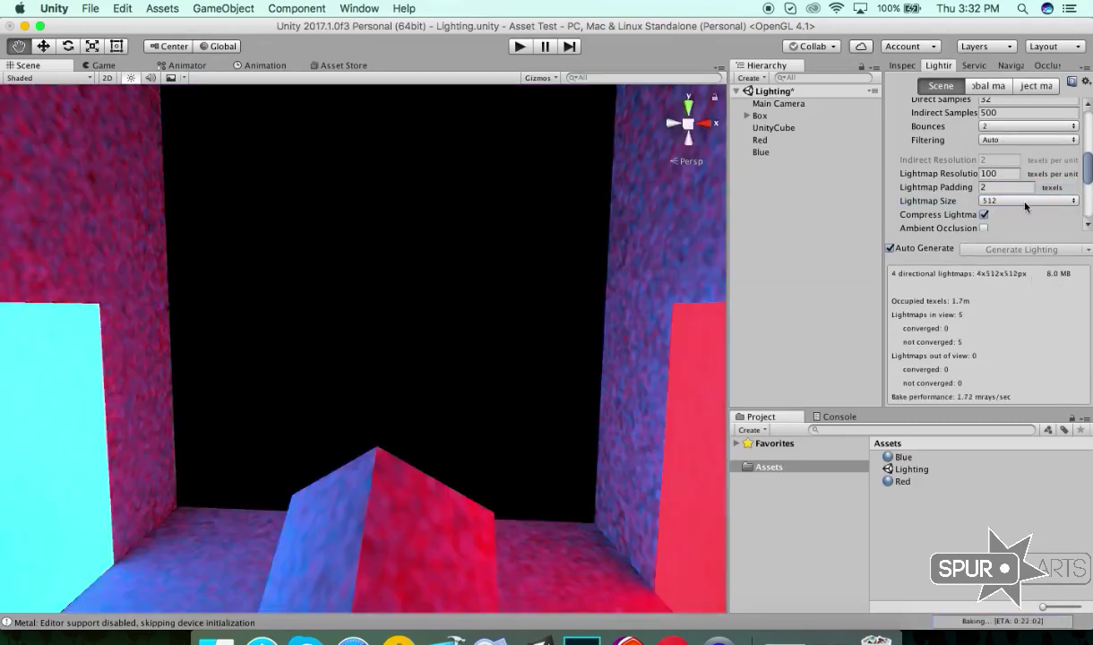
click(1026, 201)
click(1003, 214)
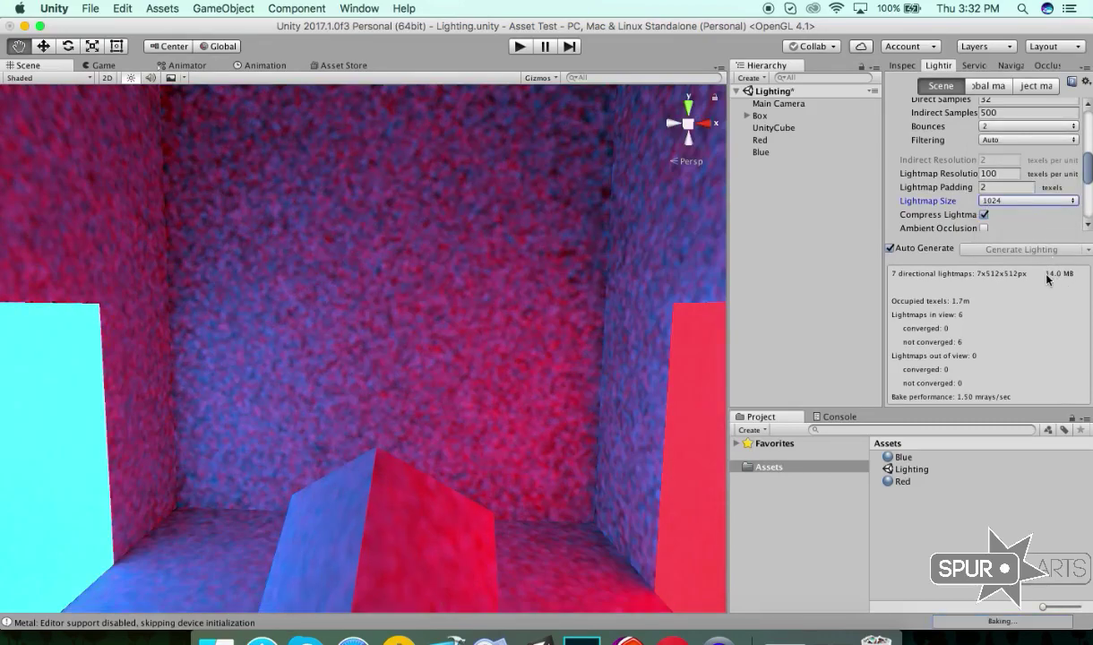
click(1011, 201)
click(1000, 187)
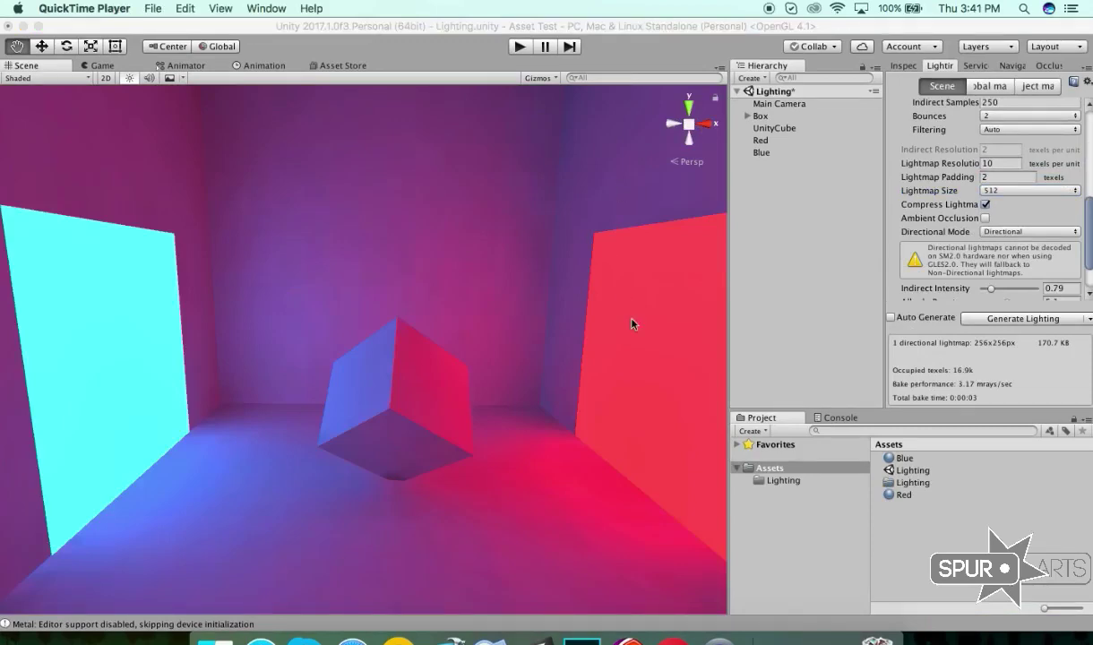
Step: Enable baked Ambient Occlusion and turn on Auto Generate so the lighting rebakes
click(800, 284)
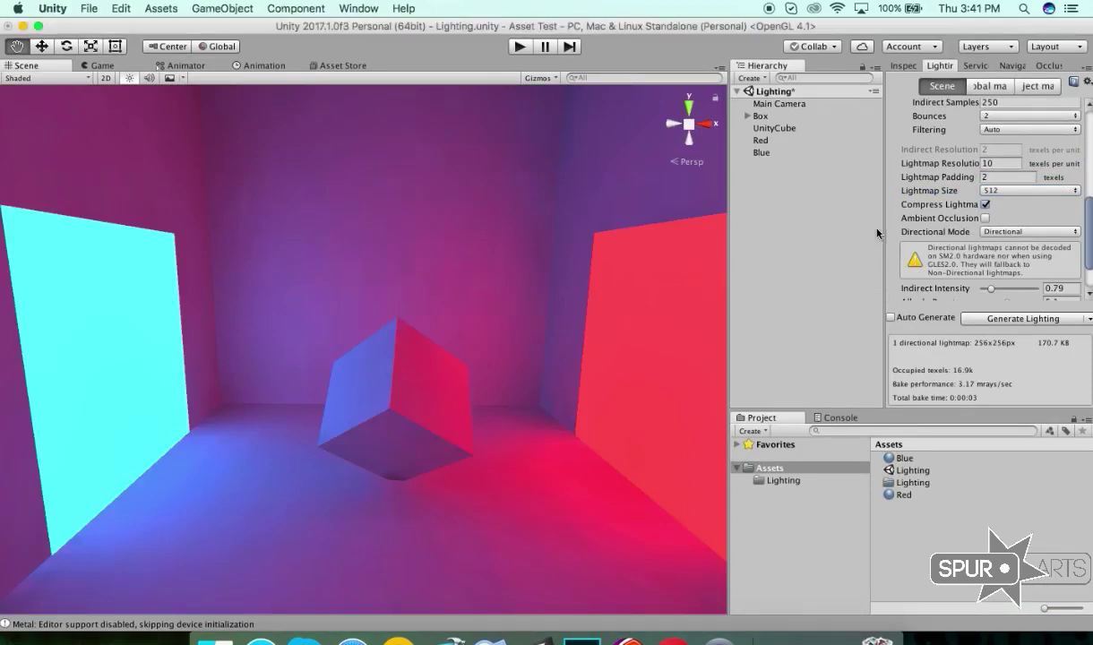
click(986, 219)
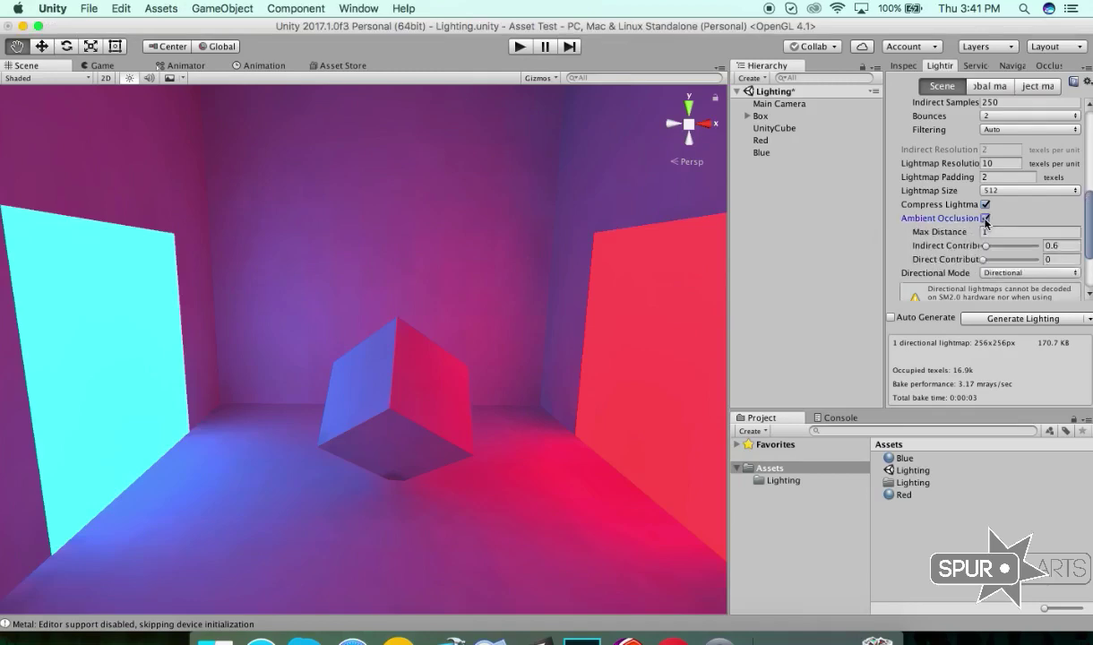
click(891, 317)
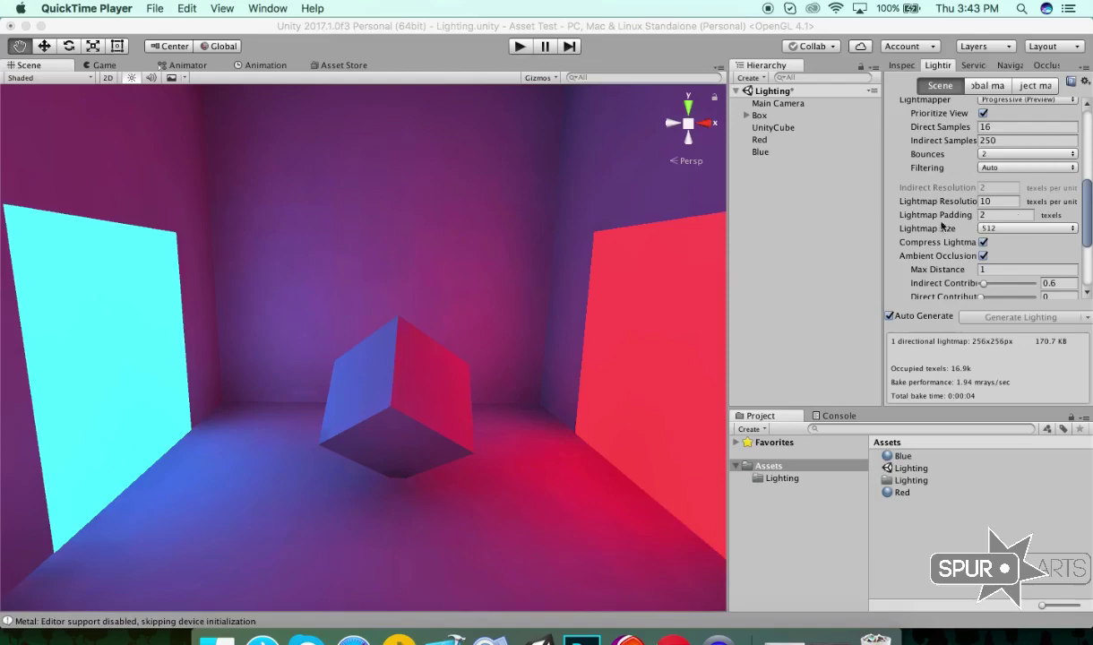
Step: Set Direct Samples to 32, Indirect Samples to 512 and Lightmap Resolution to 50
drag(1089, 214, 1080, 195)
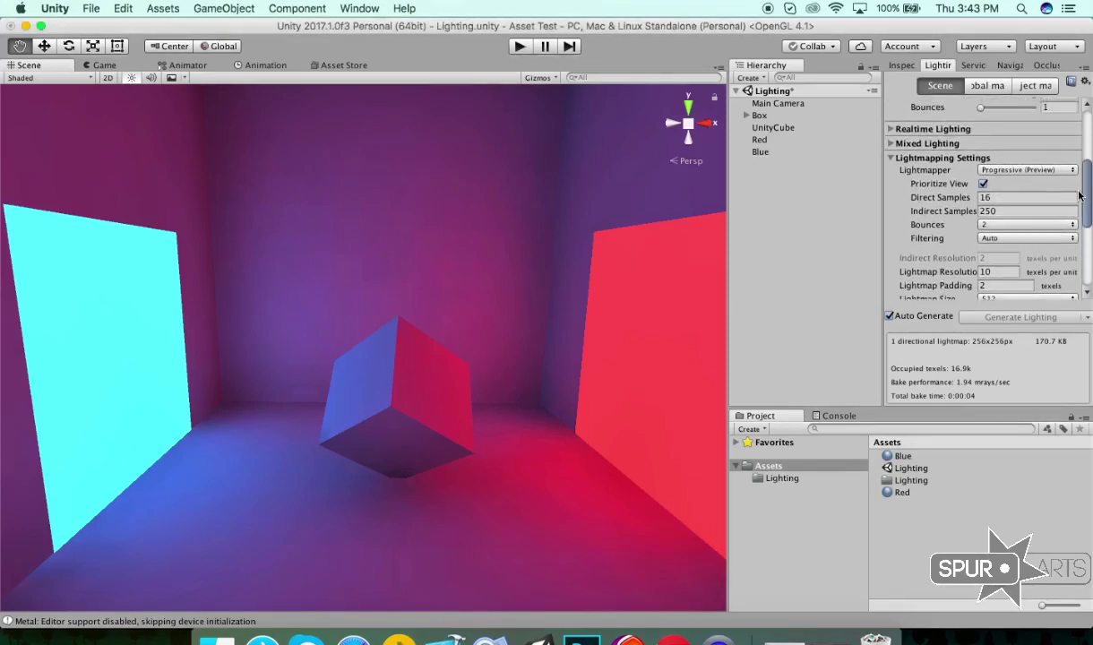
click(1001, 198)
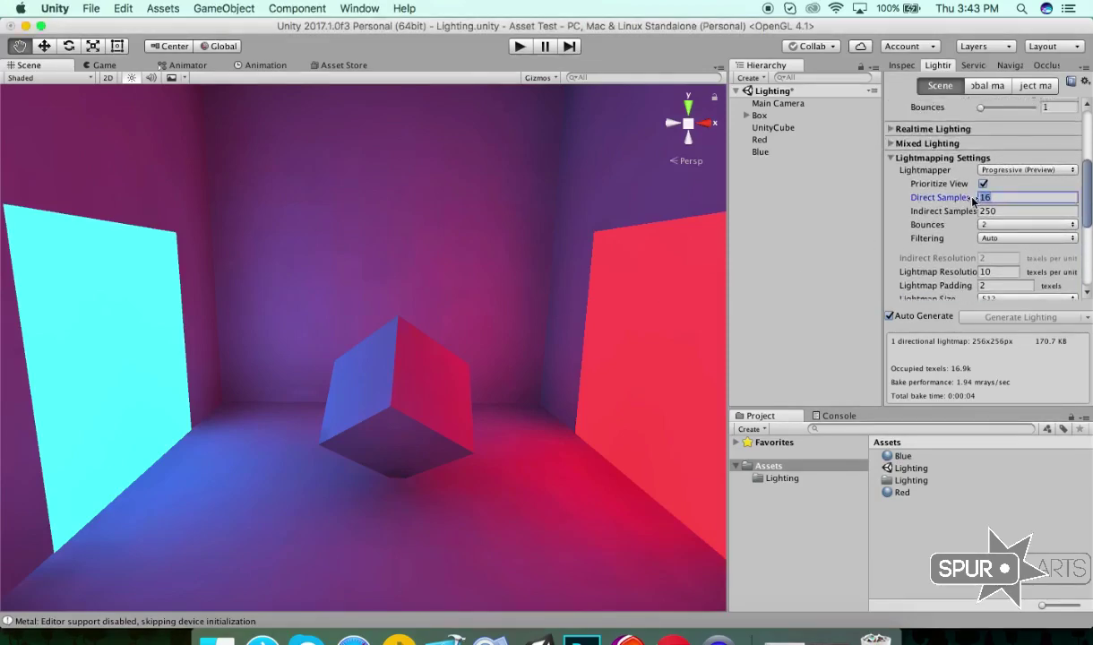
text(32)
click(948, 209)
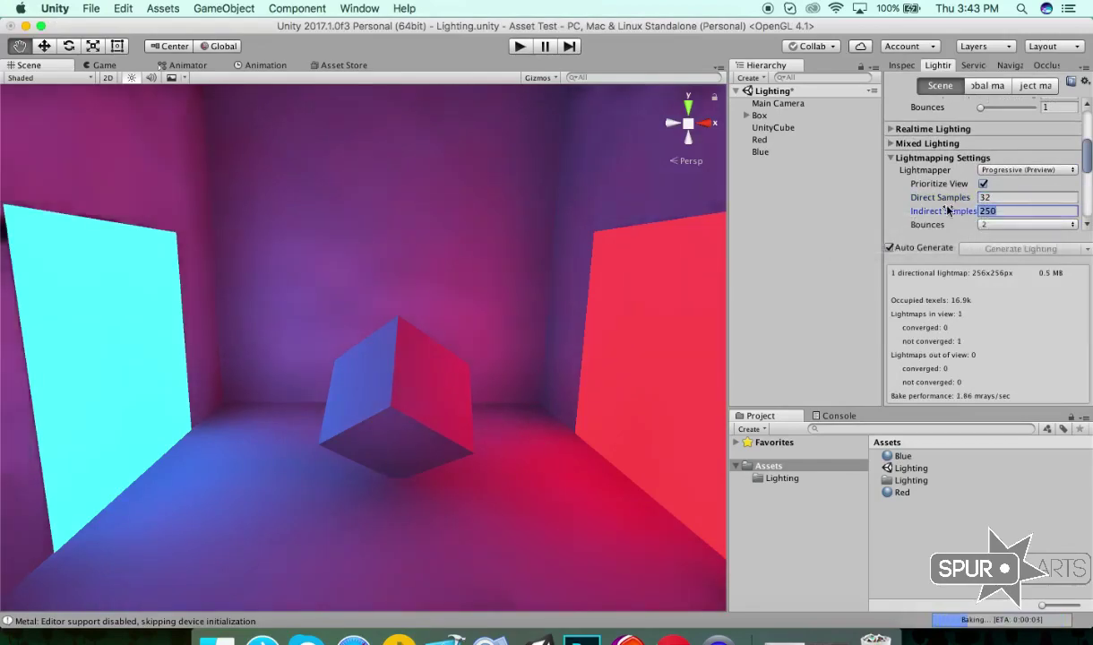
text(512)
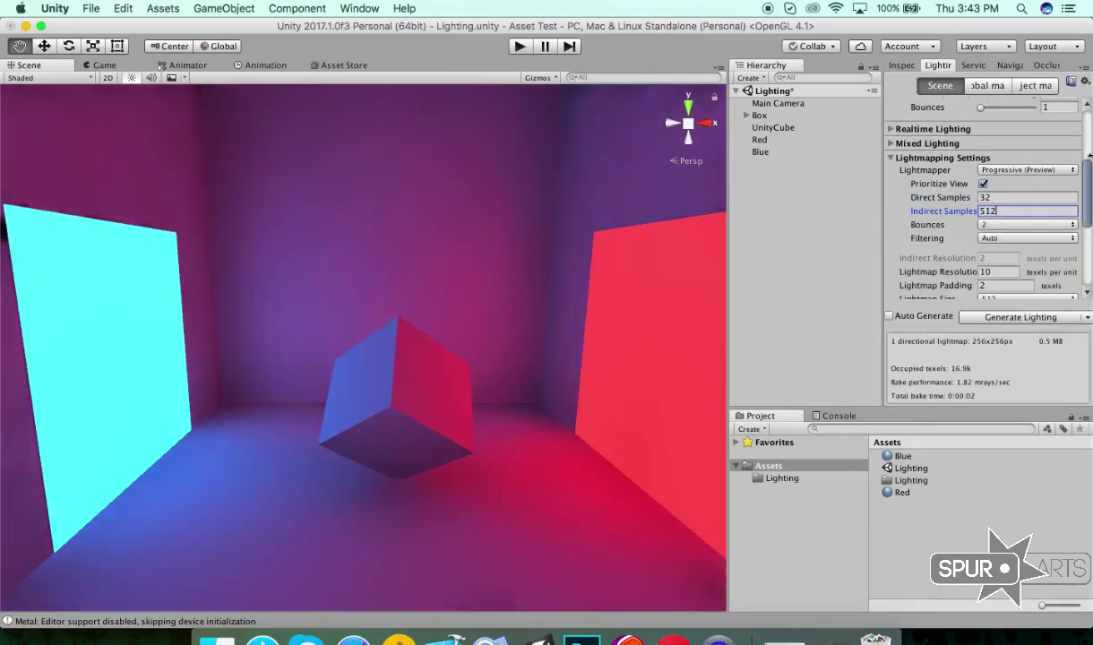
scroll(1087, 187, down, 5)
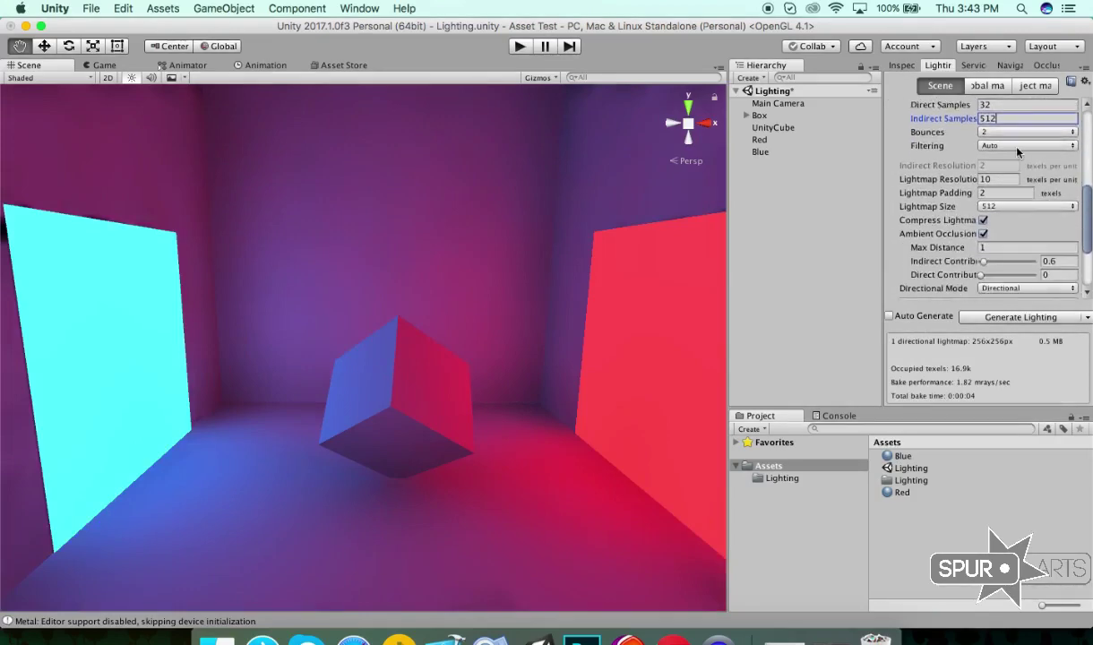
click(995, 183)
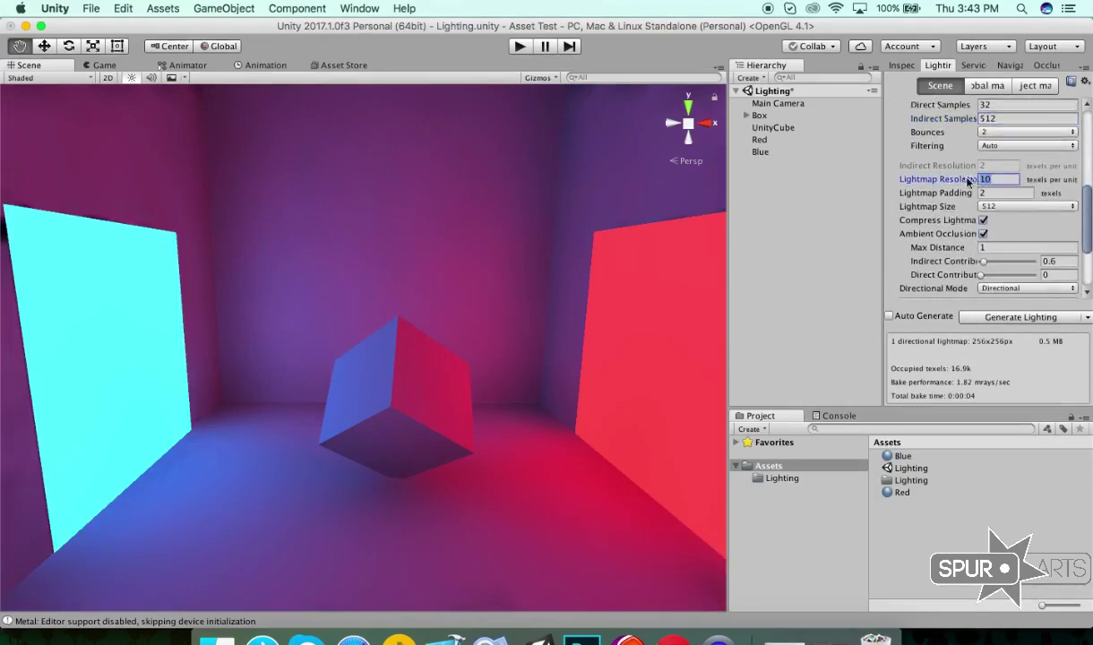
text(5)
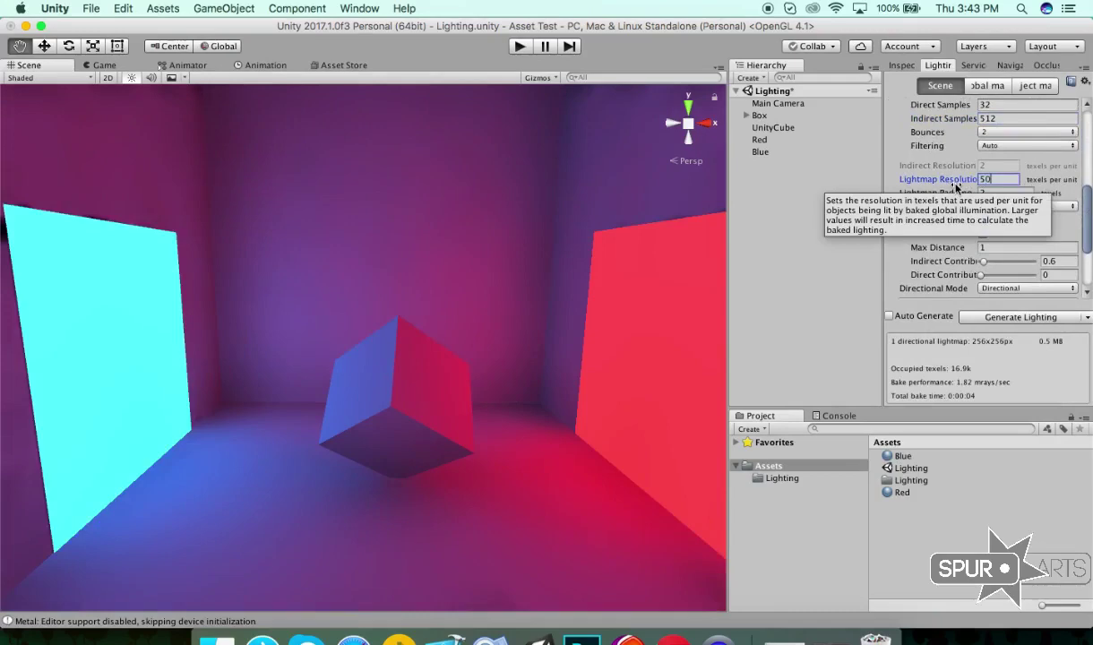
Step: Set Lightmap Size to 1024 and turn off Compress Lightmaps
scroll(1087, 221, down, 1)
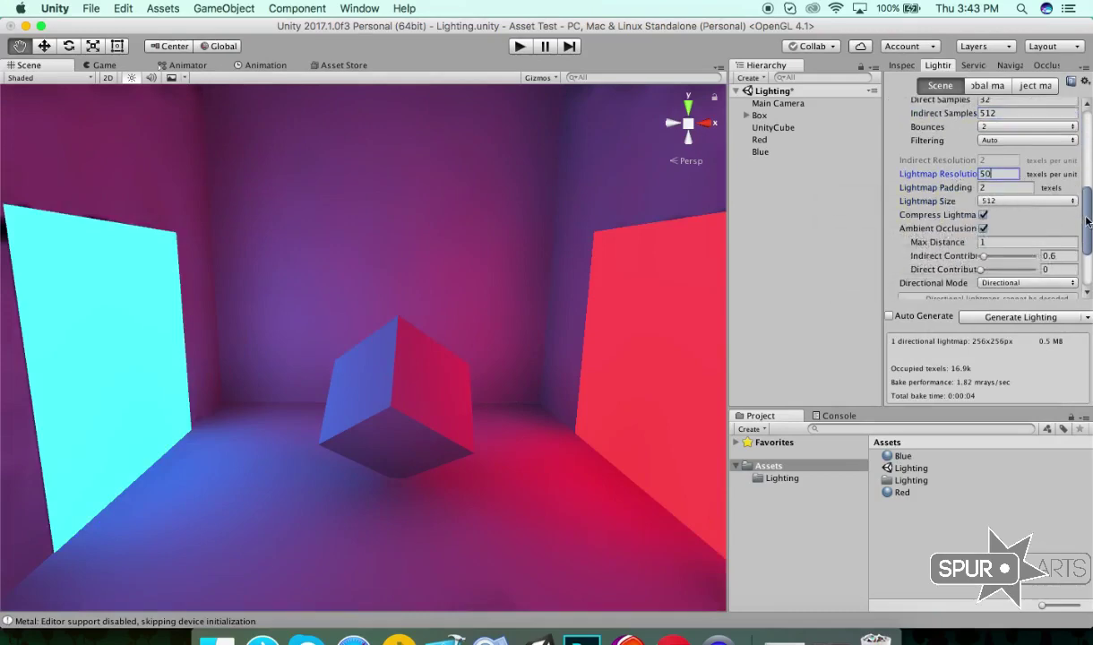
scroll(1066, 210, down, 1)
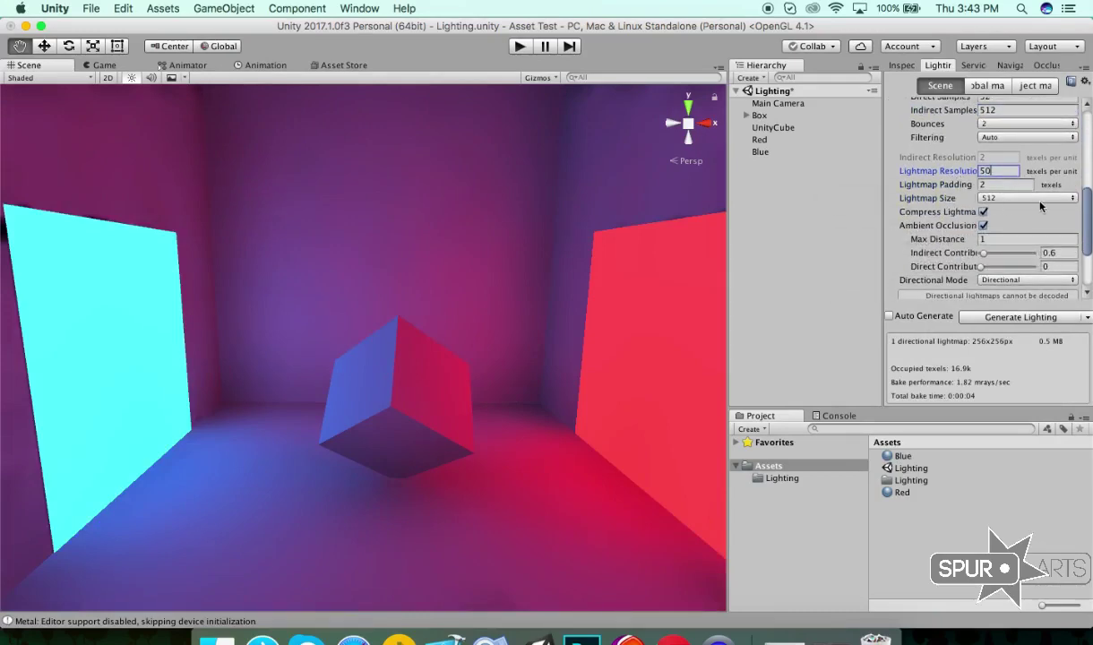
click(1026, 198)
click(1040, 210)
scroll(1087, 236, down, 5)
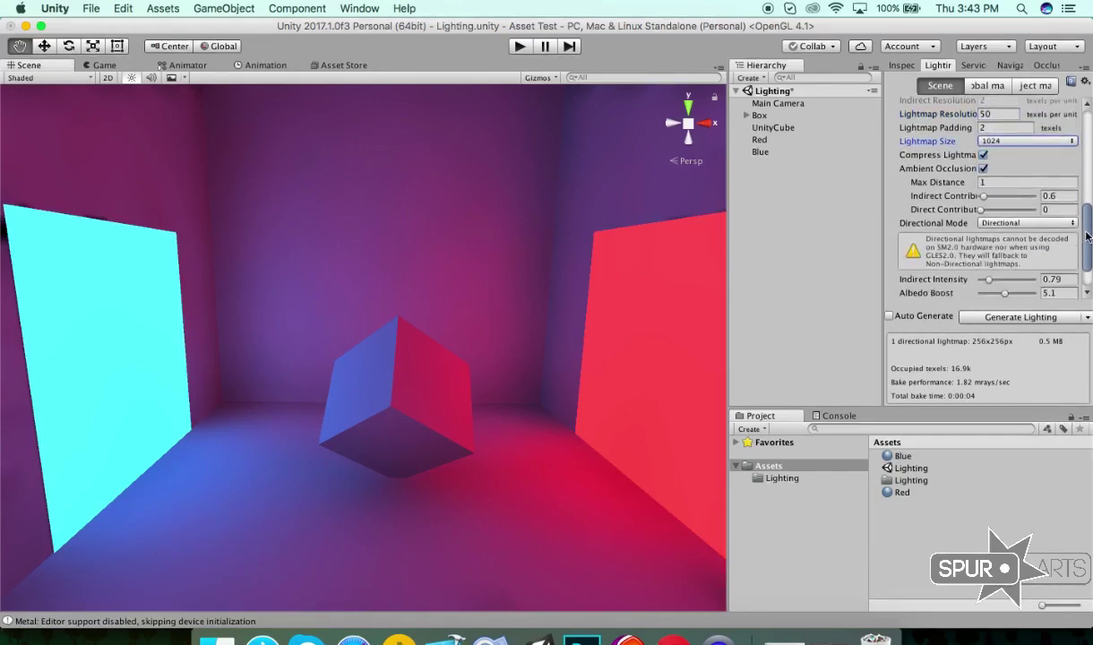
click(983, 152)
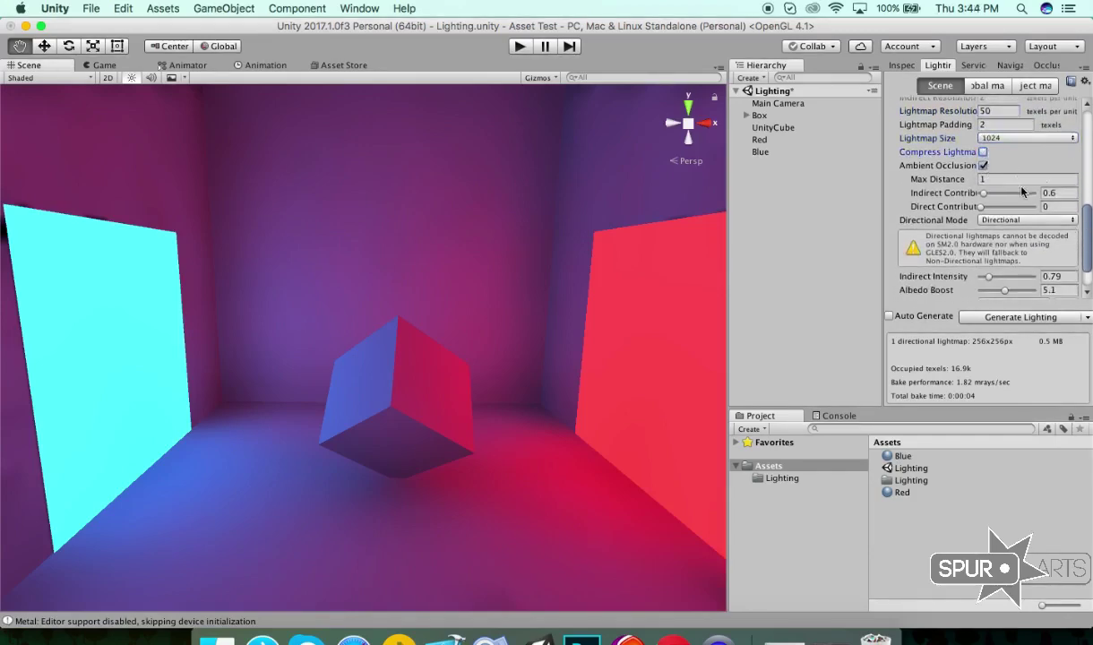
Step: Set AO Indirect Contribution to 0.1 and generate the lighting
drag(1090, 227, 1089, 235)
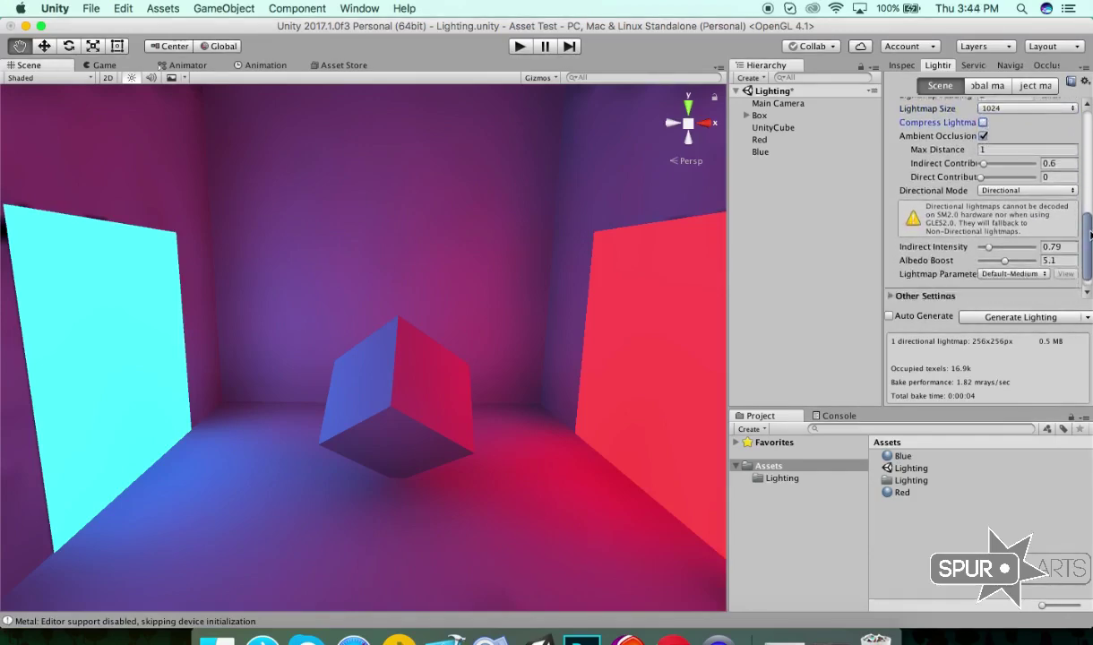
click(982, 164)
drag(972, 166, 1012, 175)
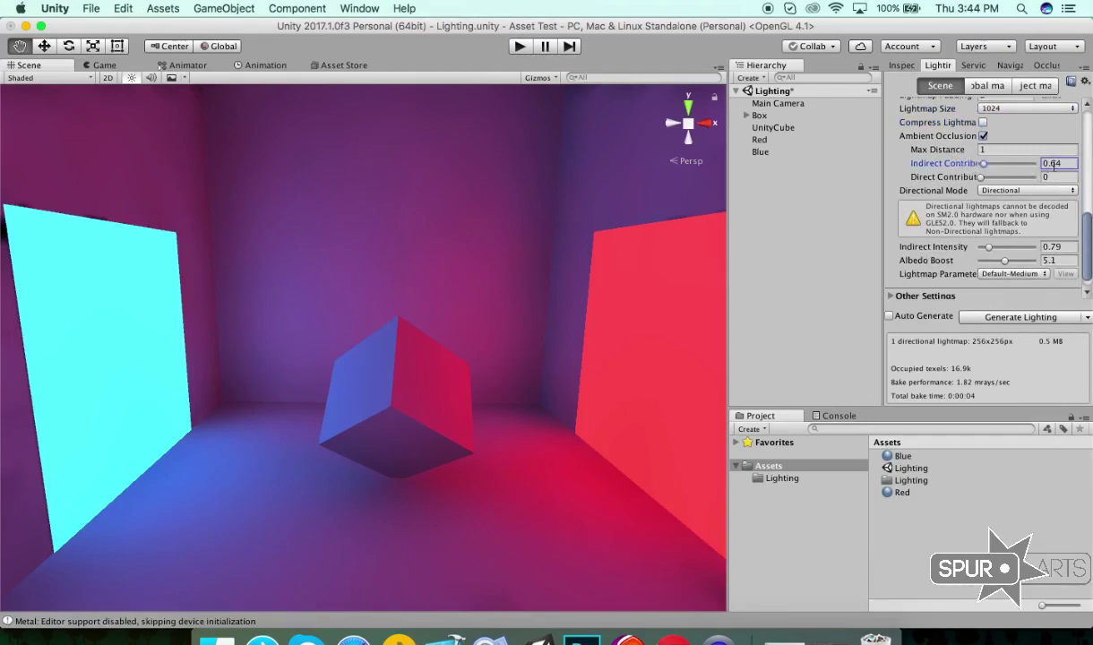
text(0.1)
click(995, 320)
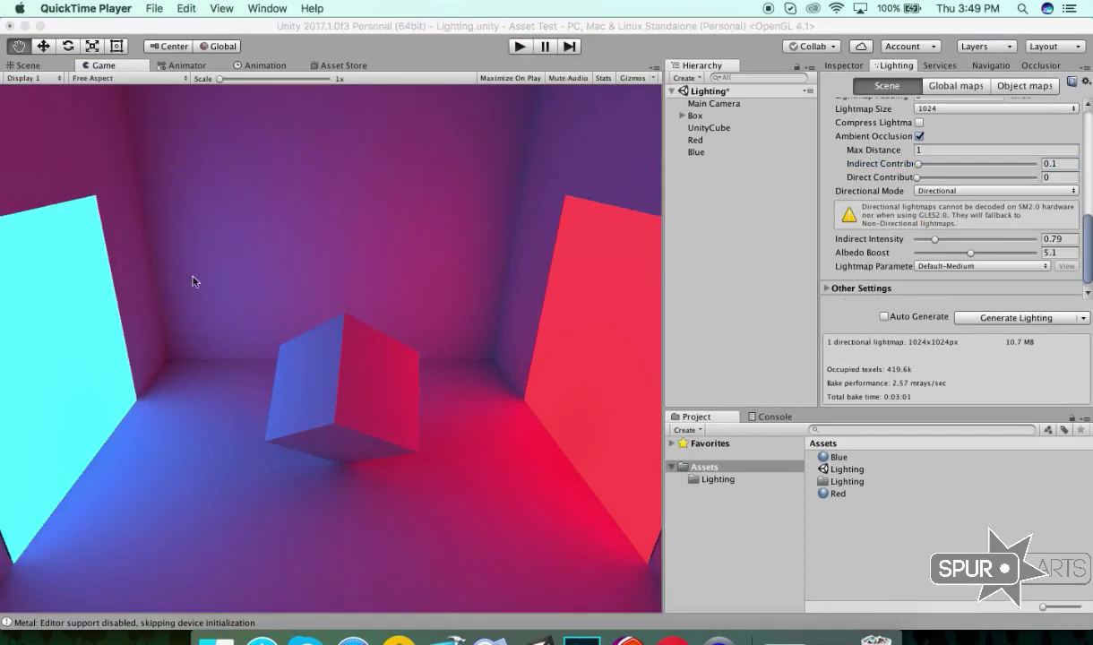
Step: Return to the Scene view and import the Post Processing Stack package into Assets
click(31, 65)
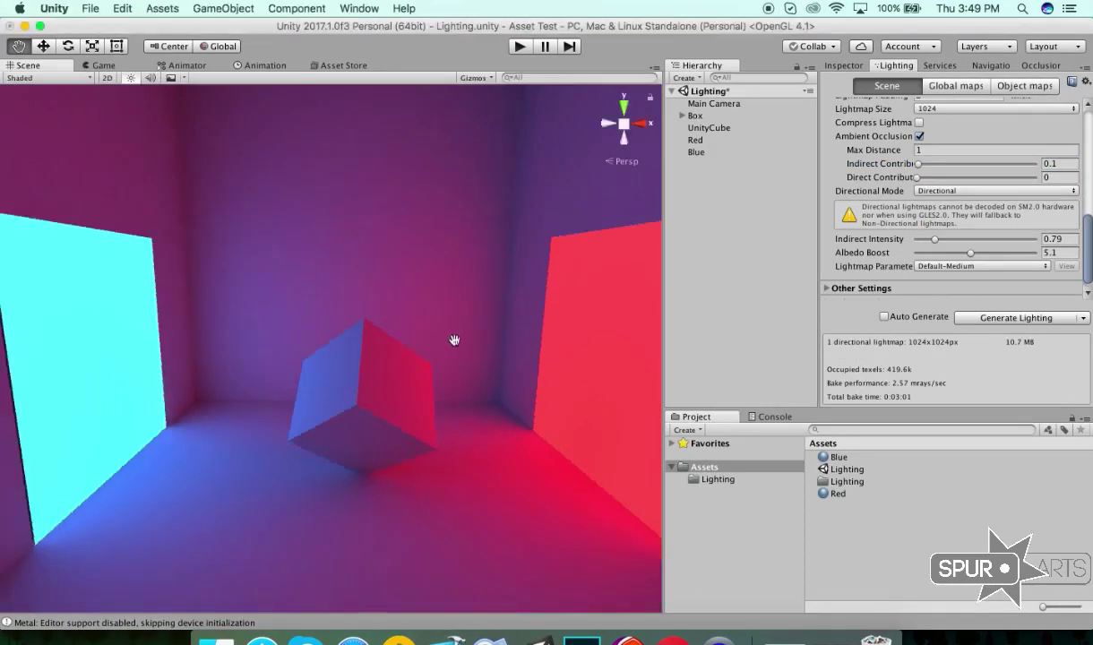
mouse_move(454, 341)
right_down()
mouse_move(453, 284)
mouse_move(366, 252)
mouse_move(410, 346)
mouse_move(435, 348)
mouse_move(475, 428)
right_up()
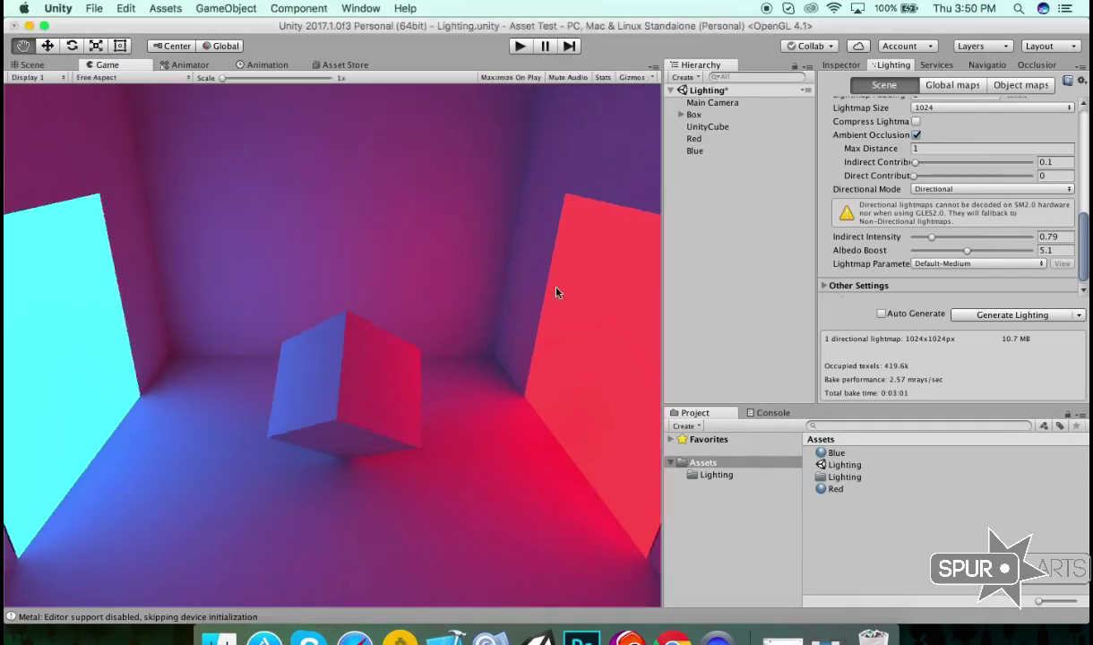
click(45, 67)
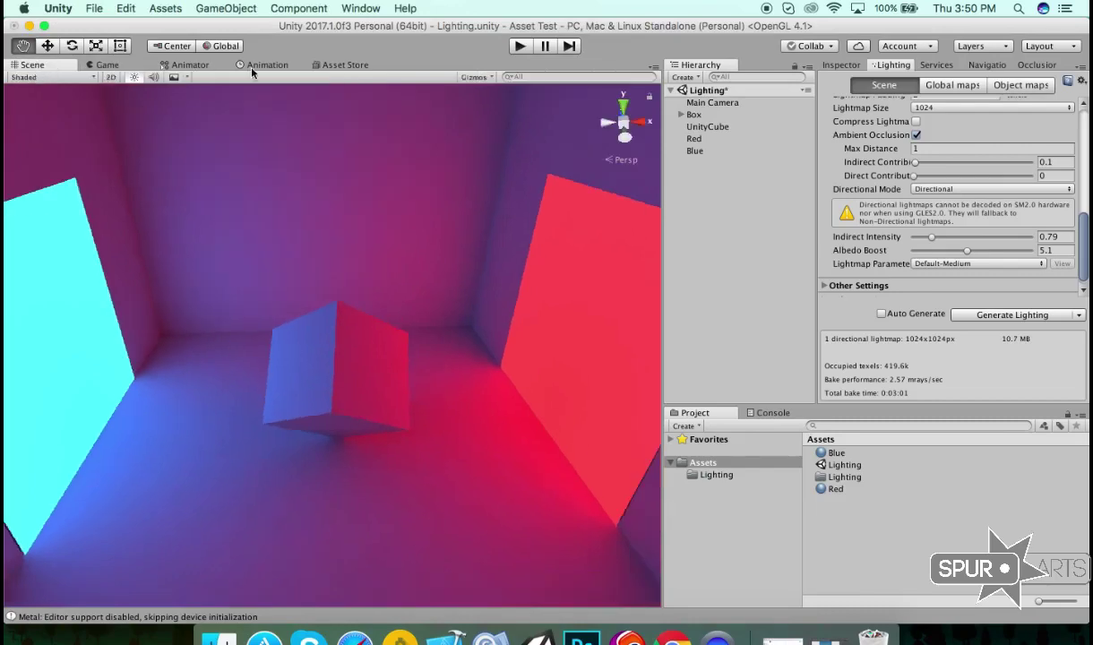
key(super+9)
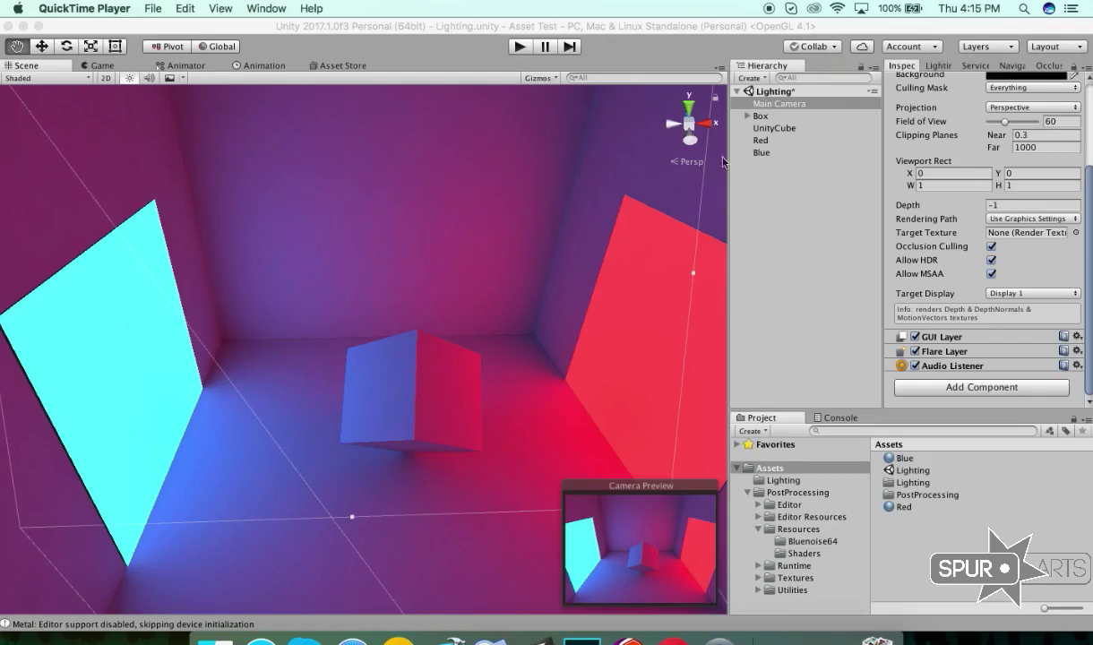
Step: Add a Post Processing Behaviour component to the Main Camera
click(823, 105)
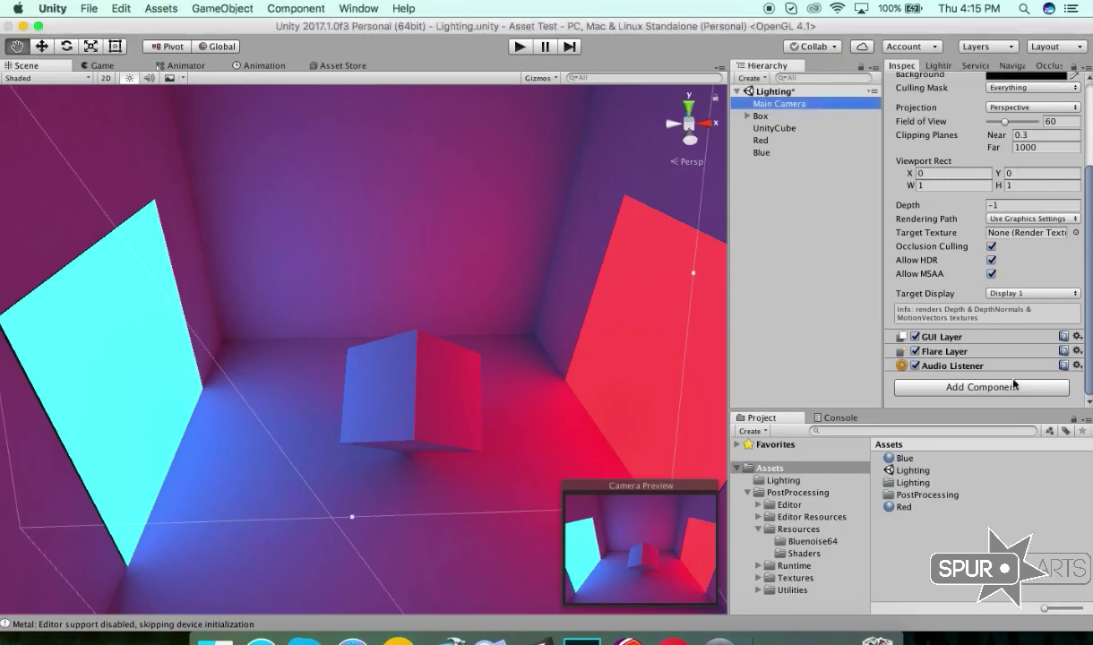
click(986, 386)
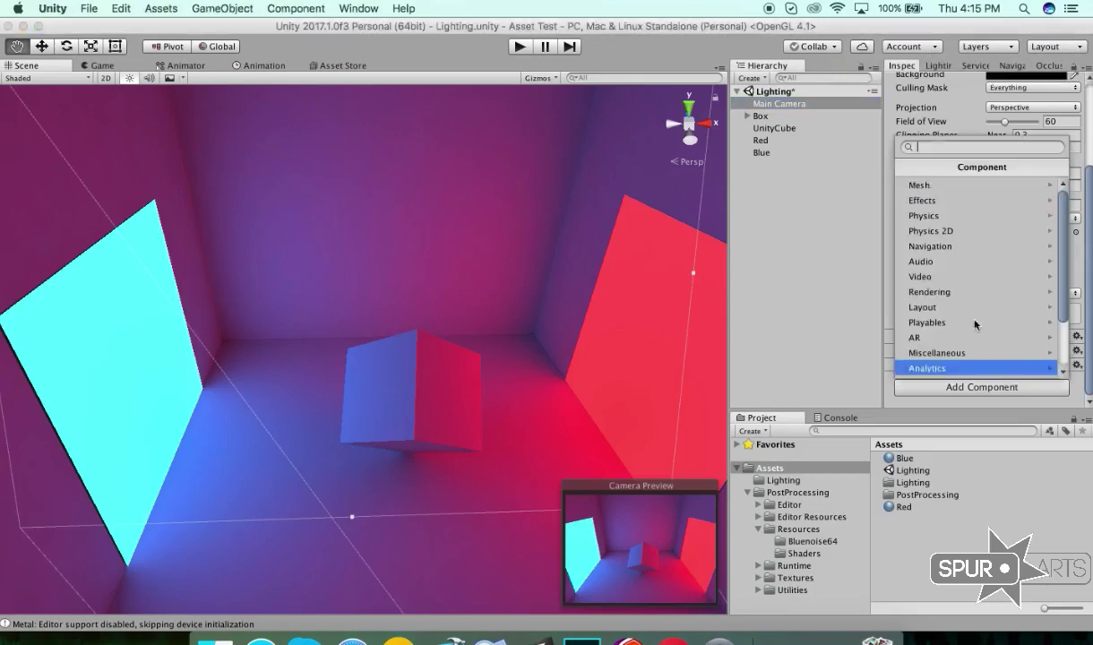
click(959, 200)
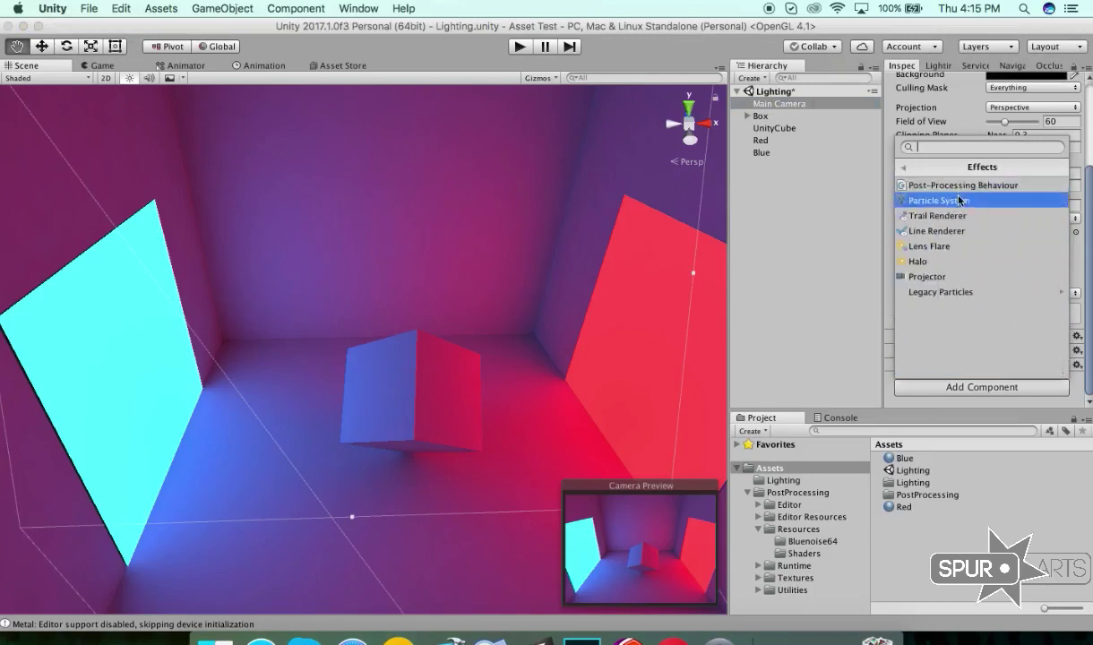
click(923, 185)
scroll(1038, 383, down, 1)
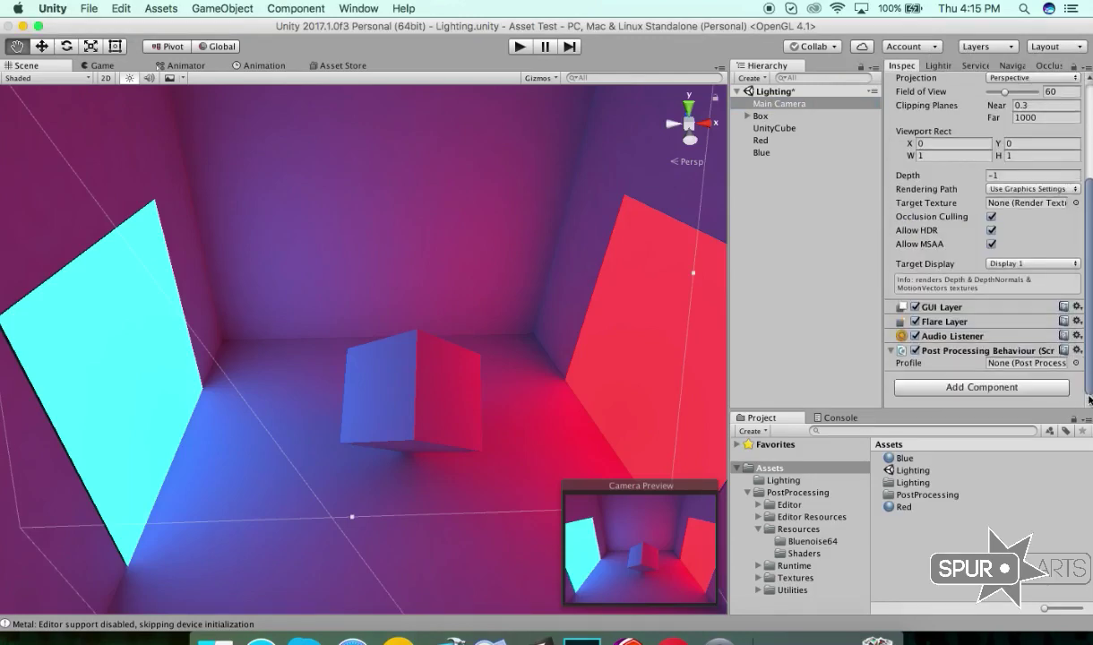
Step: Create a Post-Processing Profile asset in Assets named TestLighting
right_click(883, 517)
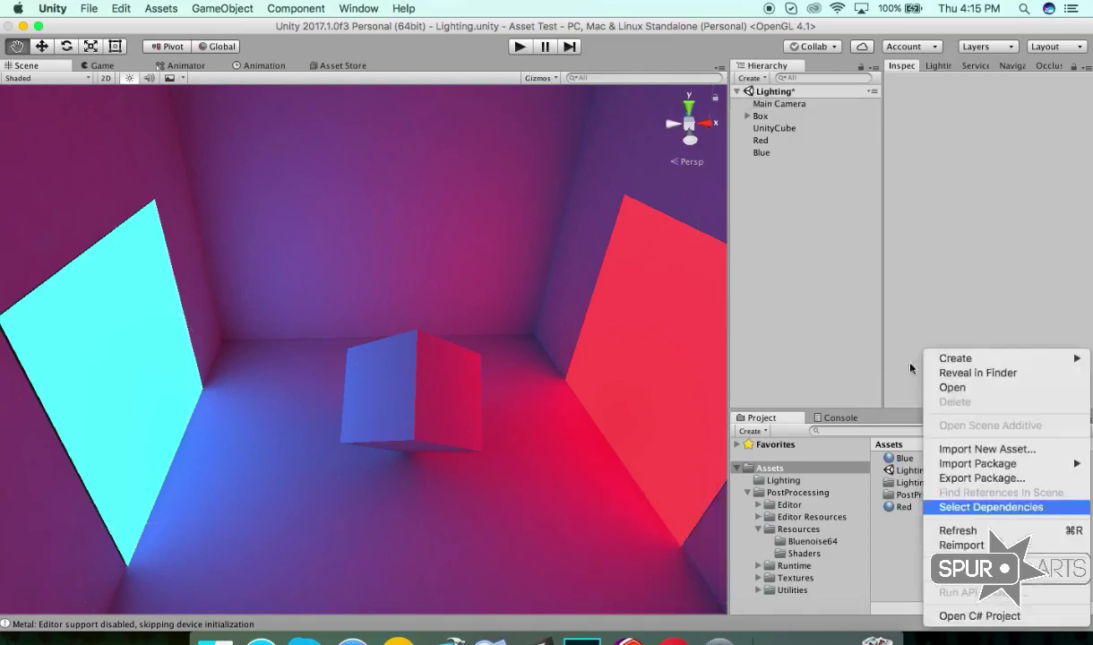
mouse_move(934, 358)
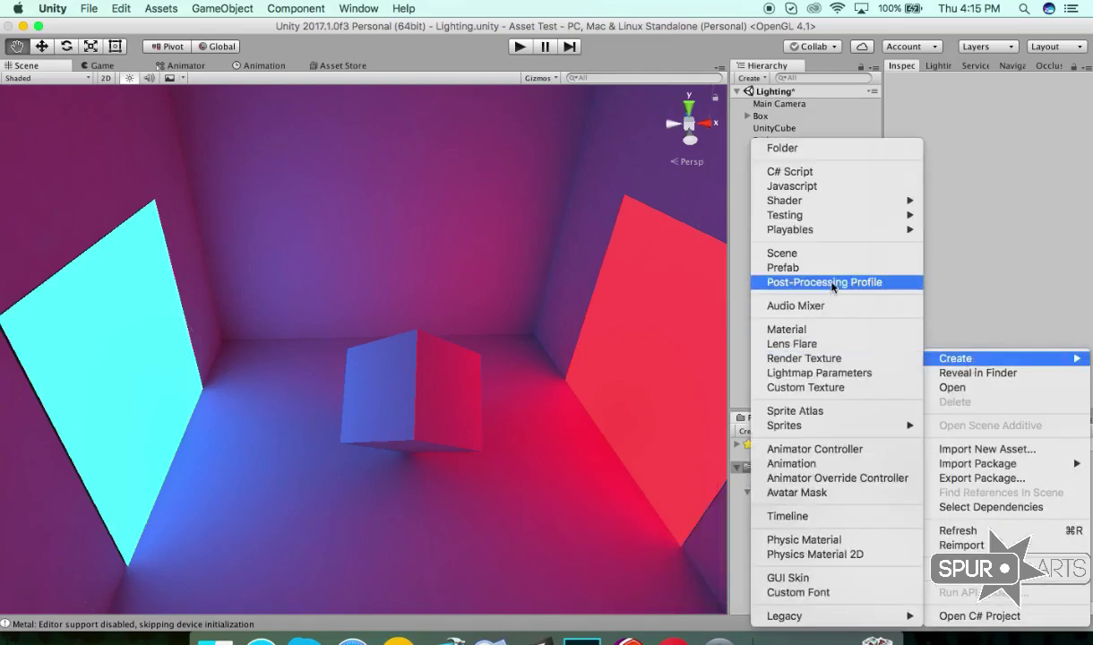
click(769, 281)
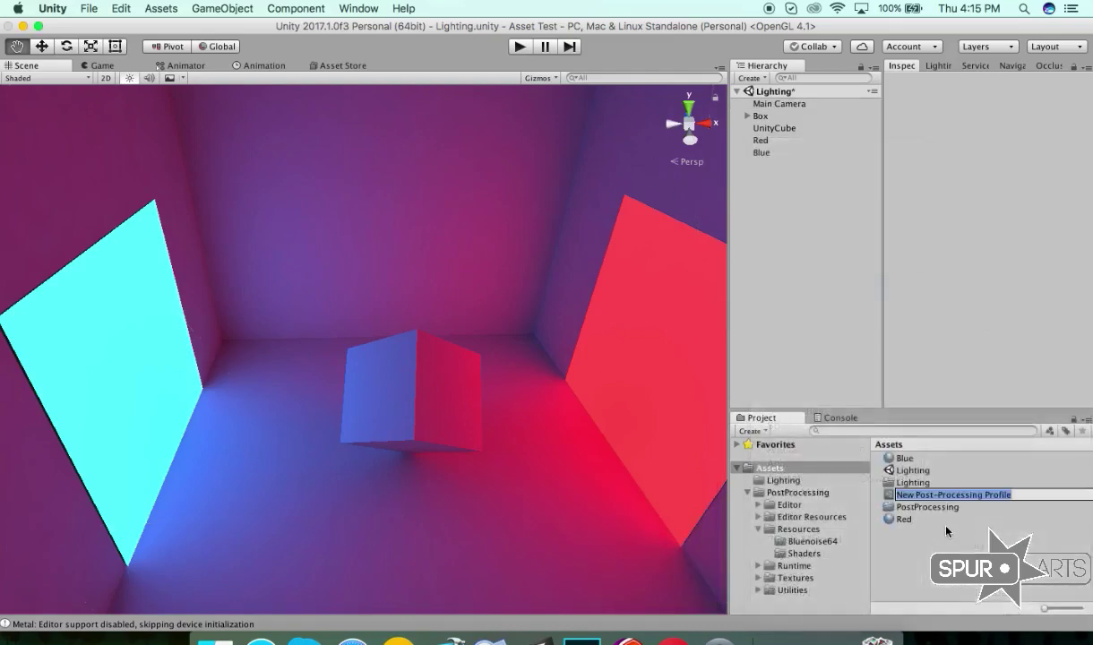
text(TestLighting)
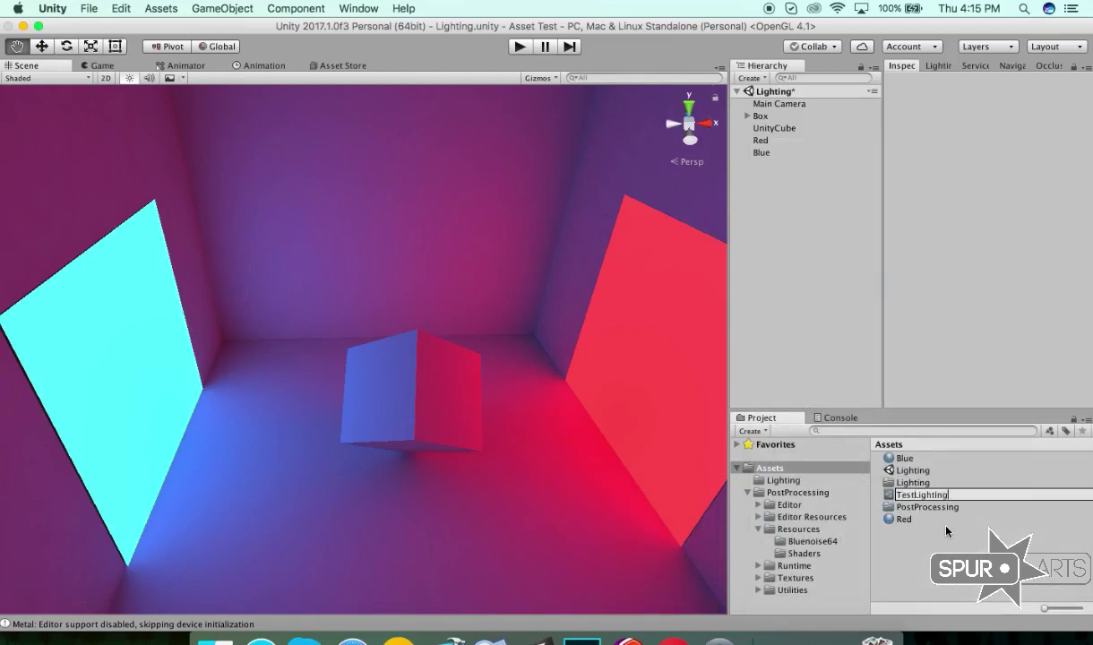
key(Return)
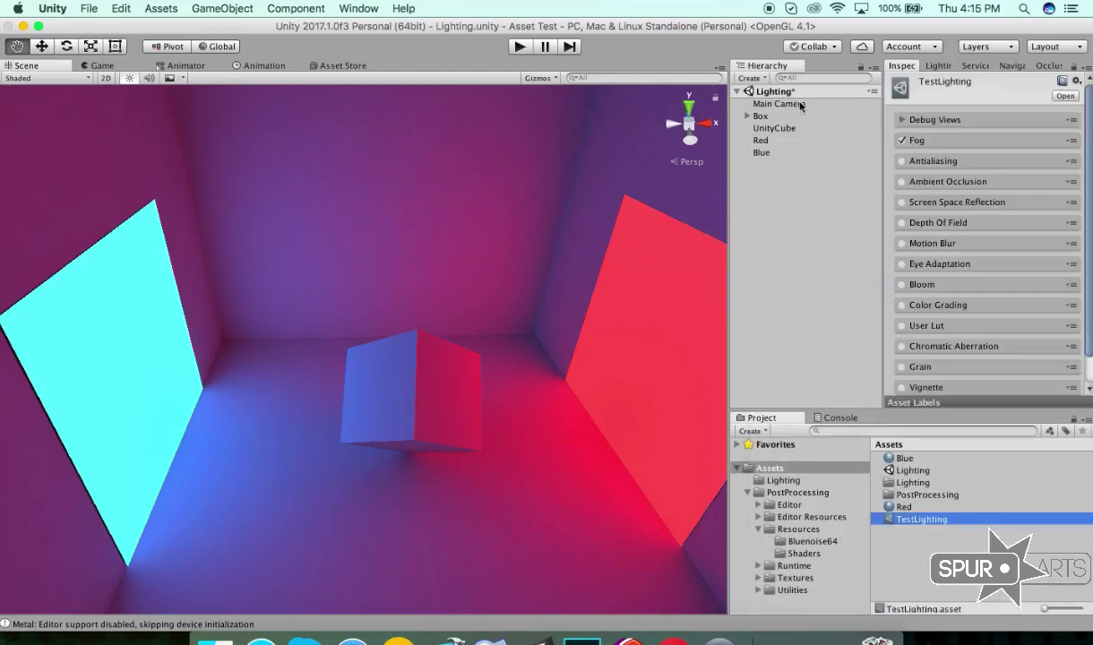
Step: Assign TestLighting as the Main Camera's post-processing profile and open it
click(779, 104)
scroll(986, 233, down, 5)
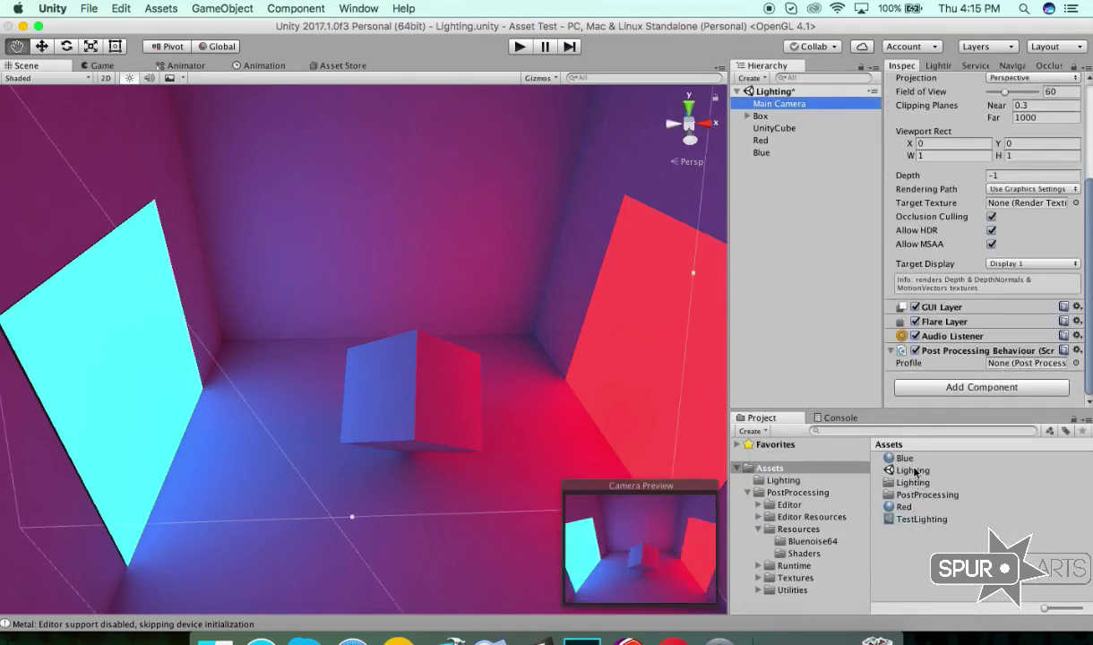
drag(915, 518, 1030, 363)
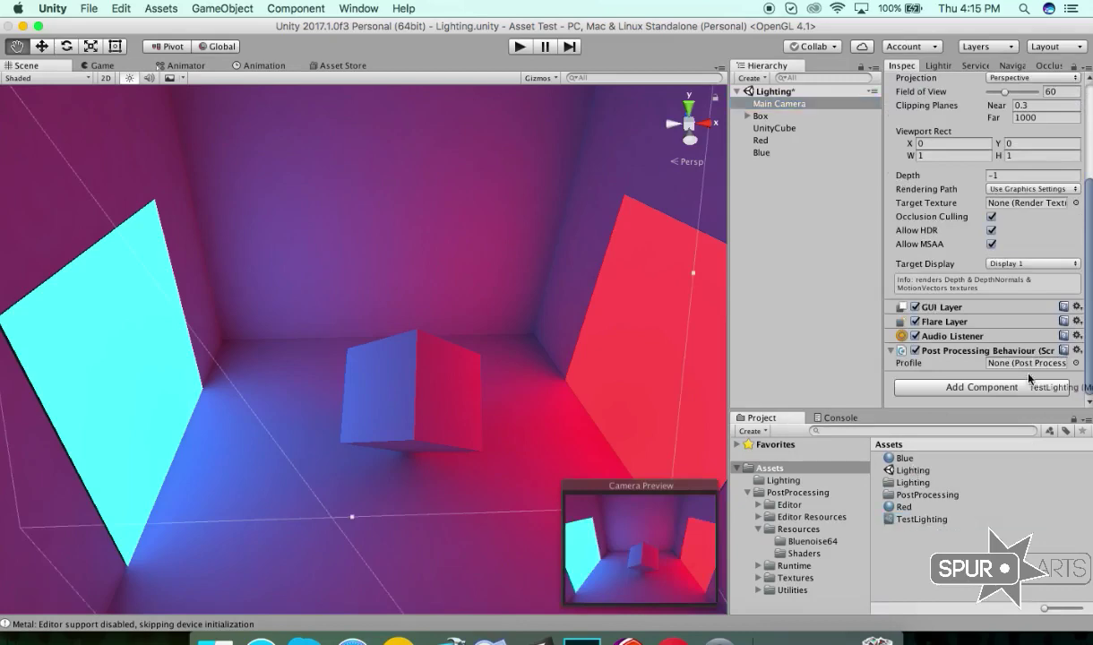
click(915, 520)
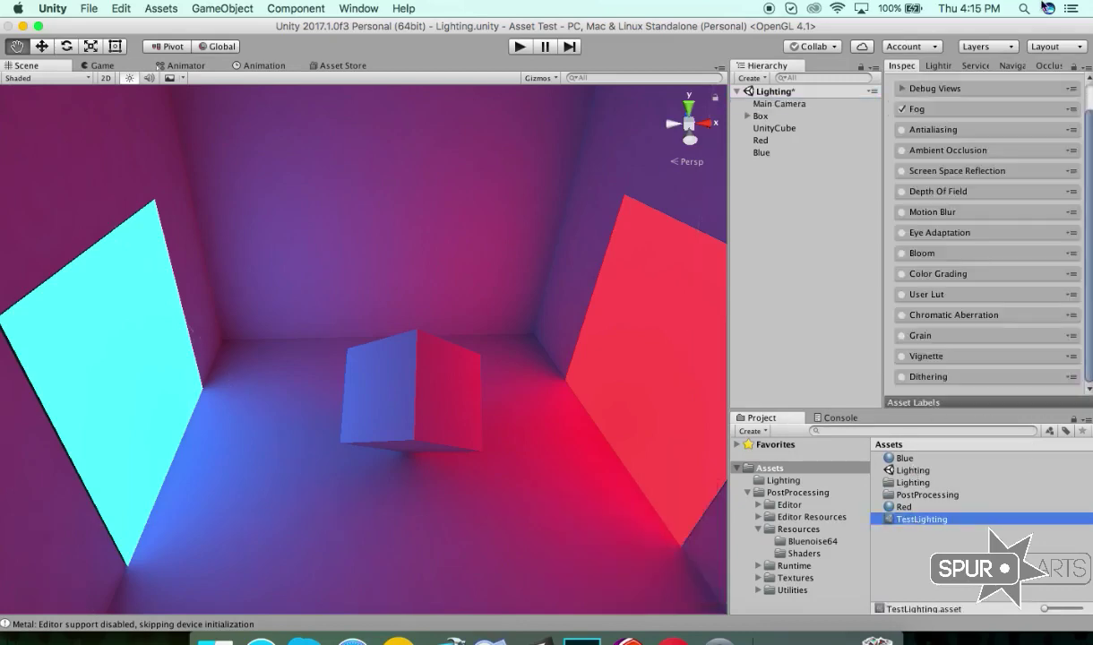
Step: Turn off fog and enable Fast Approximate Anti-aliasing with the Quality preset
scroll(1005, 135, up, 2)
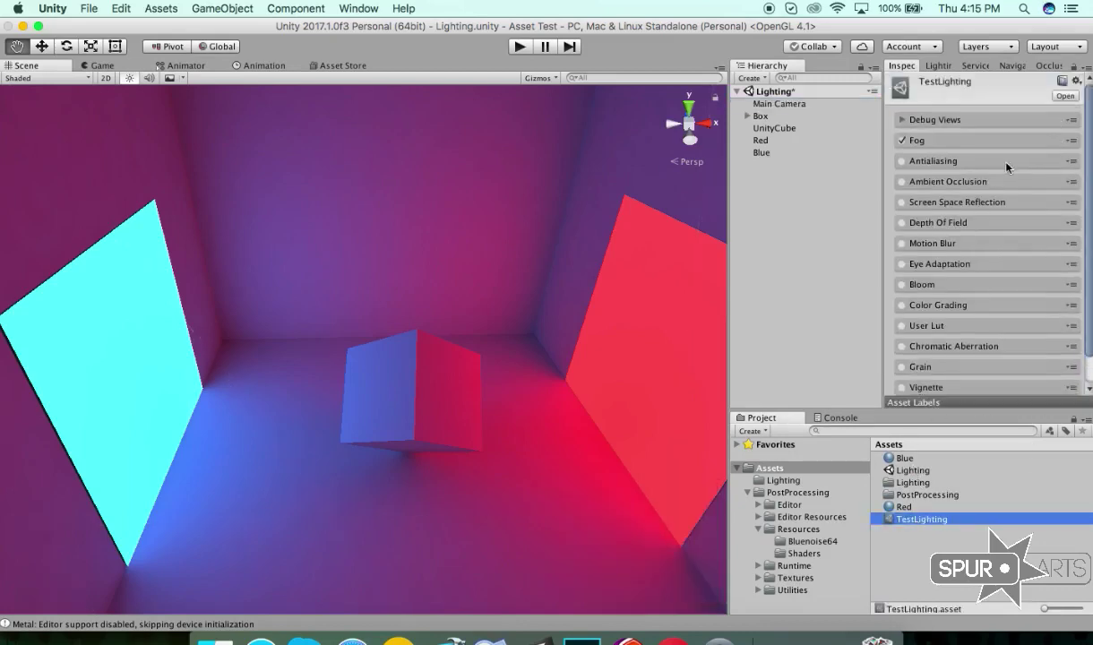
click(902, 141)
click(902, 161)
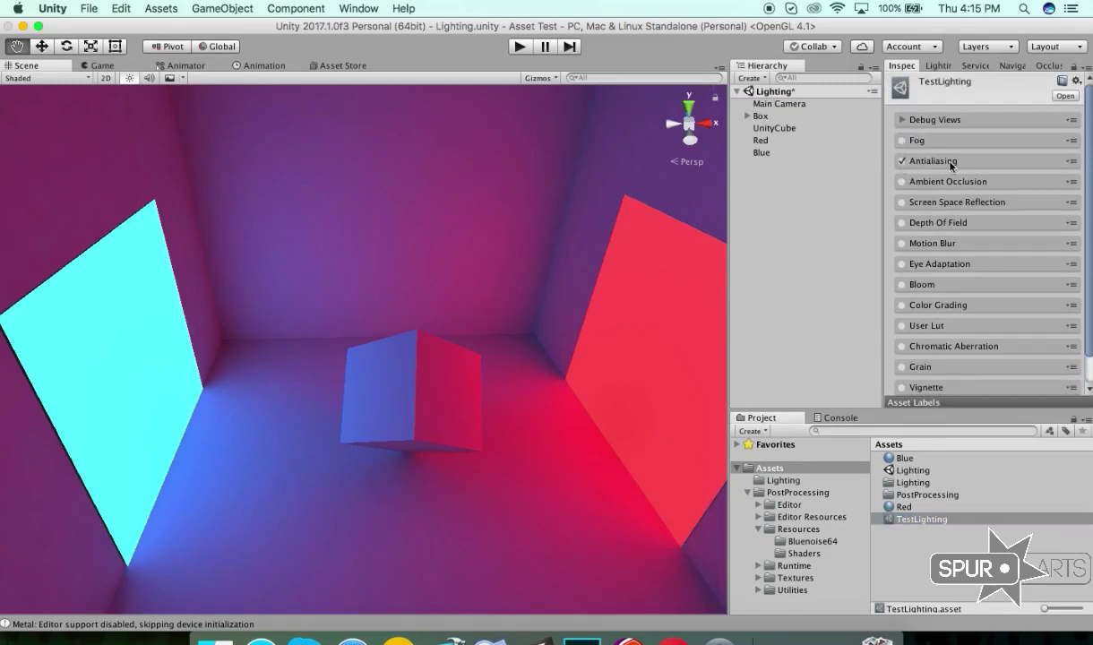
click(953, 164)
click(1004, 177)
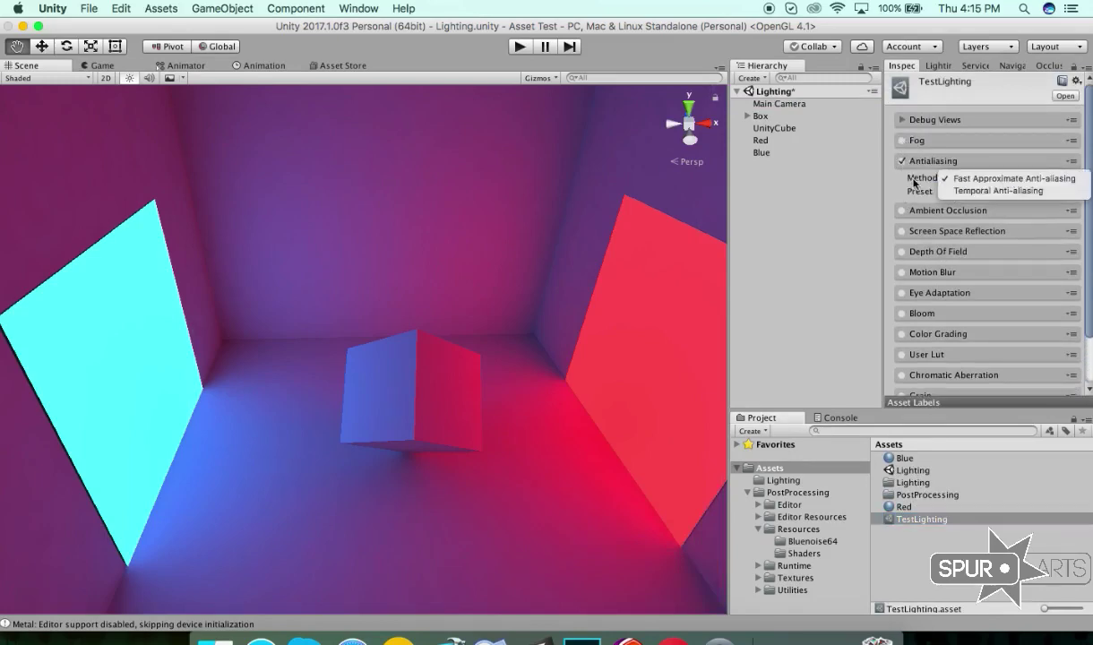
click(966, 201)
click(994, 191)
click(985, 205)
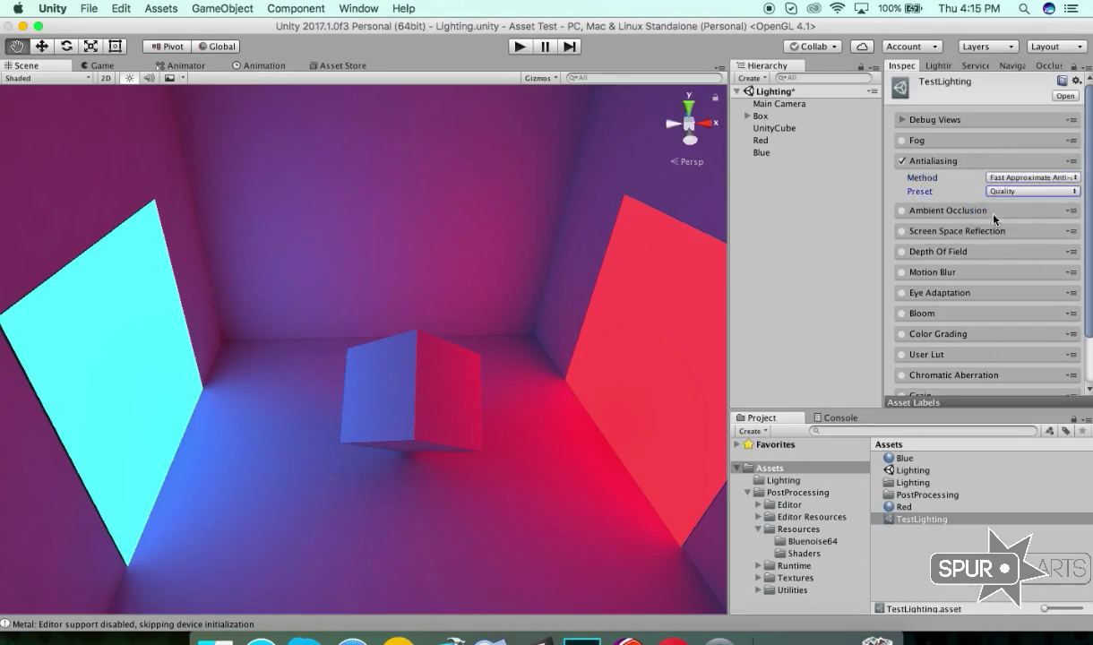
scroll(1086, 179, down, 1)
click(1024, 149)
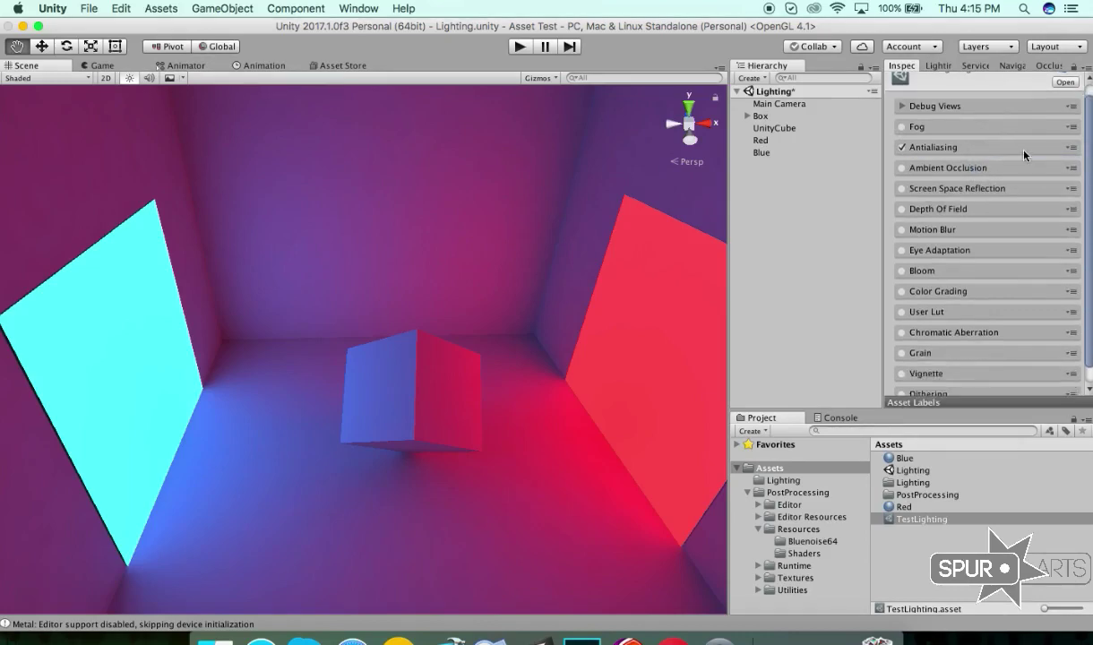
Step: Enable Ambient Occlusion and lower its intensity to 0.36
click(902, 168)
click(965, 173)
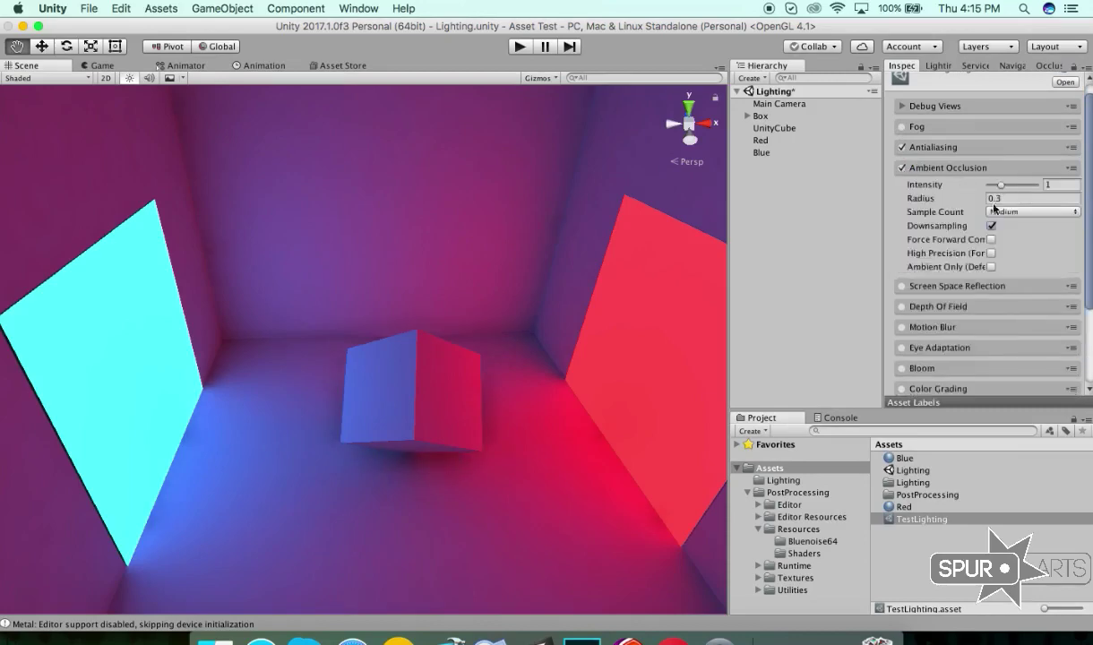
click(939, 186)
drag(939, 185, 905, 188)
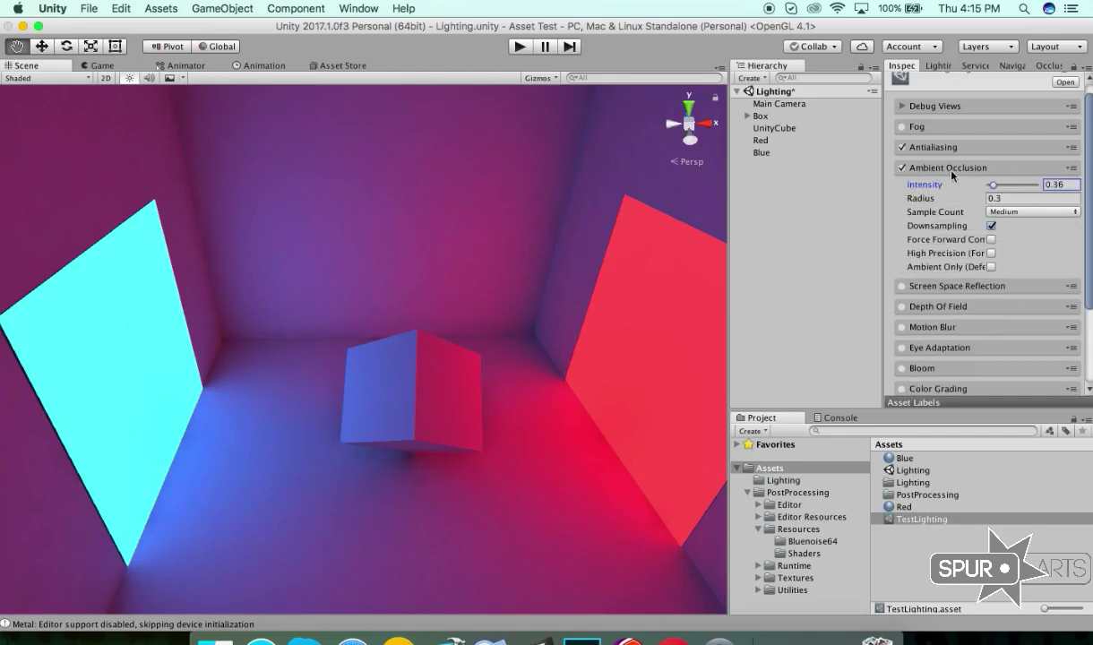
click(905, 167)
scroll(902, 250, down, 1)
Step: Switch Bloom on and scrub its Intensity to 0.17 and Radius to 2.27
click(902, 254)
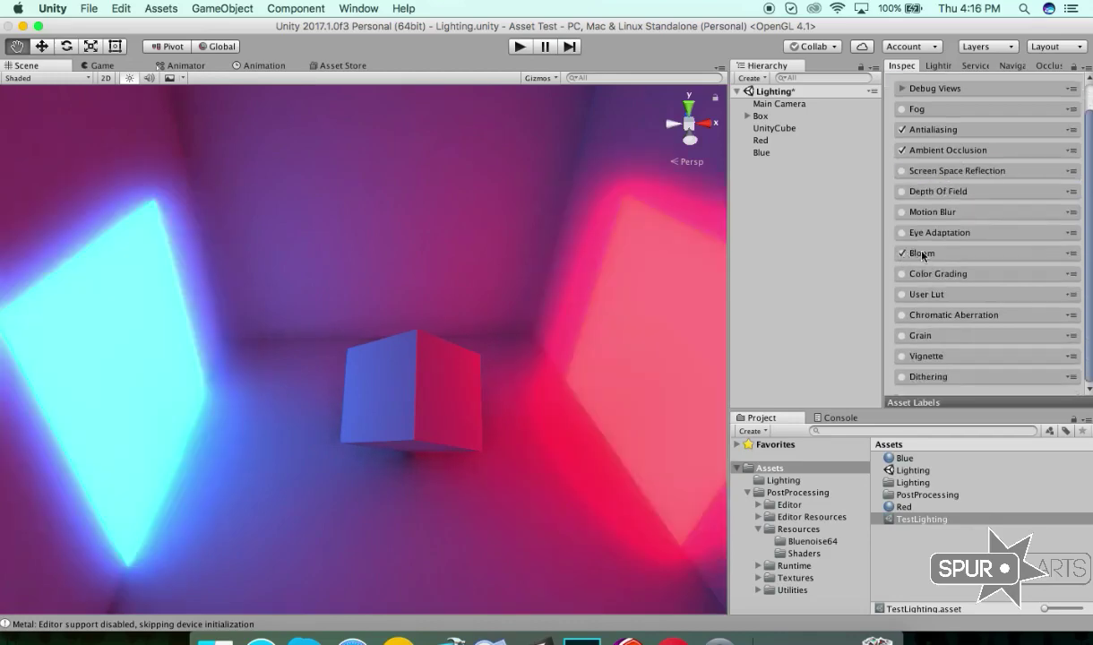
click(922, 254)
scroll(1091, 243, down, 4)
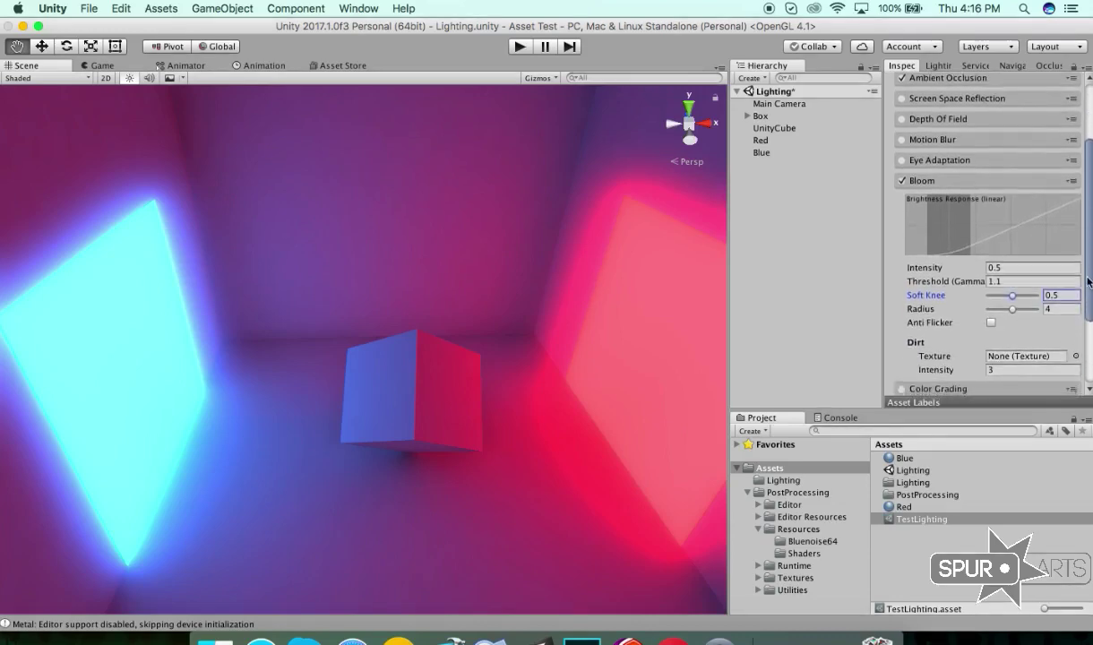
click(942, 268)
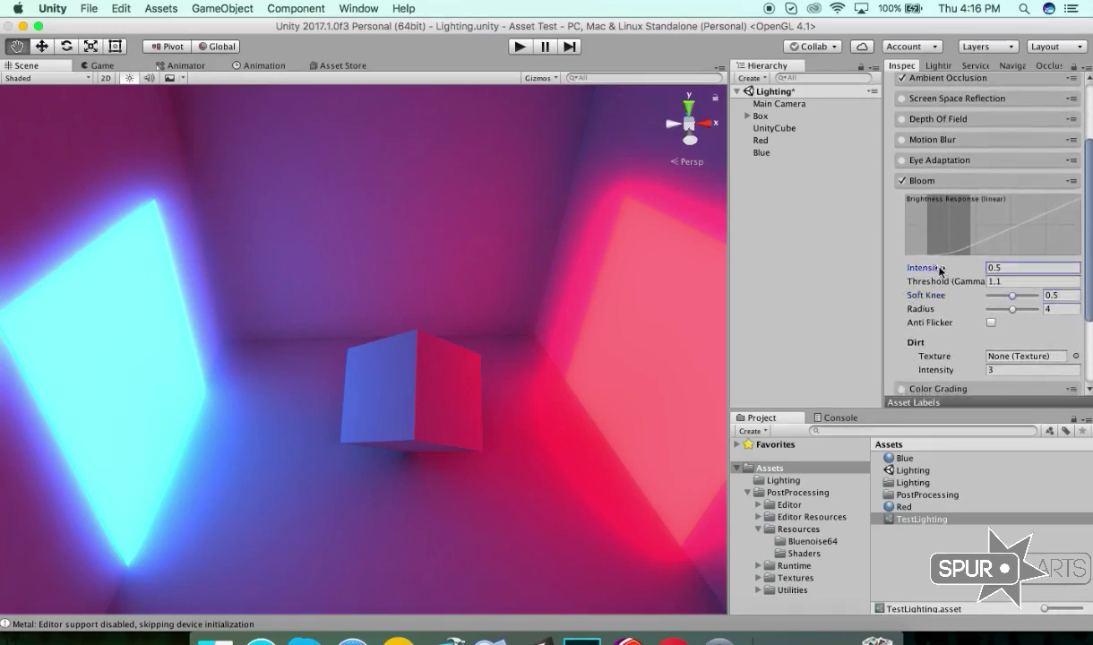
mouse_move(941, 269)
mouse_down()
mouse_move(943, 285)
mouse_move(912, 313)
mouse_move(884, 316)
mouse_up()
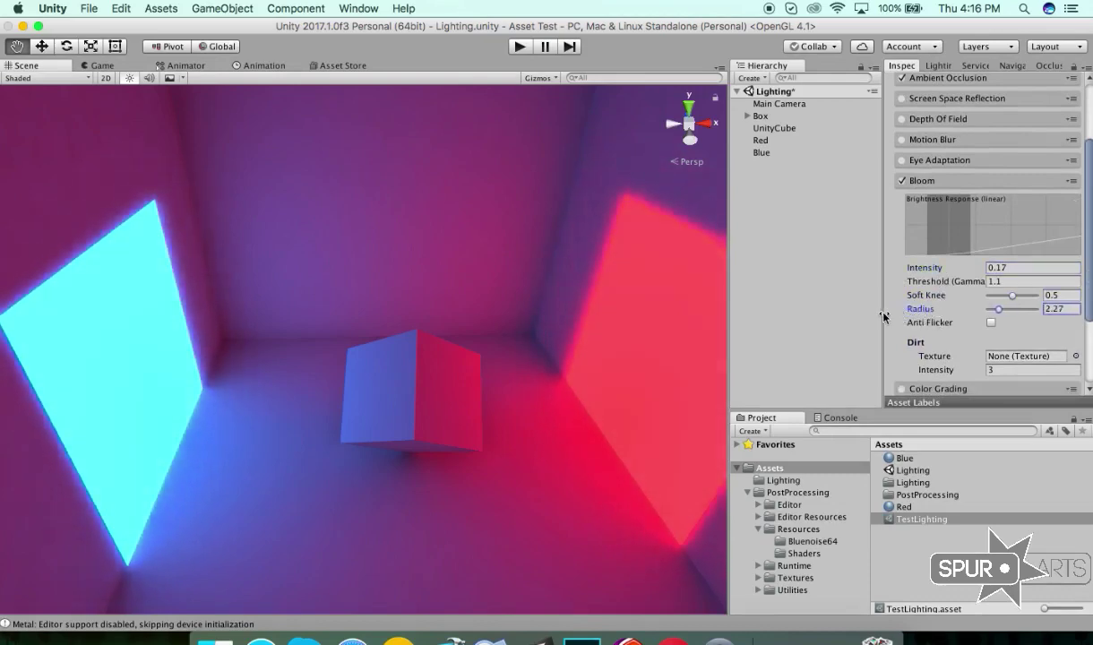
click(1000, 181)
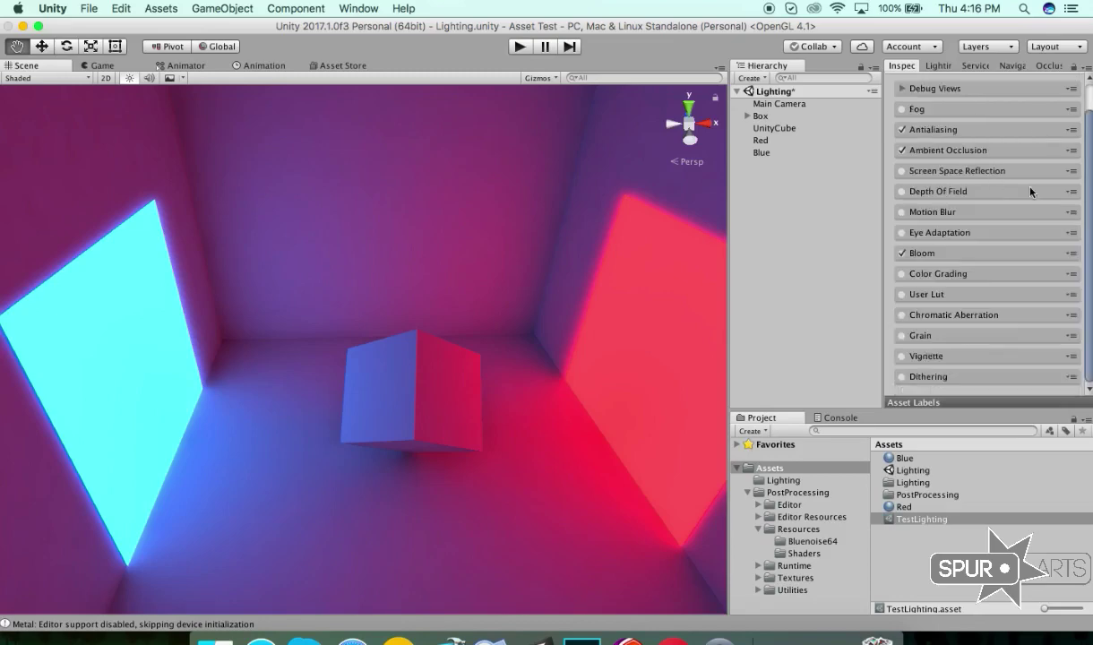
Step: Enable Color Grading and set its tonemapper to Filmic (ACES) after comparing with Neutral
click(900, 273)
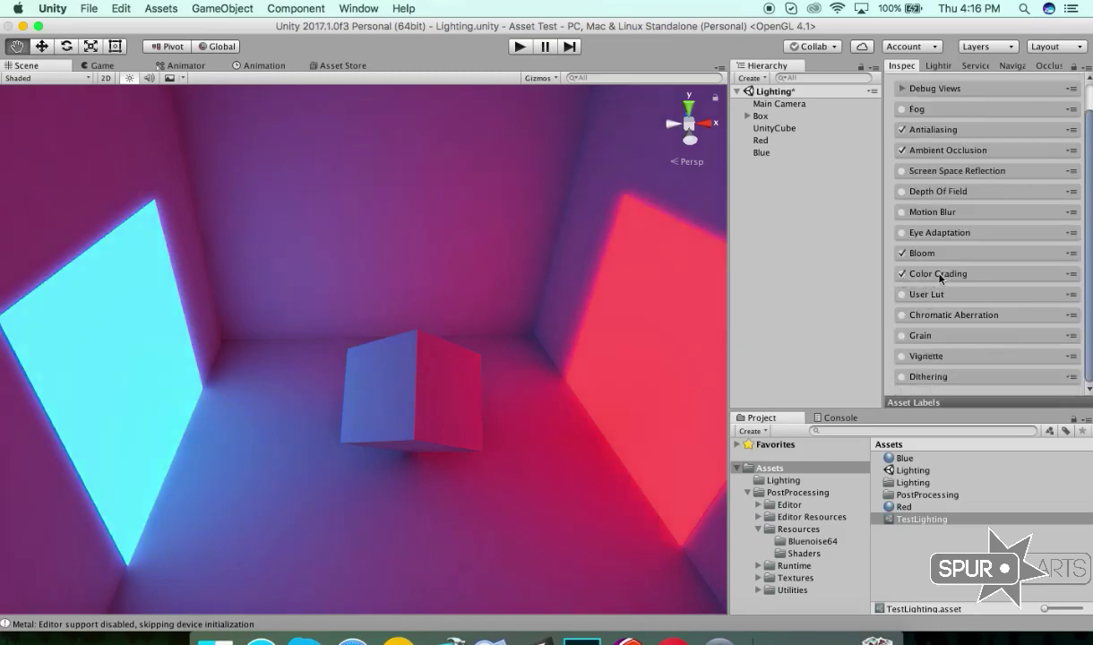
click(1004, 273)
scroll(1039, 197, down, 5)
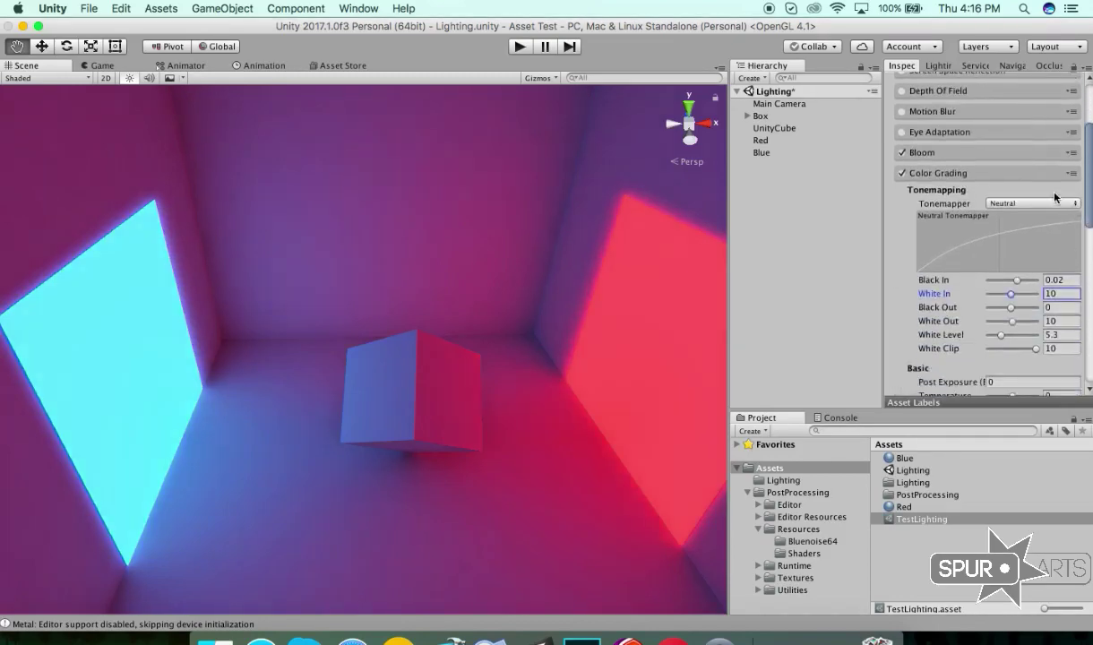
click(1035, 204)
click(1027, 192)
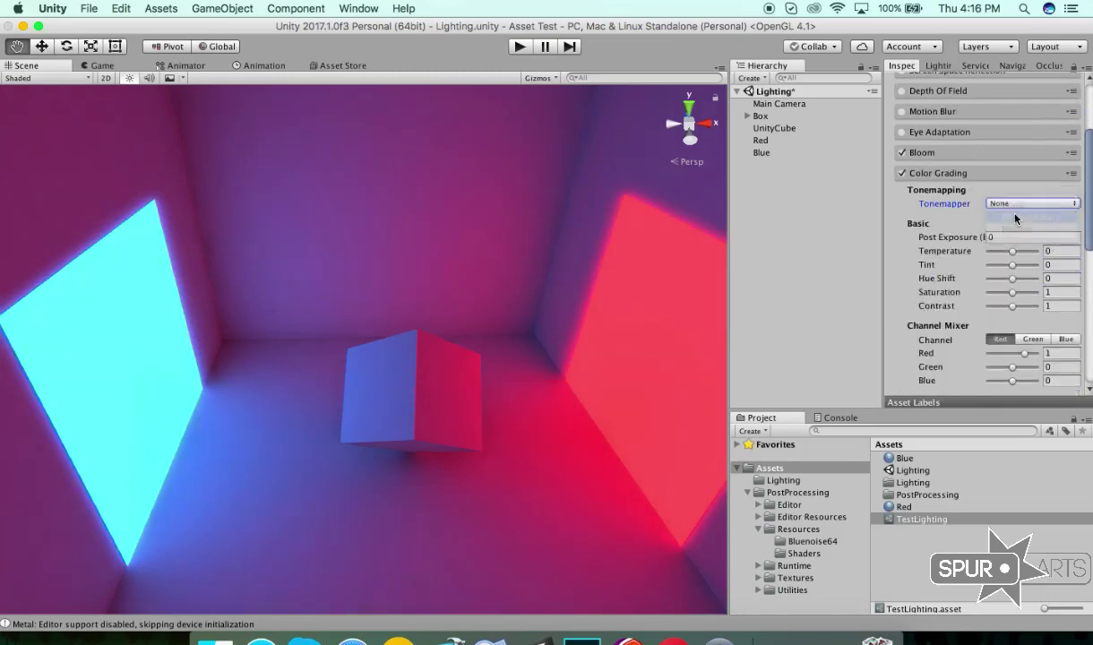
click(1012, 204)
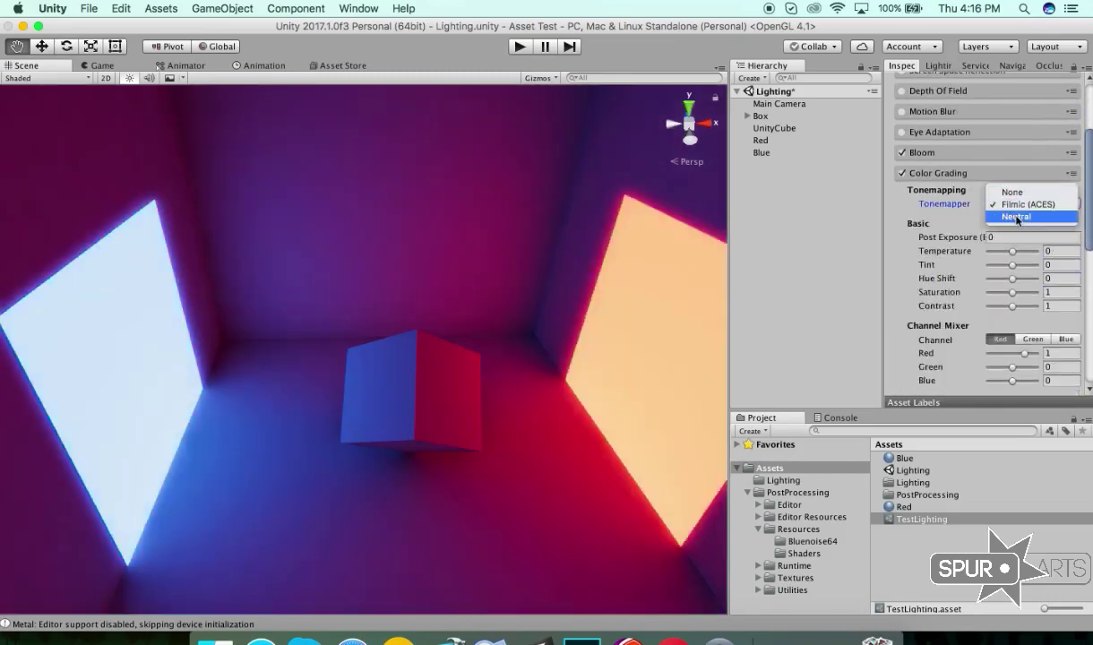
click(1017, 217)
click(1011, 204)
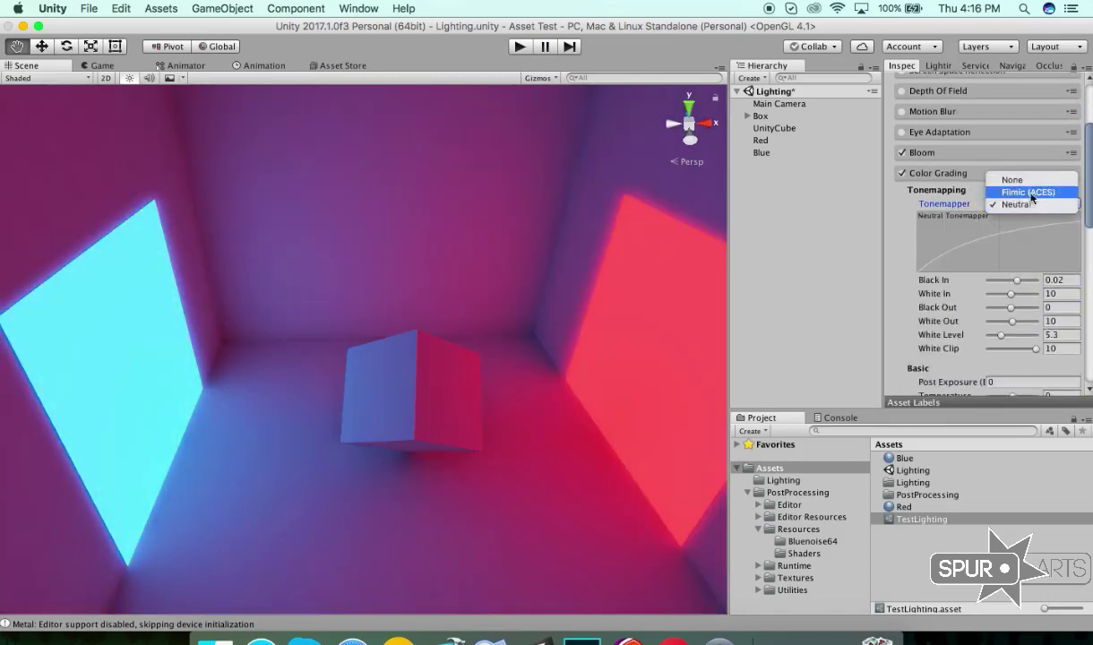
click(981, 192)
Step: Warm the color grading temperature to 23, turning the red panel orange
scroll(1091, 198, down, 1)
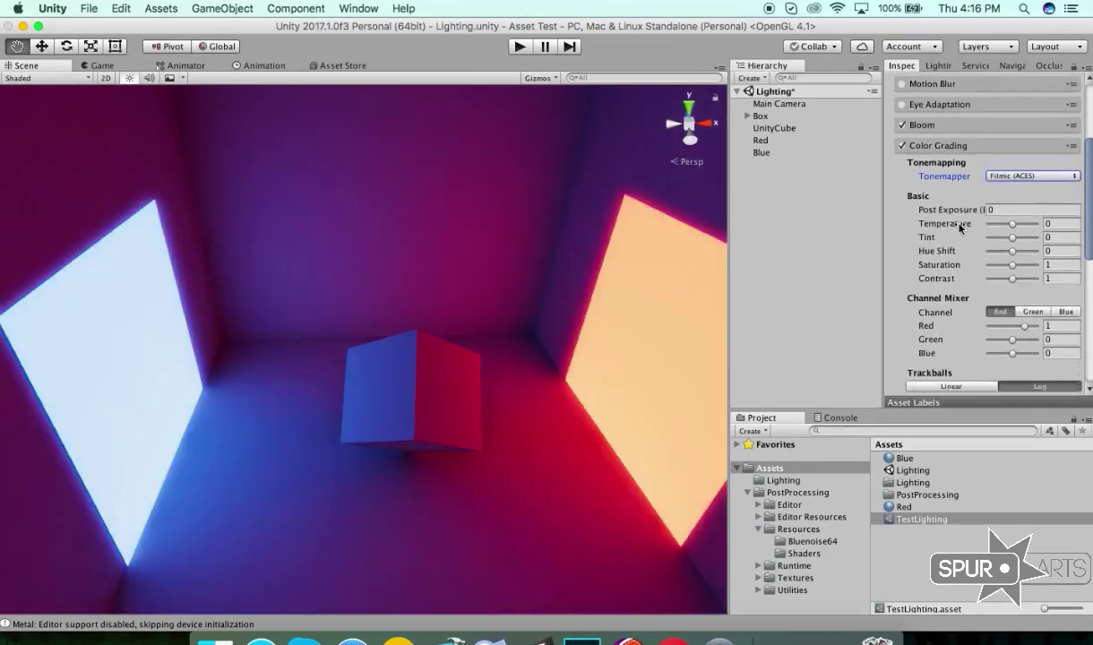
mouse_move(923, 224)
mouse_down()
mouse_move(1019, 229)
mouse_move(936, 229)
mouse_move(923, 242)
mouse_move(1026, 223)
mouse_up()
click(991, 146)
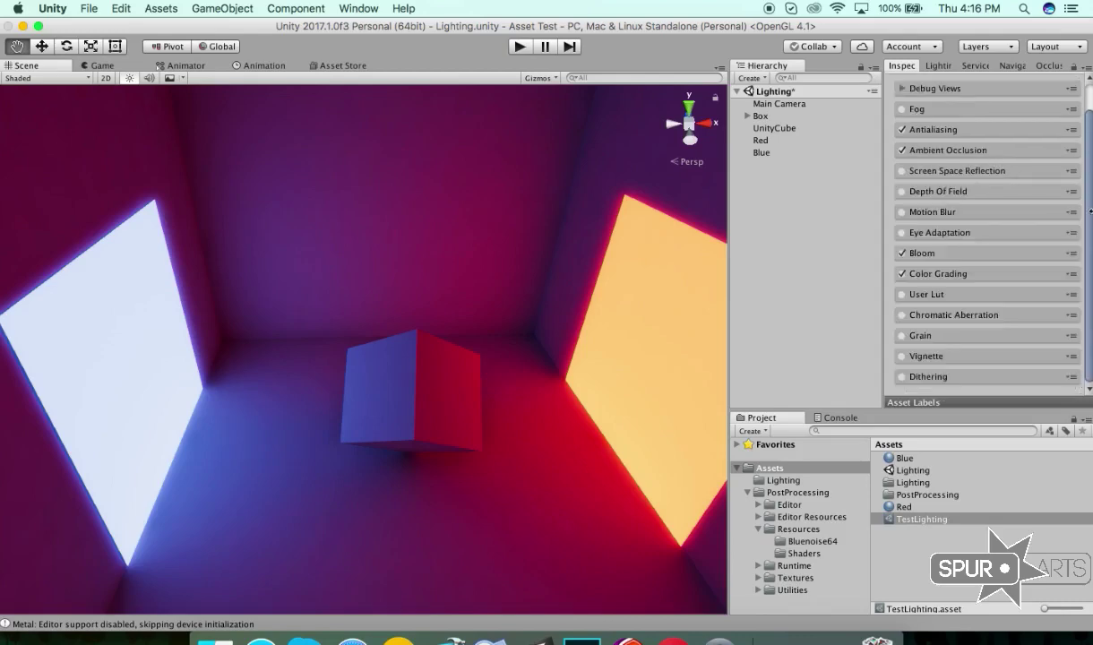
Step: Enable Chromatic Aberration with intensity 0.55
click(902, 314)
click(916, 313)
scroll(962, 326, down, 1)
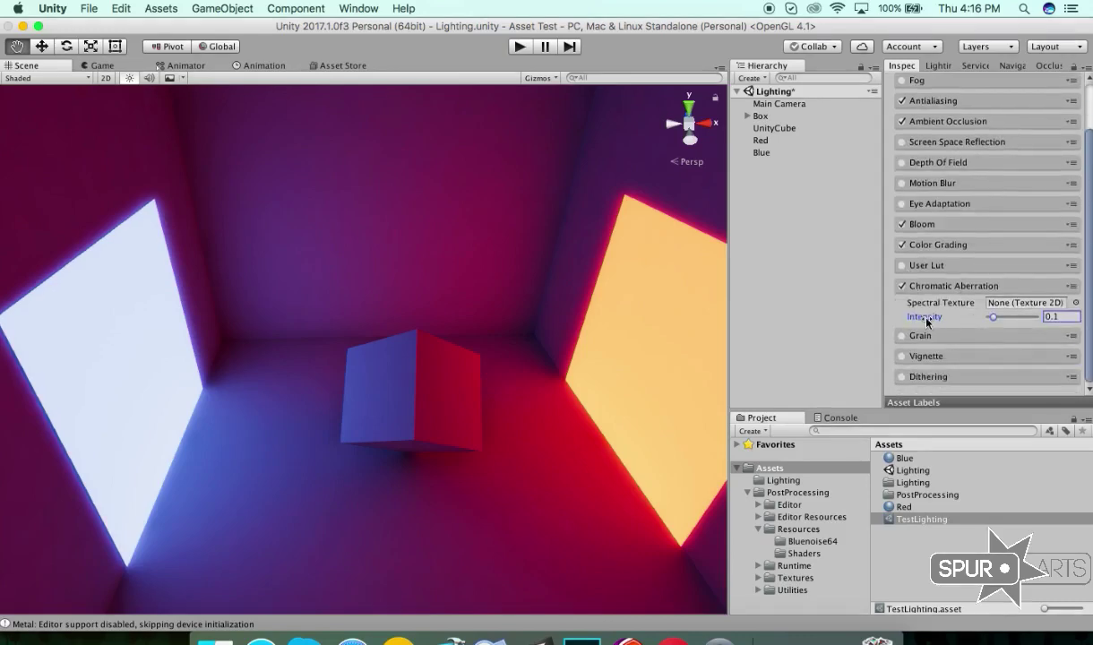
drag(929, 315, 954, 314)
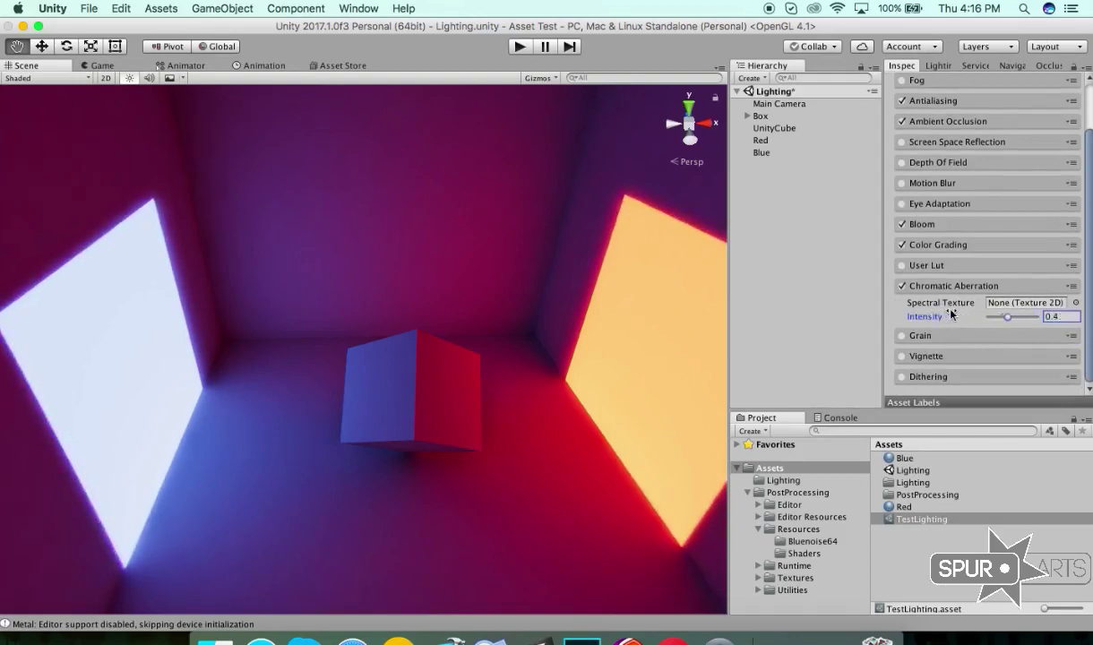
click(887, 285)
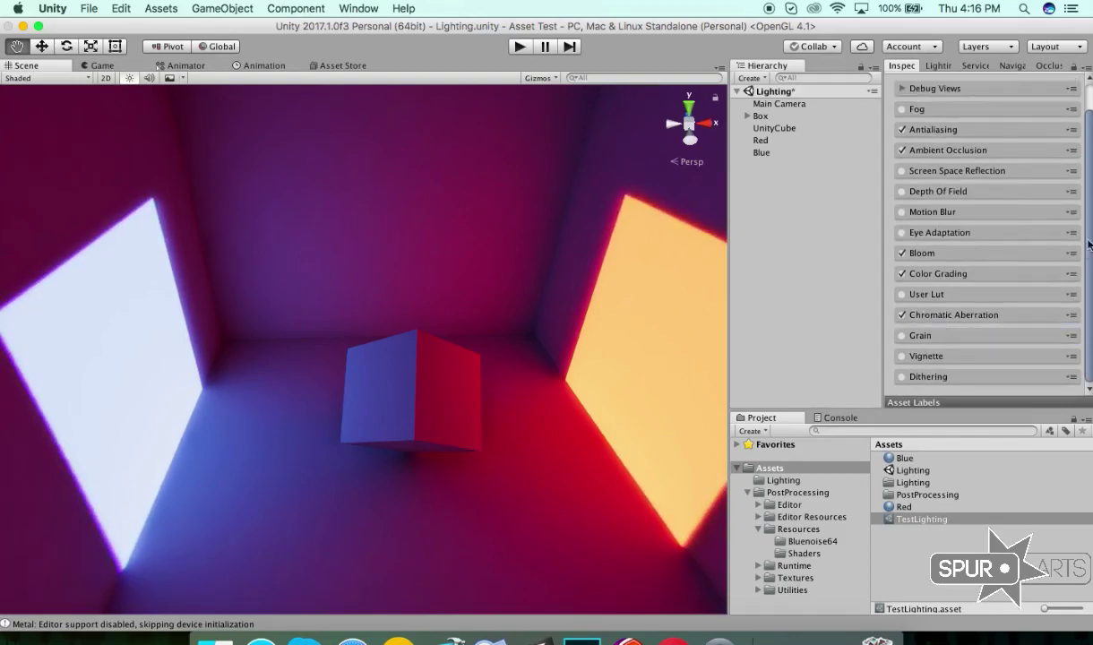
Step: Enable Vignette with intensity 0.48 and smoothness 0.01
click(902, 356)
scroll(1053, 358, down, 3)
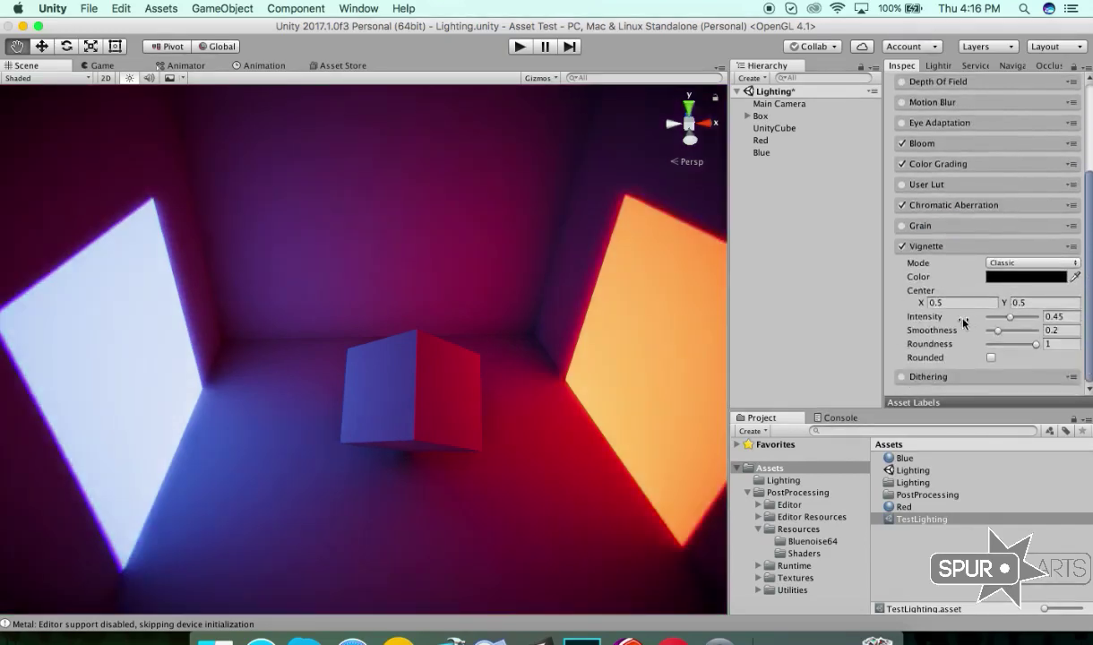
drag(939, 317, 940, 318)
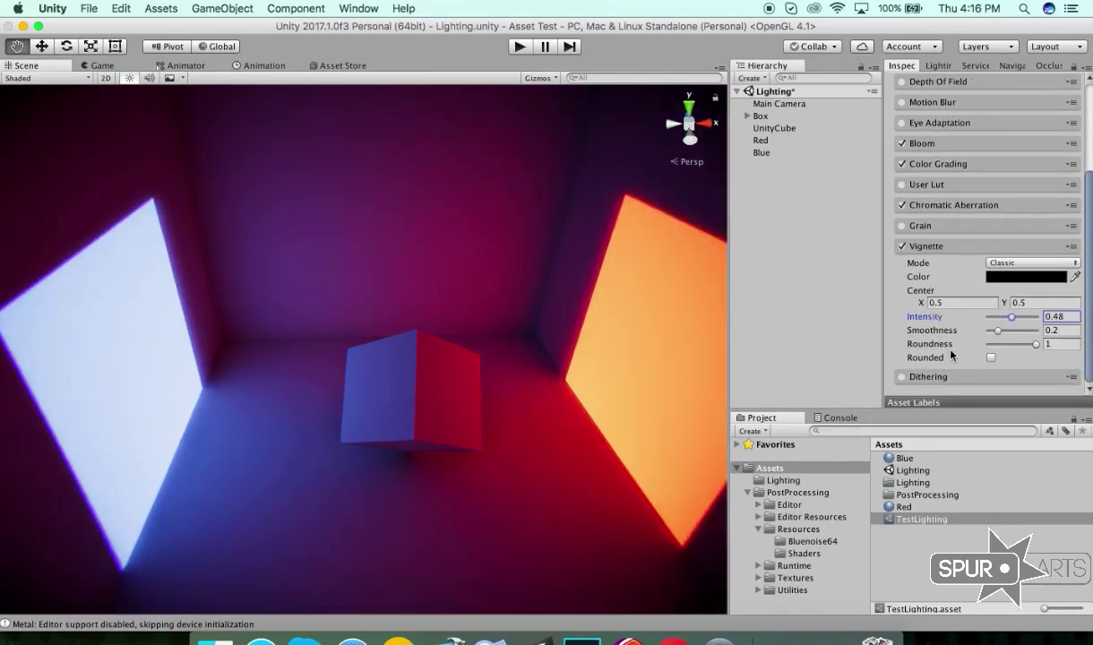
click(940, 343)
drag(934, 330, 929, 338)
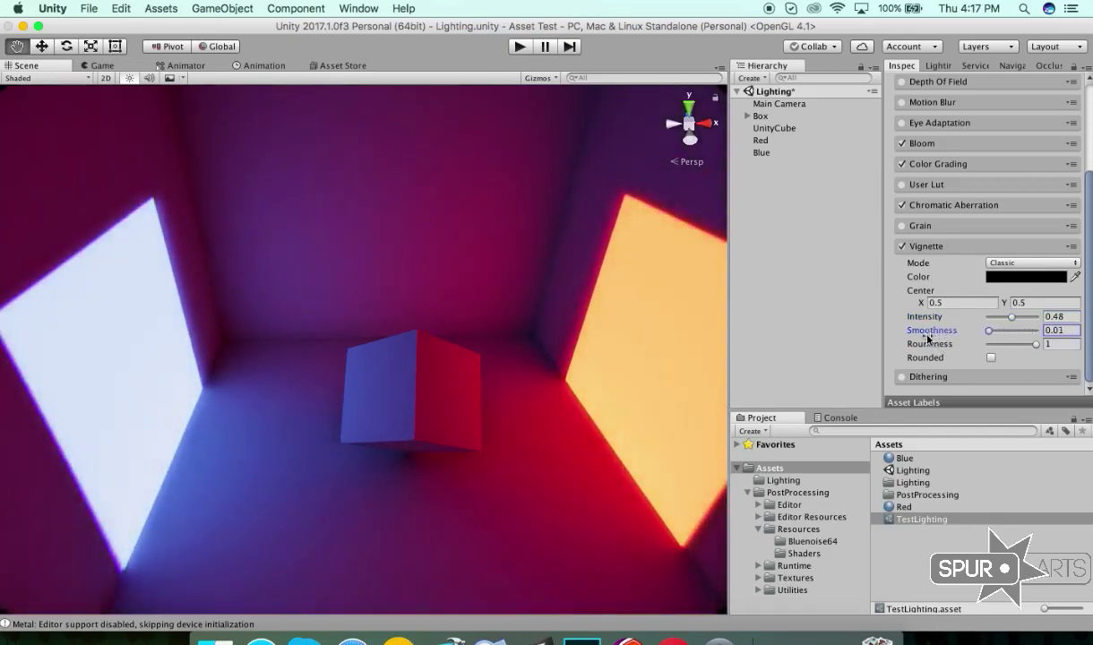